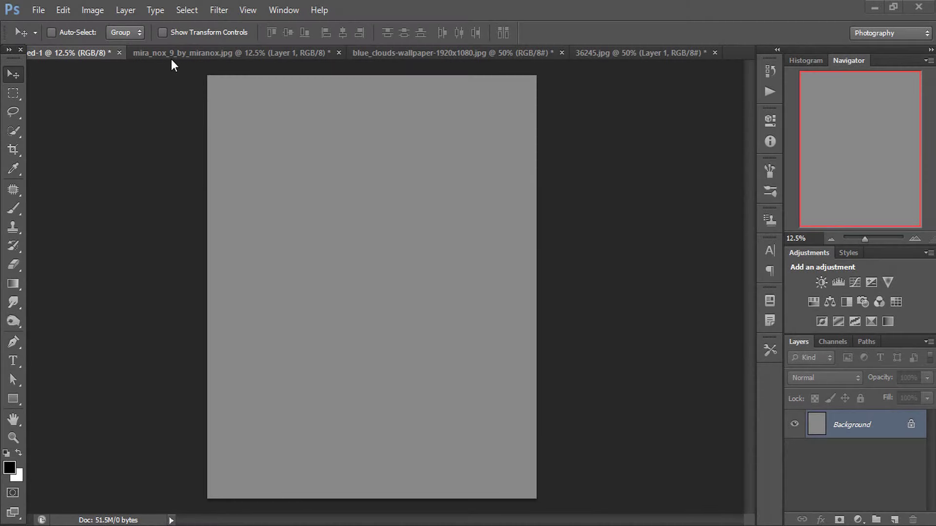
Bring the upside-down woman photo onto the grey poster canvas as a new layer
click(171, 57)
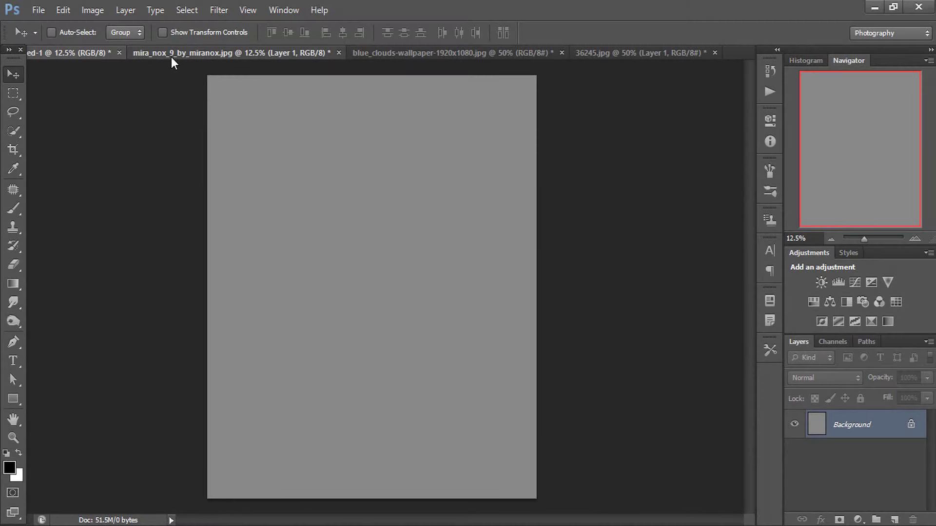
mouse_move(320, 142)
mouse_down()
mouse_move(93, 54)
mouse_move(322, 209)
mouse_up()
drag(347, 248, 326, 144)
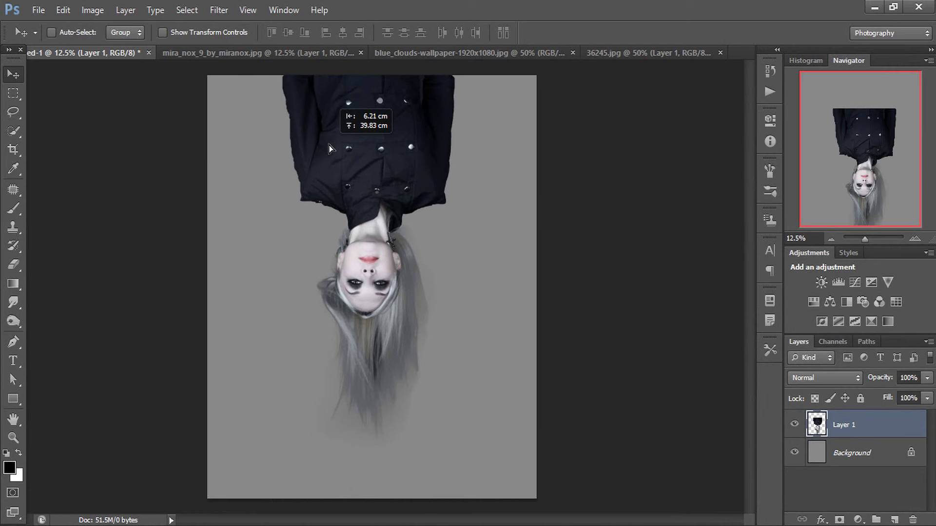
drag(326, 145, 328, 145)
Scale the woman up to about 106% and centre her at the top of the poster
key(ctrl+t)
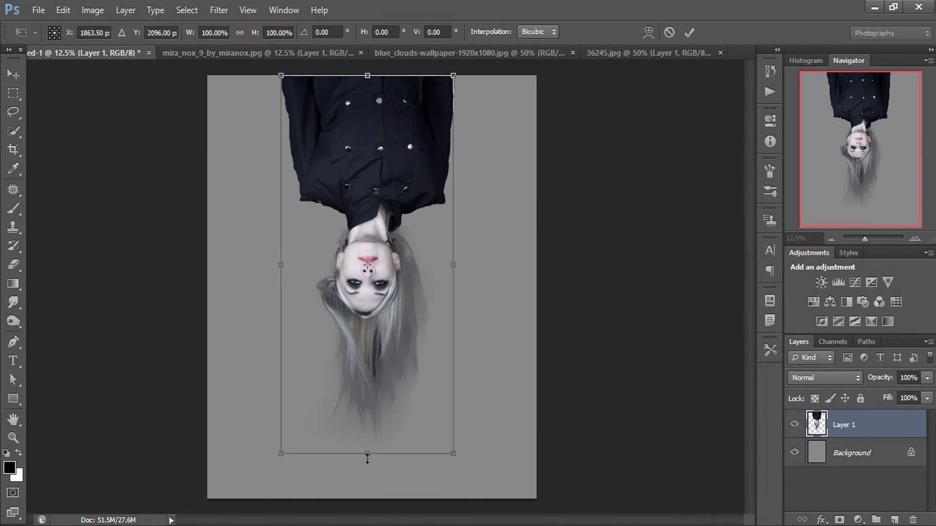
drag(367, 459, 368, 464)
drag(453, 464, 458, 468)
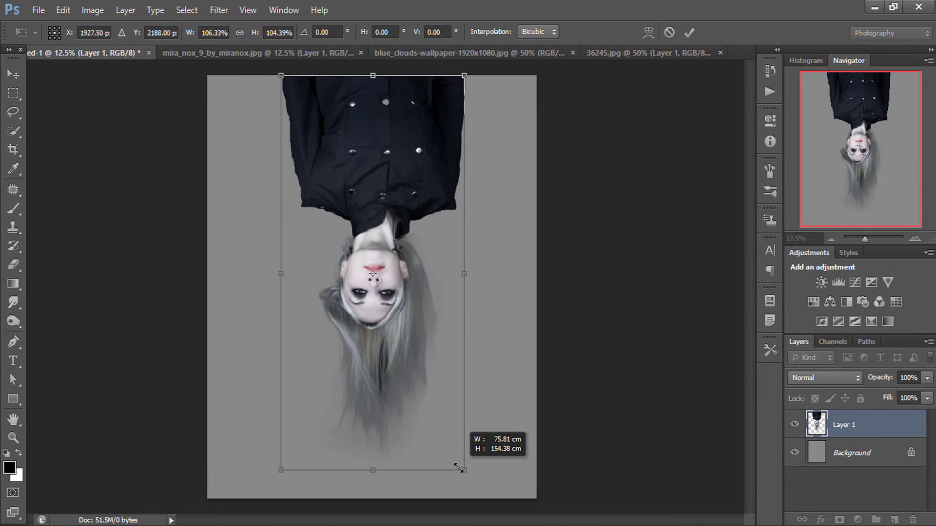
drag(425, 407, 419, 407)
key(Return)
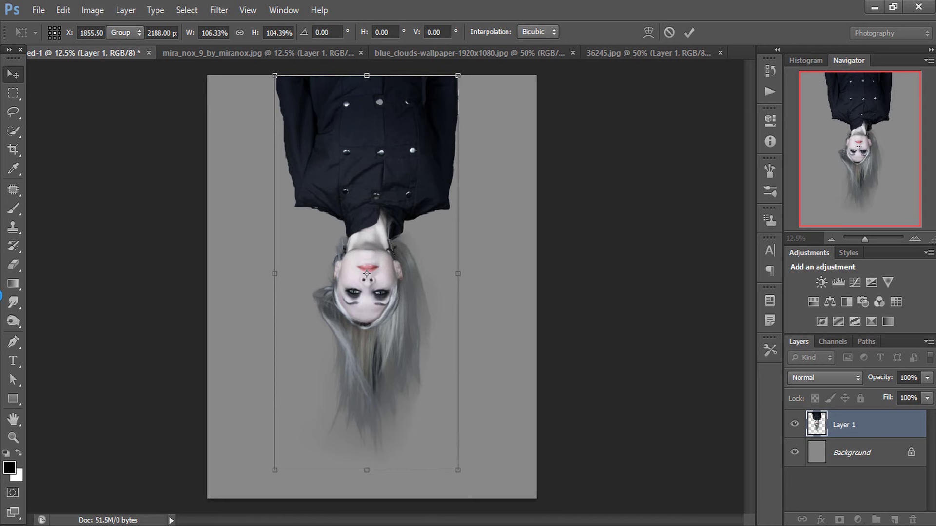
Erase stray edges beside her hair with a size 600 eraser
key(e)
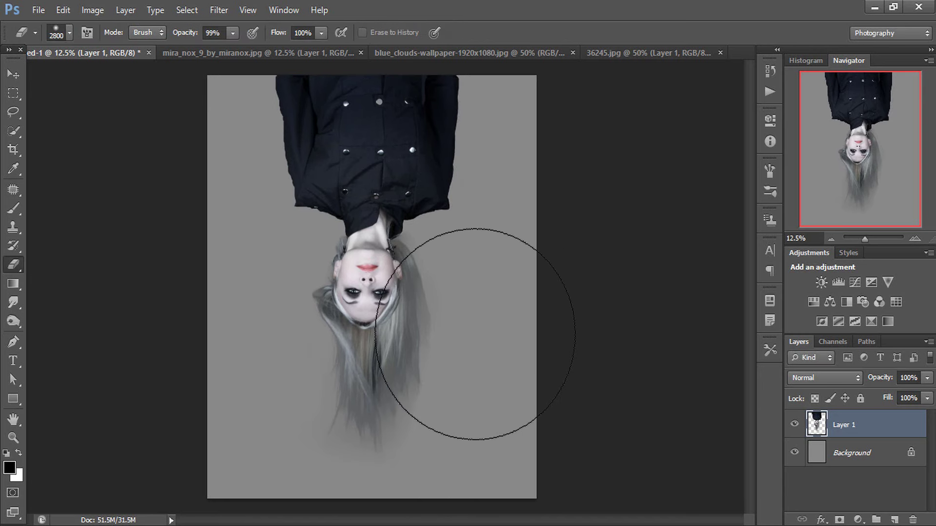
key(bracketleft)
key(bracketleft)
key(bracketleft)
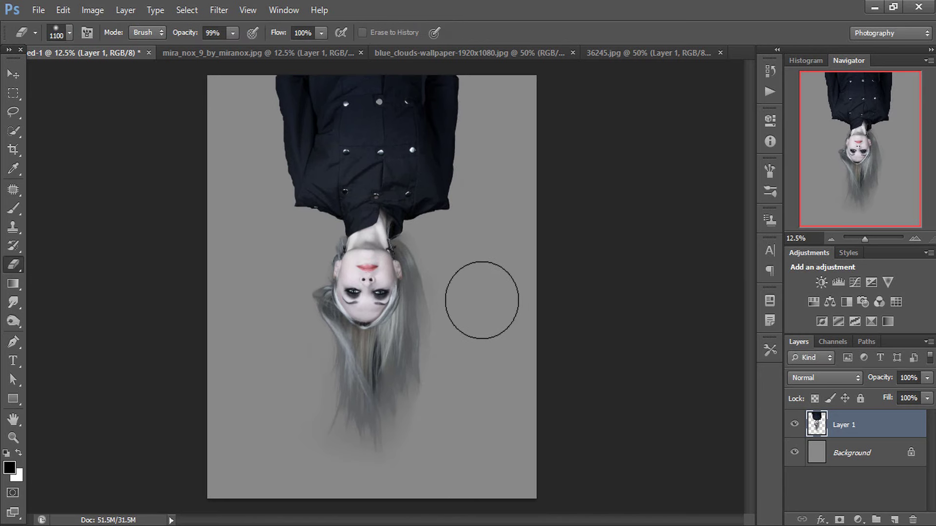
key(bracketleft)
key(bracketleft)
key(bracketleft)
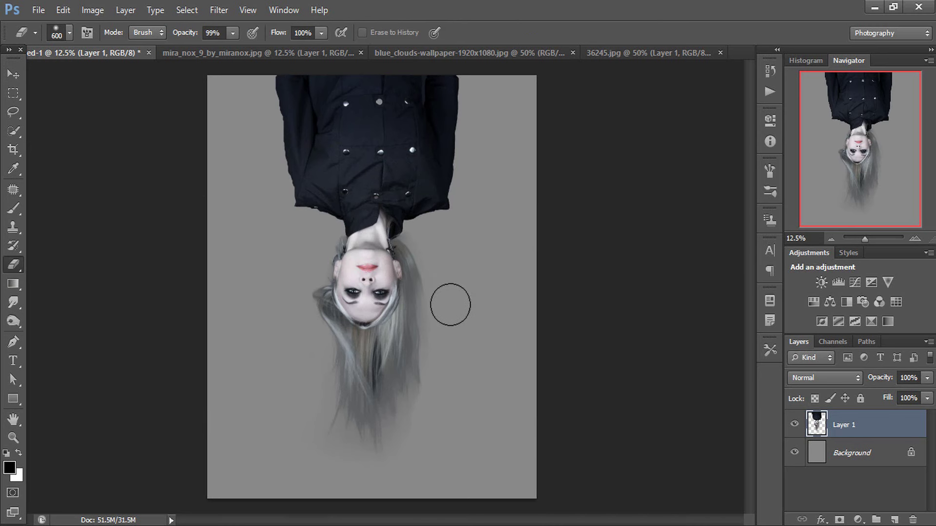
drag(450, 305, 457, 273)
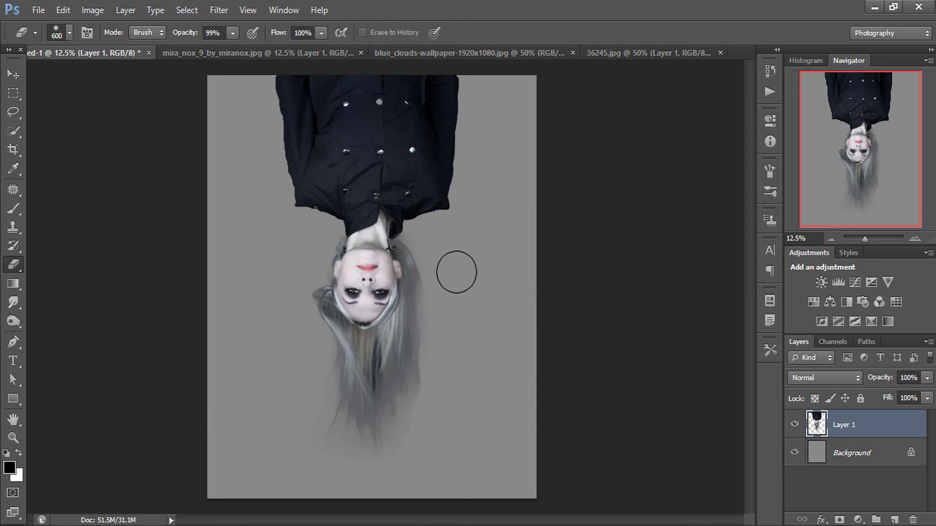
click(15, 74)
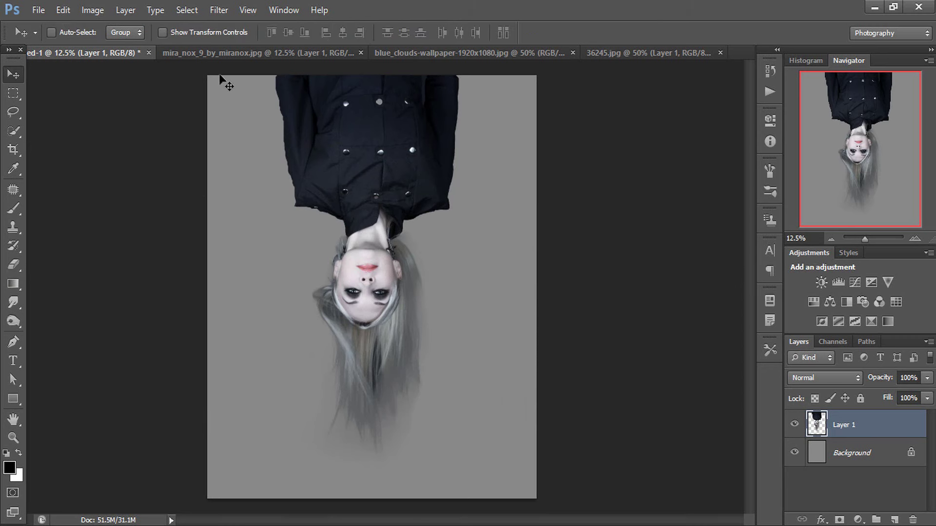
Add a new layer above the woman filled with 50% Gray
click(889, 521)
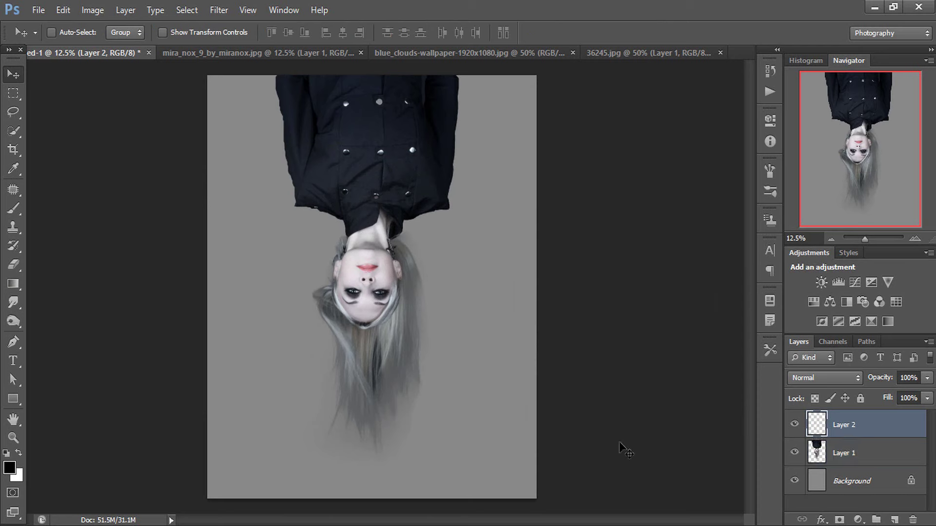
click(104, 10)
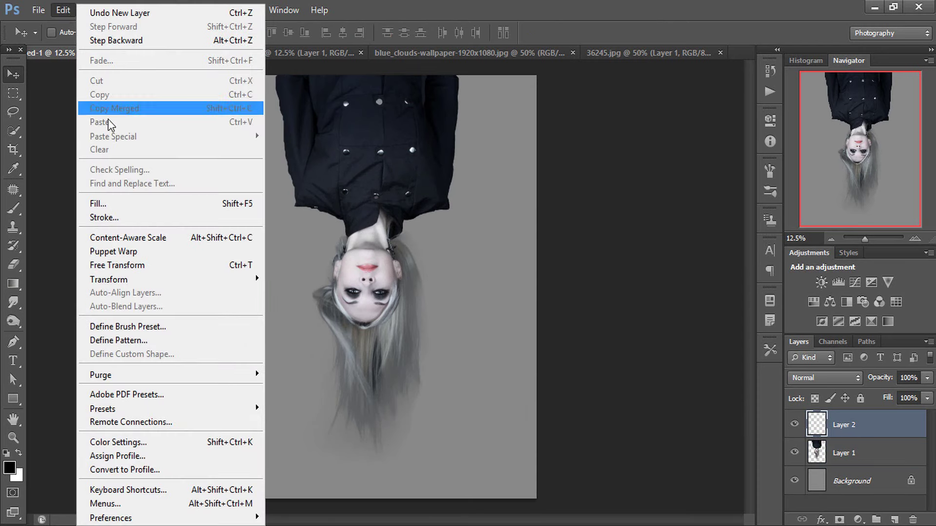
click(124, 204)
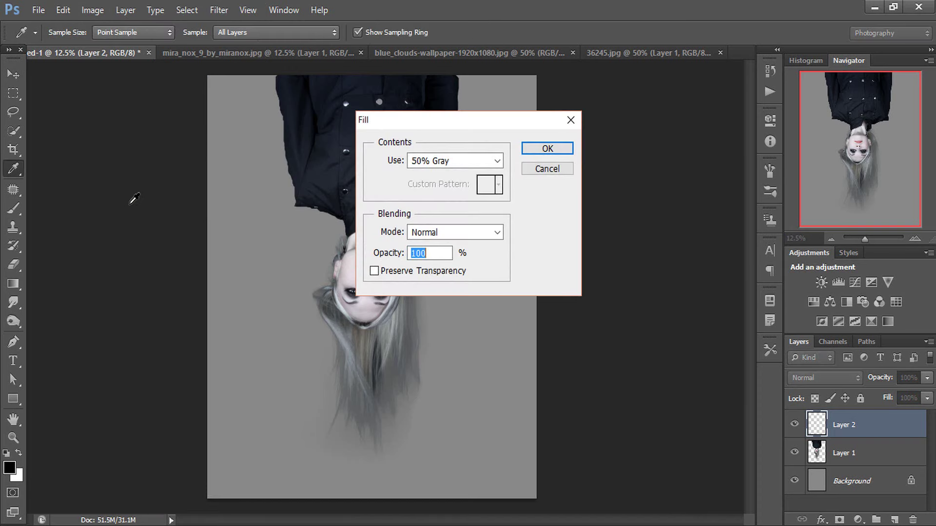
click(497, 163)
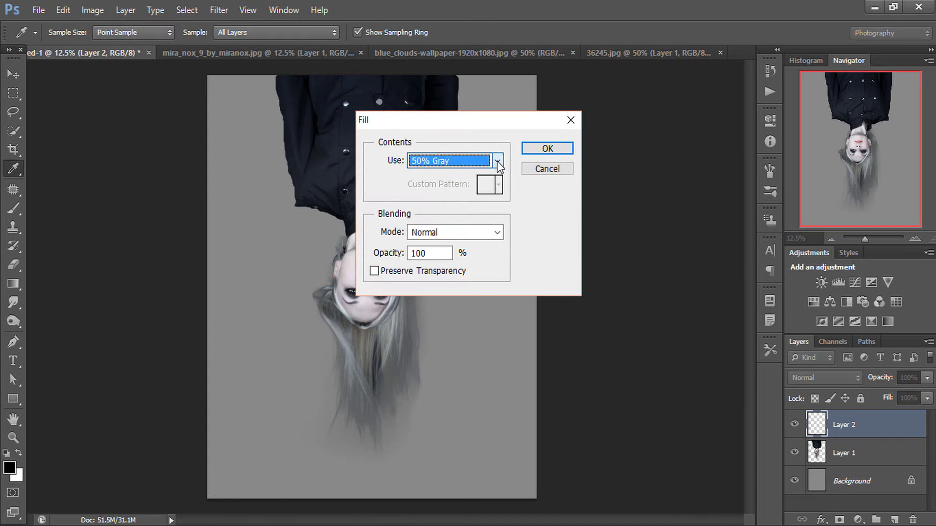
click(542, 149)
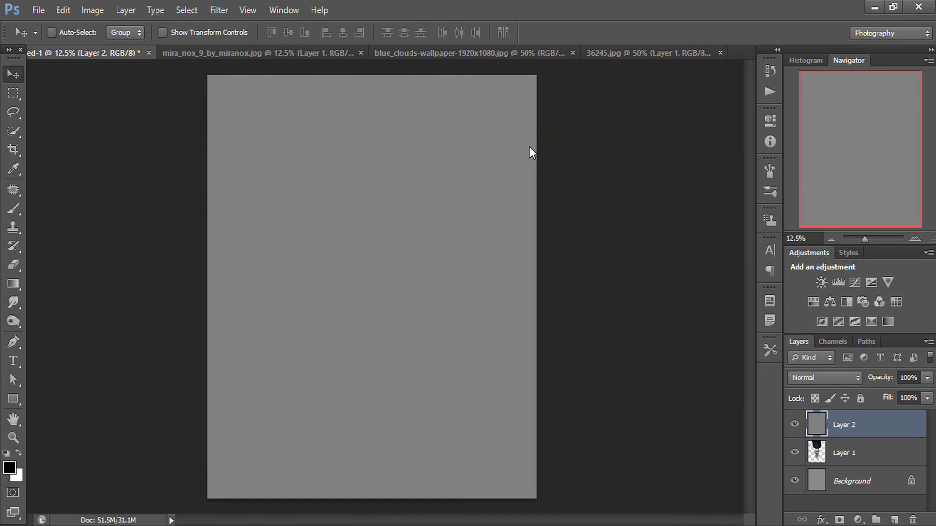
Clip the grey layer to the woman and set it to Overlay
alt+click(841, 432)
click(820, 375)
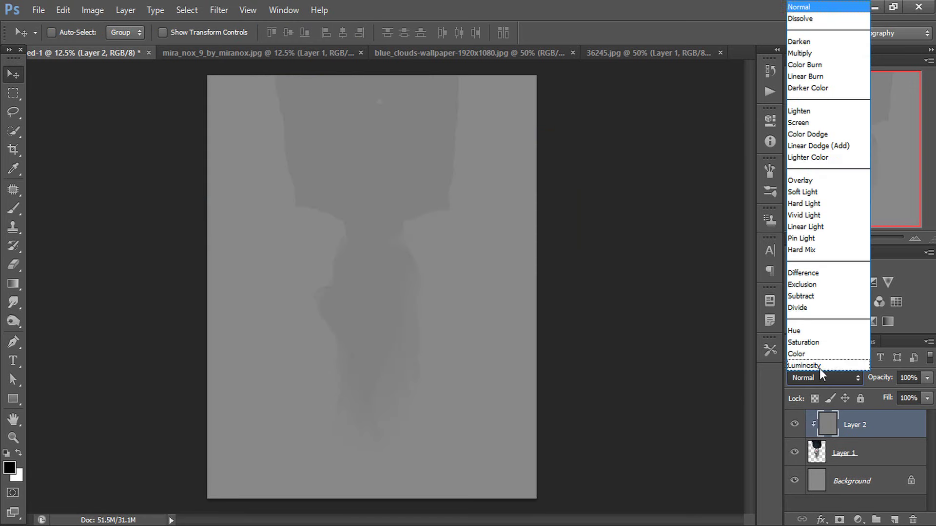
click(809, 177)
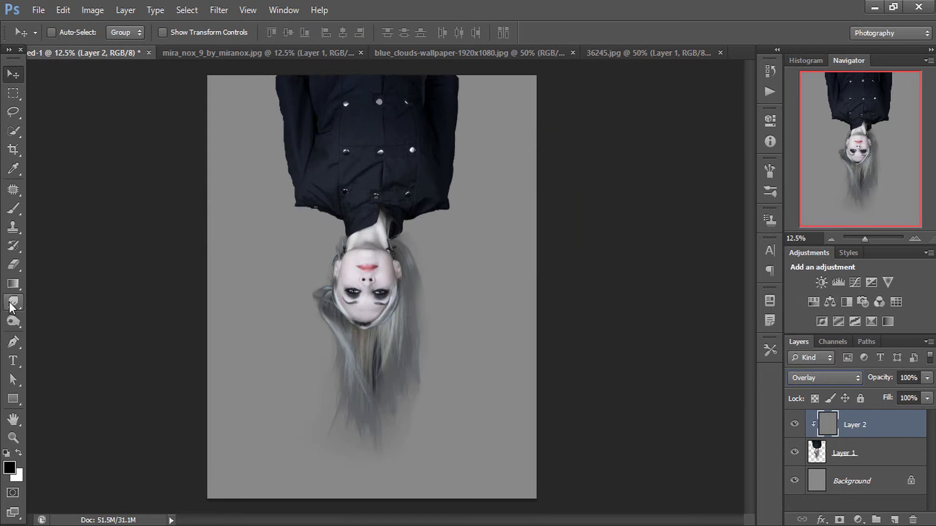
Burn shadows on the neck and cheek with a Burn brush around size 175
click(13, 322)
key(ctrl+plus)
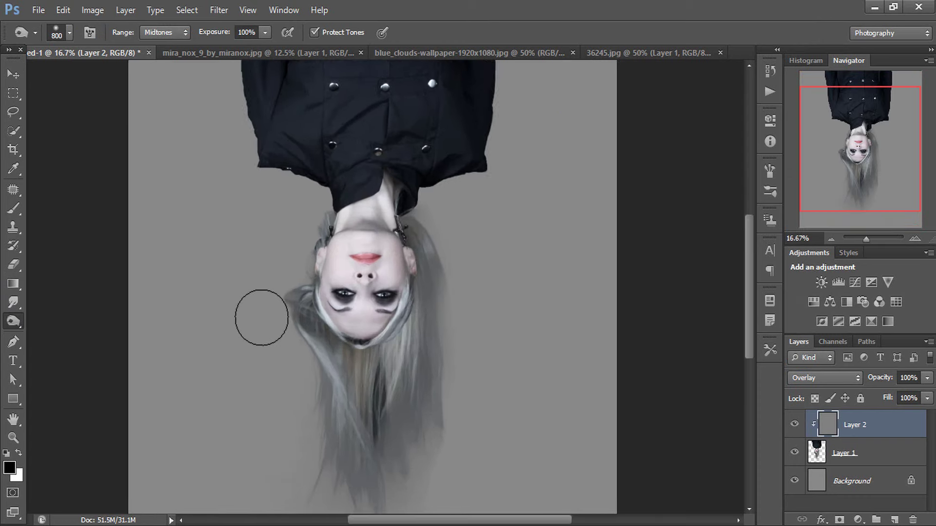
key(ctrl+plus)
key(ctrl+plus)
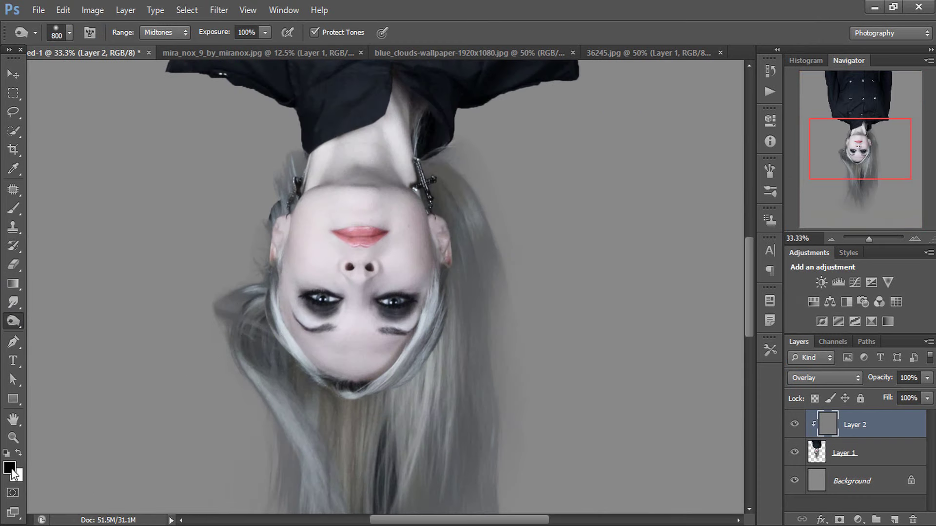
key(bracketleft)
key(bracketleft)
key(bracketleft)
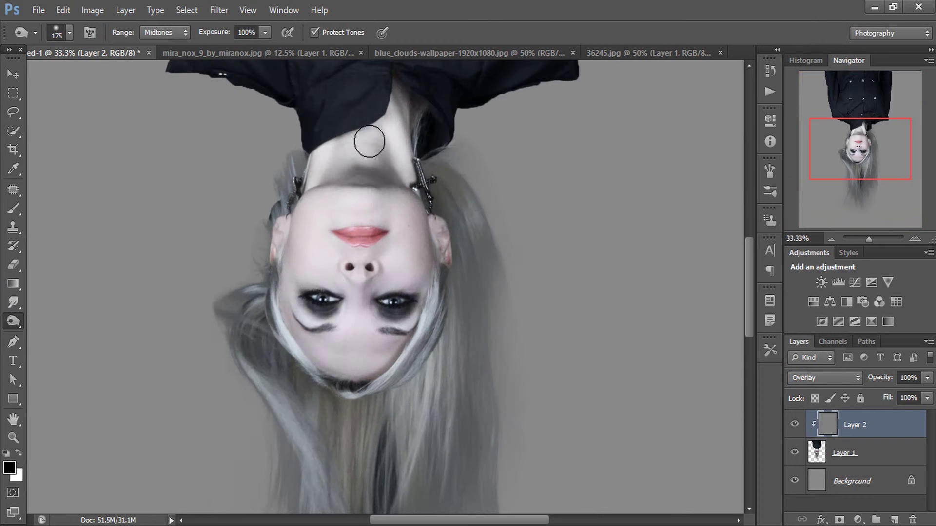
drag(345, 163, 322, 188)
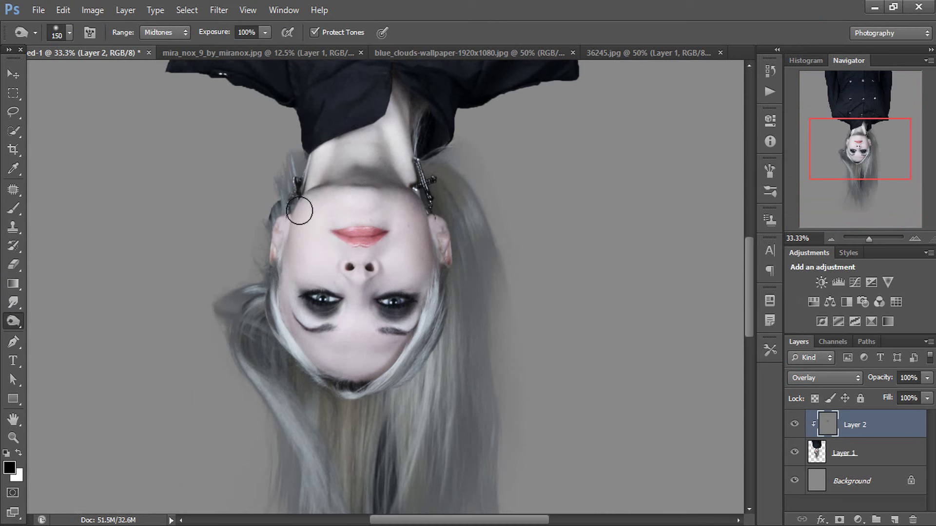
key(bracketleft)
mouse_move(303, 221)
mouse_down()
mouse_move(305, 261)
mouse_move(276, 288)
mouse_move(278, 330)
mouse_move(350, 381)
mouse_move(380, 372)
mouse_move(404, 345)
mouse_move(392, 295)
mouse_up()
Burn the right cheek, left hairline and jaw at size 150, then compare
key(bracketleft)
mouse_move(418, 264)
mouse_down()
mouse_move(408, 213)
mouse_move(356, 201)
mouse_move(358, 228)
mouse_up()
mouse_move(423, 262)
mouse_down()
mouse_move(429, 239)
mouse_move(419, 217)
mouse_move(373, 197)
mouse_up()
drag(301, 215, 277, 285)
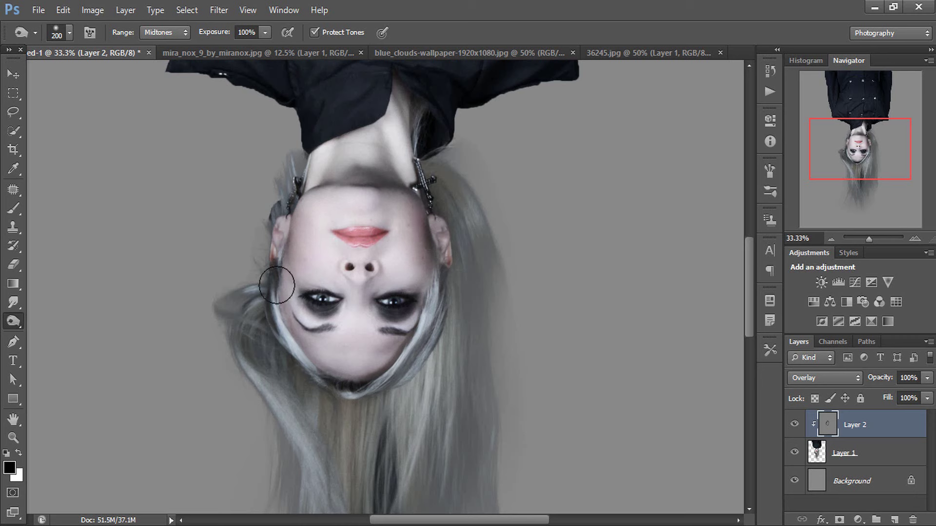
drag(276, 317, 295, 363)
click(795, 426)
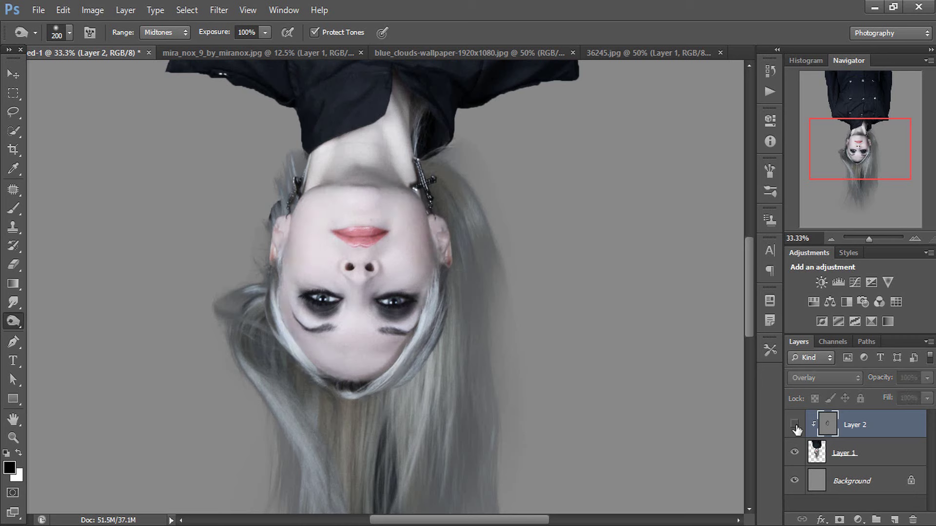
click(795, 426)
Burn the jacket sleeve with a size 900 brush and compare the shading on and off
key(bracketright)
key(bracketright)
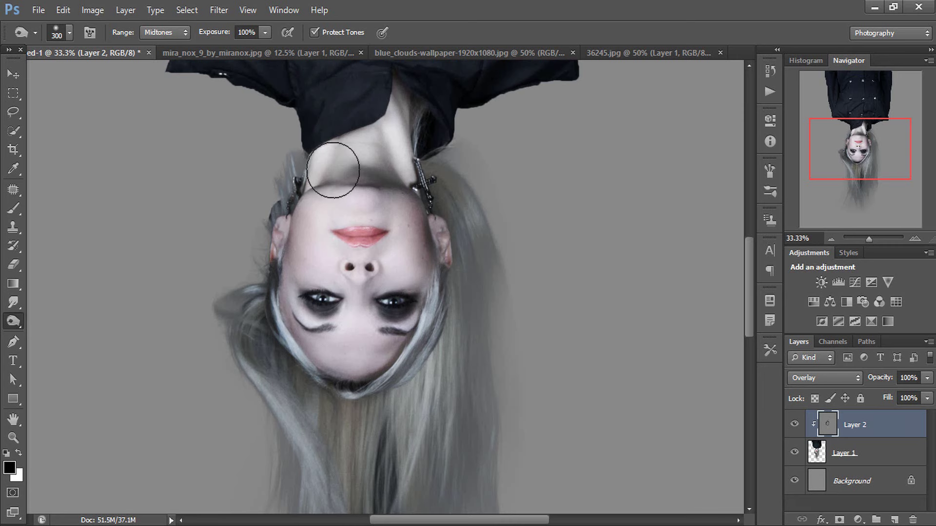
scroll(349, 130, up, 3)
scroll(349, 131, up, 2)
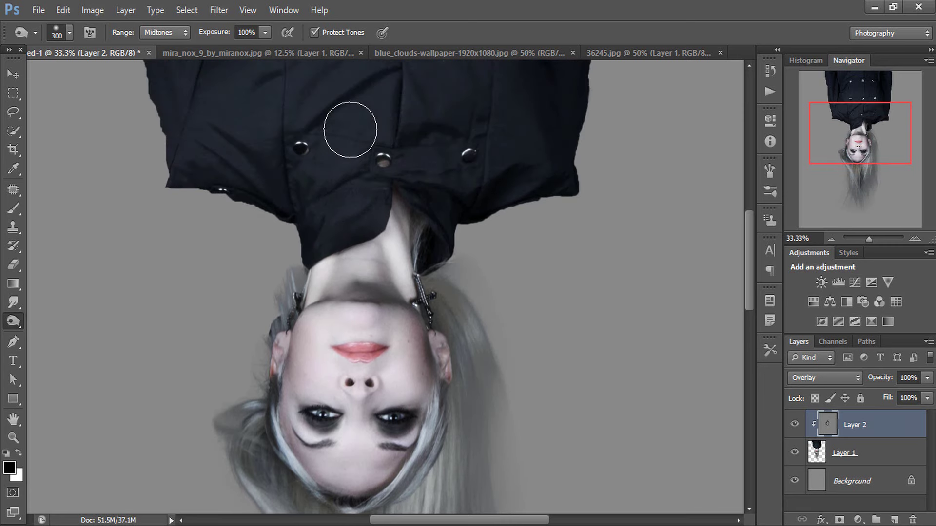
key(ctrl+minus)
key(ctrl+minus)
key(ctrl+minus)
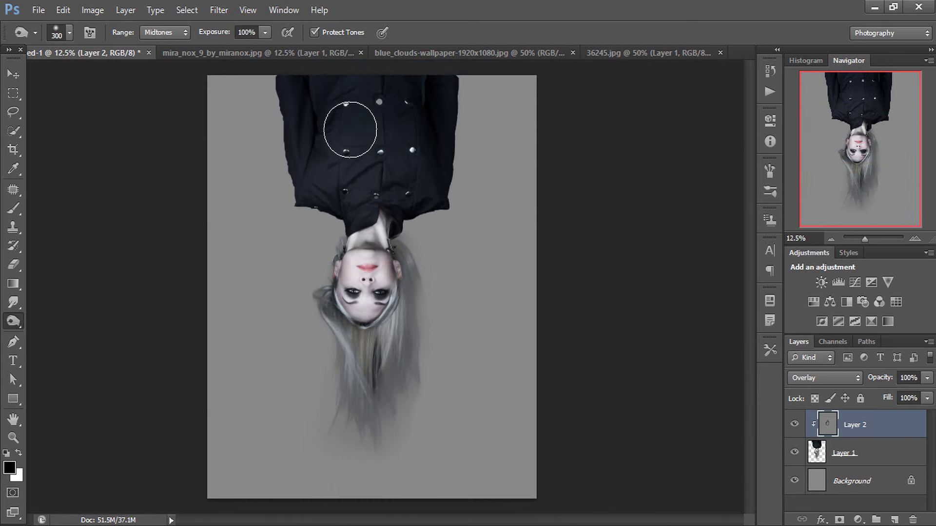
key(bracketright)
key(bracketright)
key(bracketright)
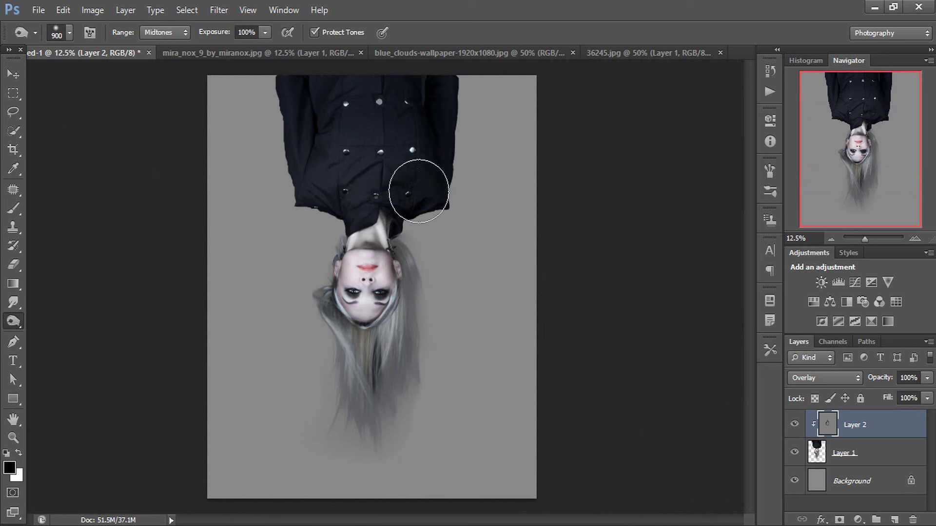
key(bracketright)
click(322, 214)
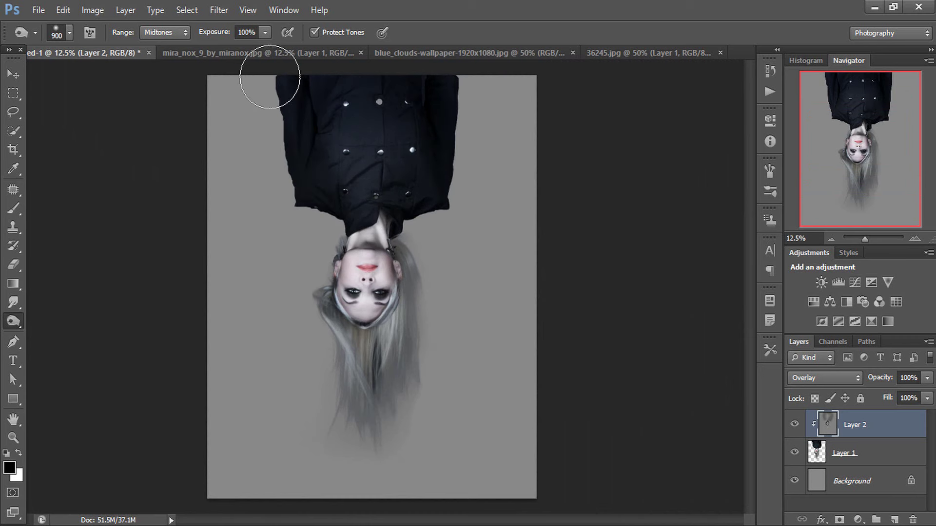
click(793, 427)
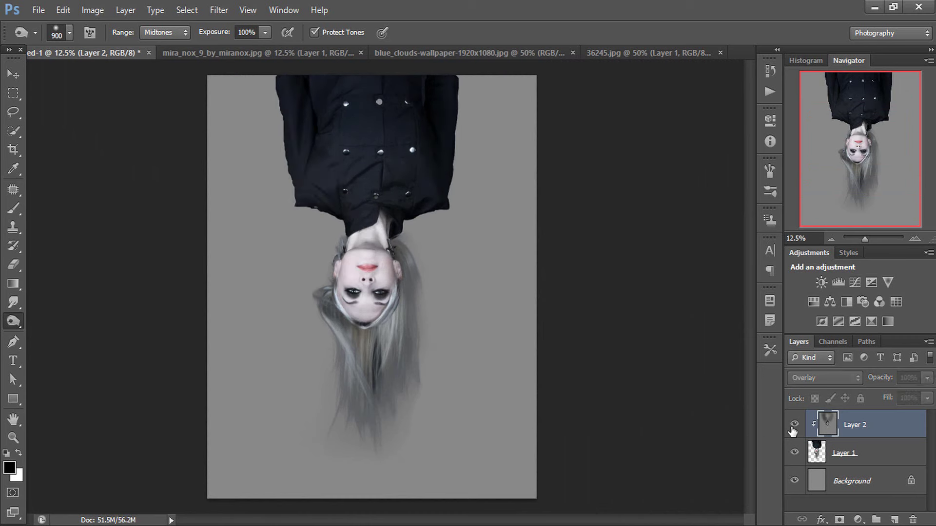
click(793, 426)
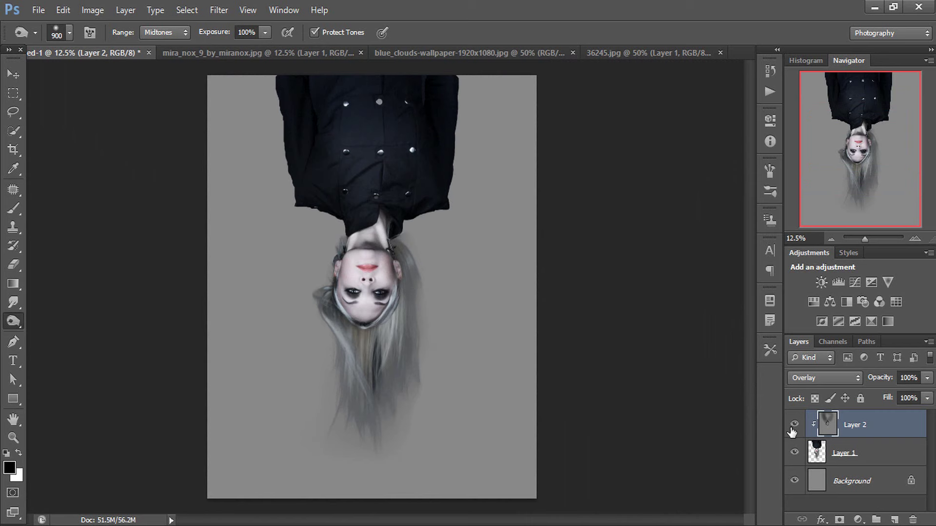
key(bracketright)
key(bracketright)
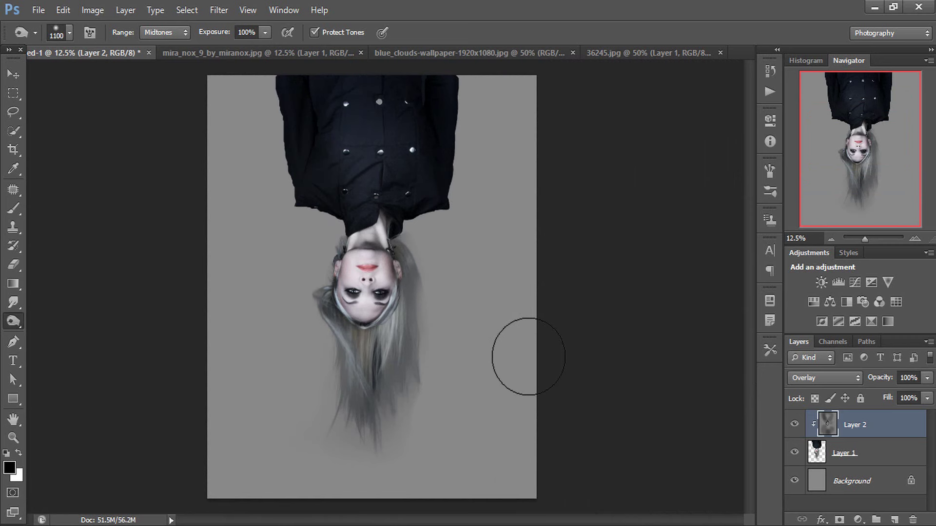
click(10, 74)
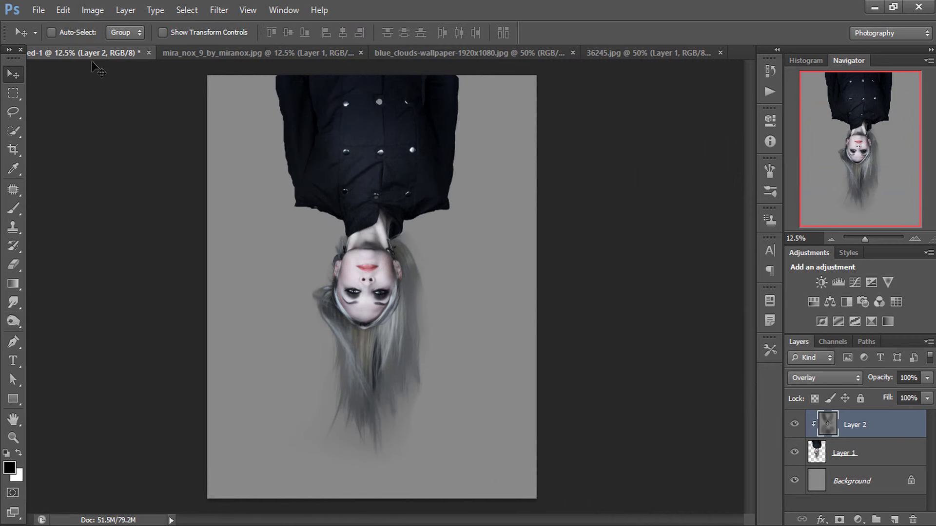
Bring the blue_clouds image into the poster as Layer 3 beneath the woman
click(402, 54)
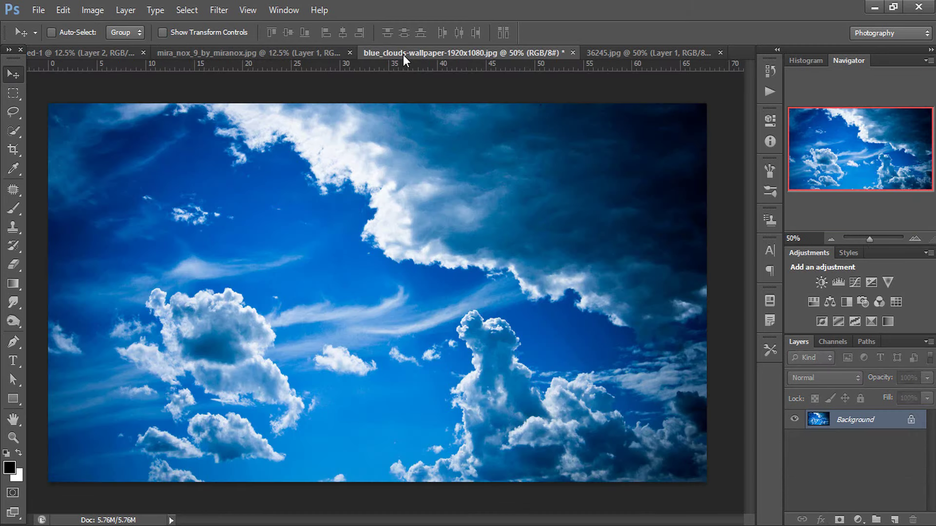
mouse_move(97, 132)
mouse_down()
mouse_move(128, 91)
mouse_move(226, 249)
mouse_up()
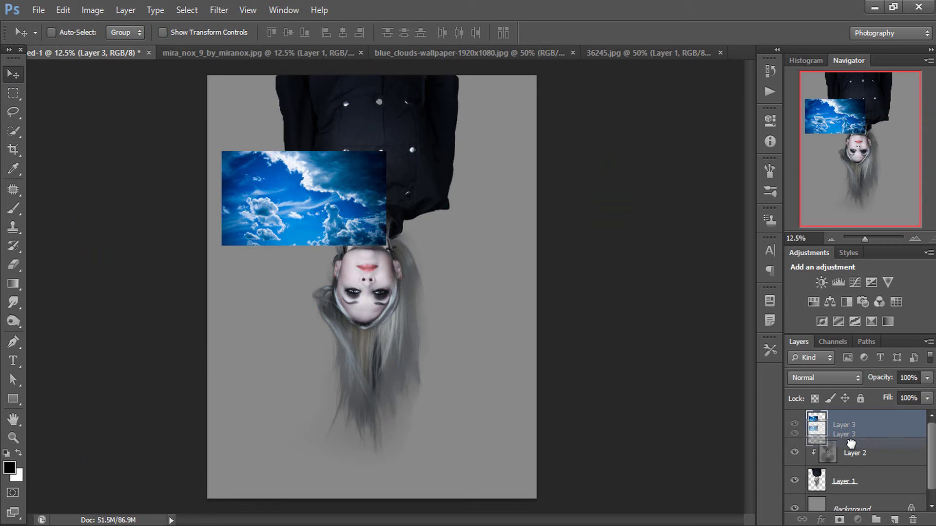
drag(853, 431, 853, 490)
drag(250, 193, 159, 106)
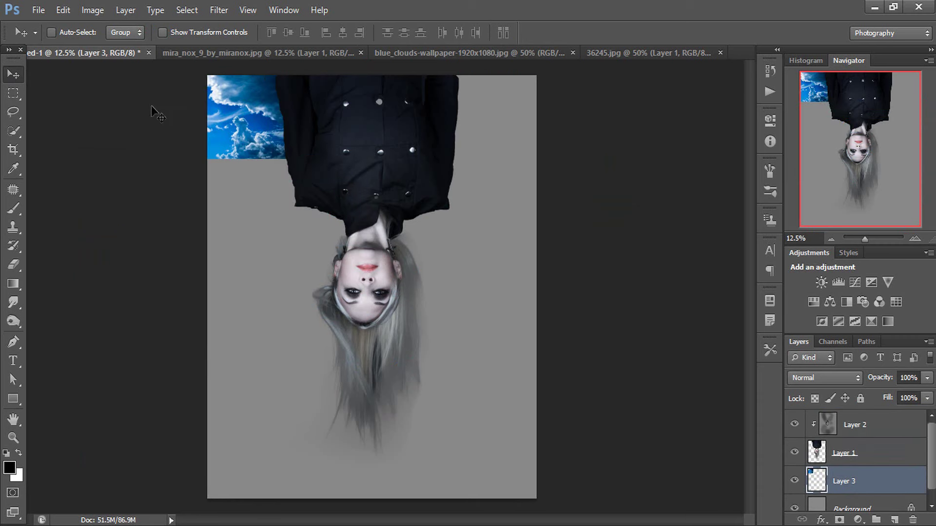
Scale the cloud sky to cover the entire canvas
key(ctrl+t)
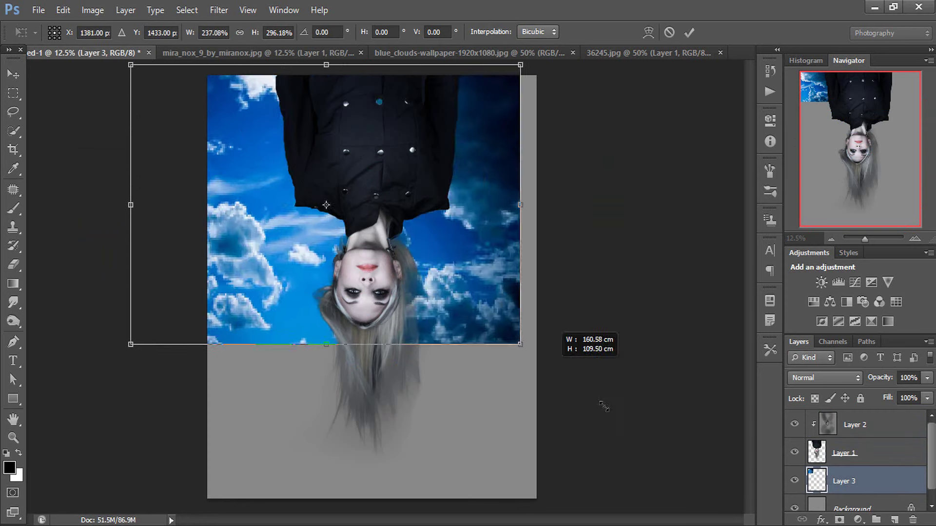
drag(299, 162, 836, 385)
mouse_move(104, 77)
mouse_down()
mouse_move(82, 149)
mouse_move(44, 97)
mouse_up()
drag(162, 175, 194, 157)
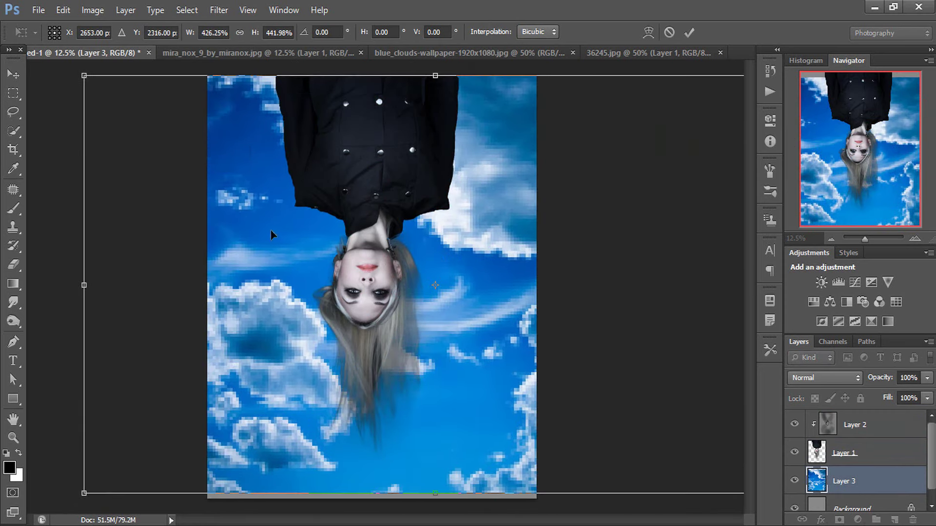
drag(435, 494, 435, 509)
drag(419, 377, 384, 367)
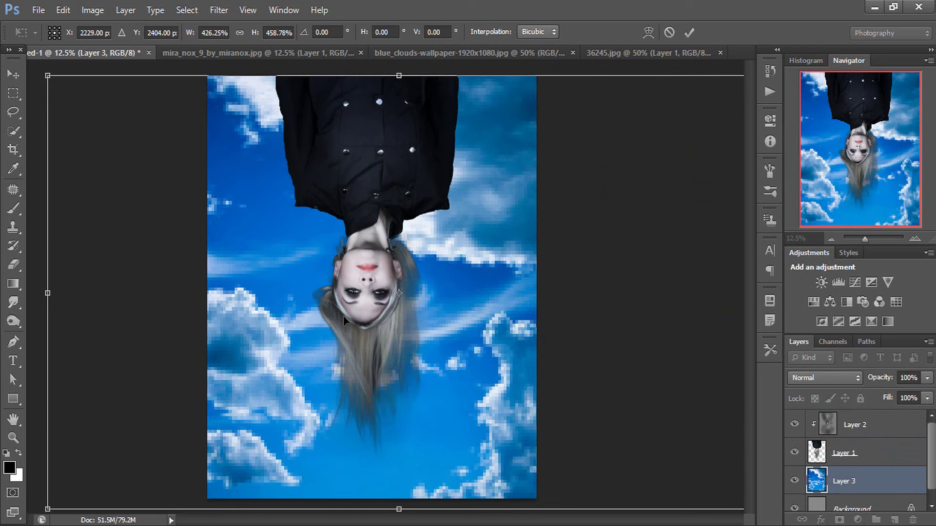
drag(343, 316, 340, 308)
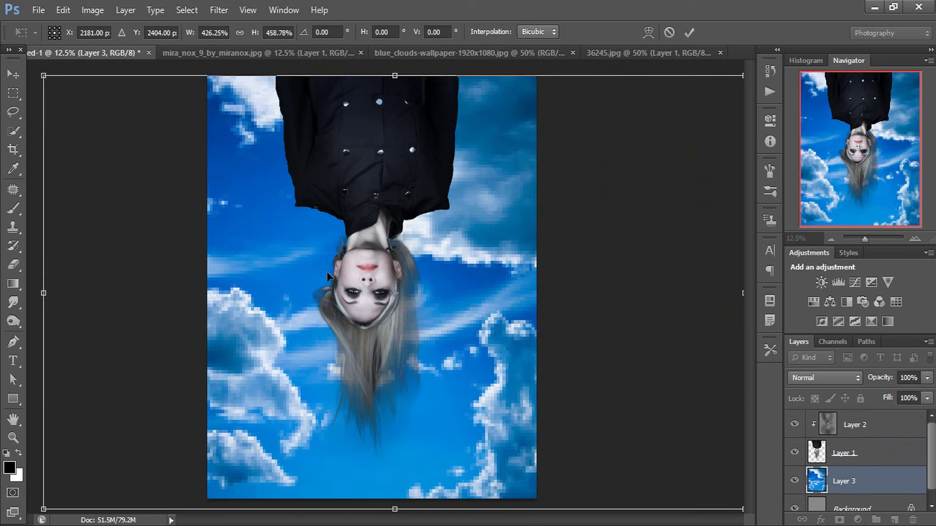
key(Return)
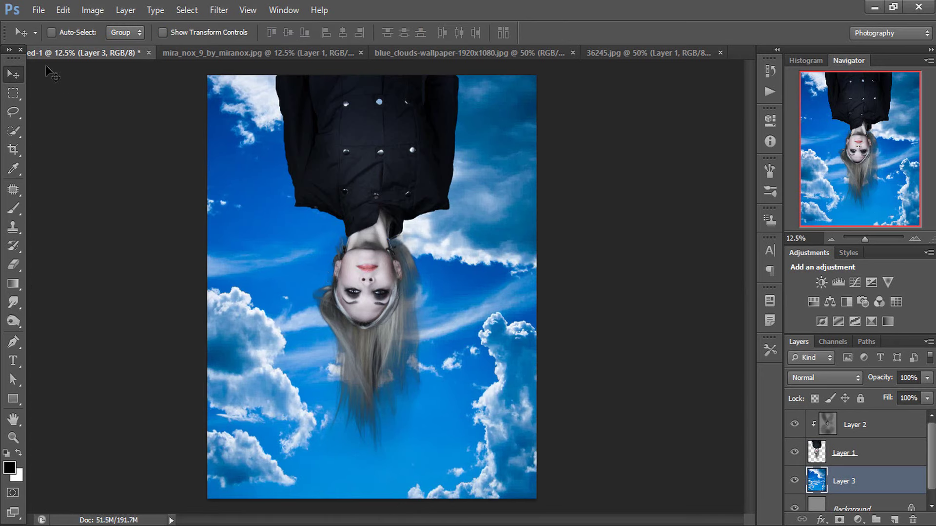
Shift the sky with Hue/Saturation to Hue -17, Lightness -13, then duplicate Layer 3
click(92, 10)
mouse_move(113, 46)
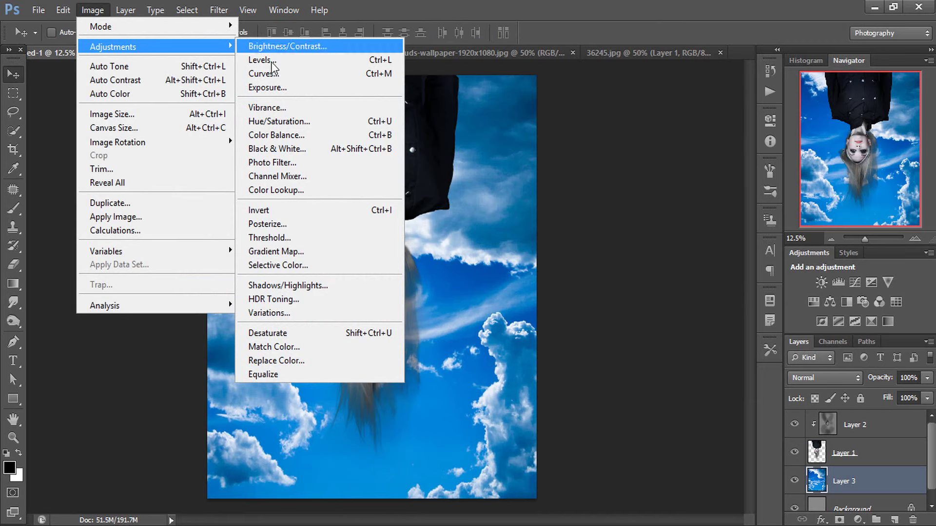
click(292, 121)
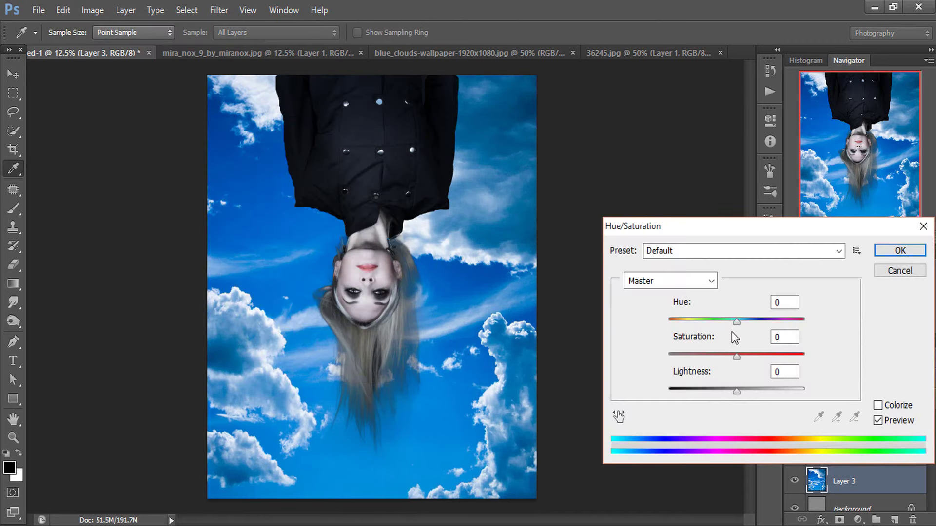
drag(733, 324, 721, 325)
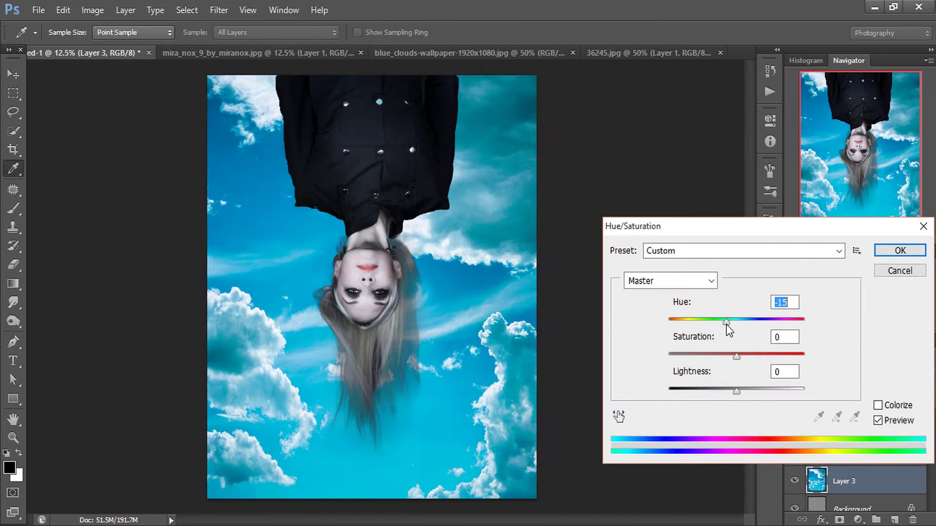
drag(737, 391, 725, 393)
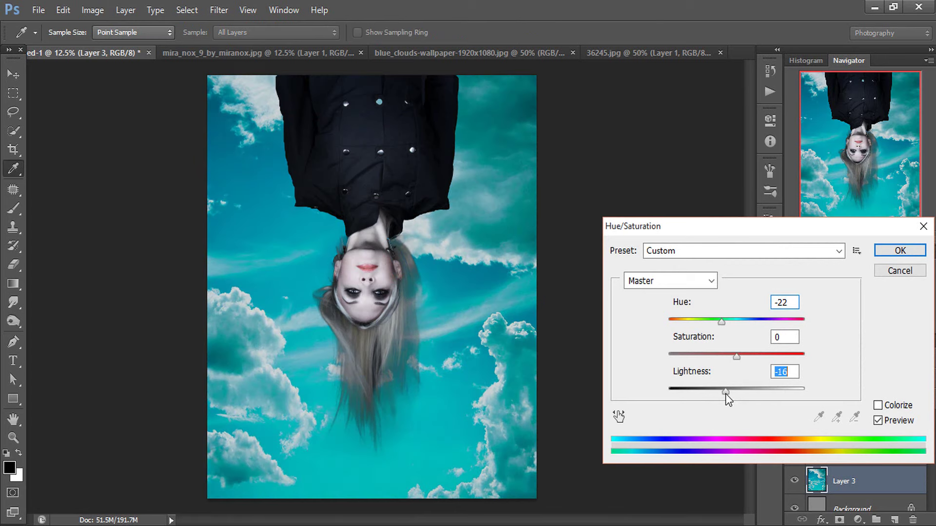
click(726, 394)
drag(721, 322, 725, 324)
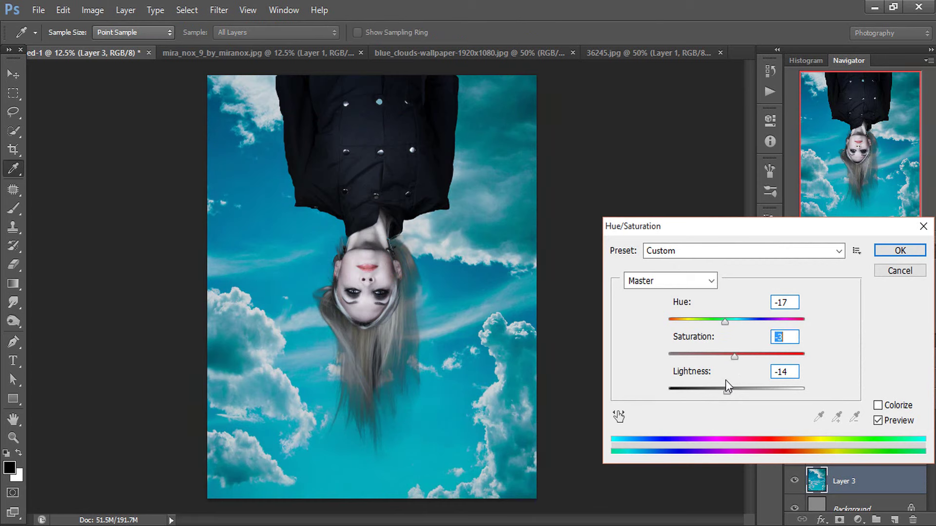
click(728, 393)
click(877, 252)
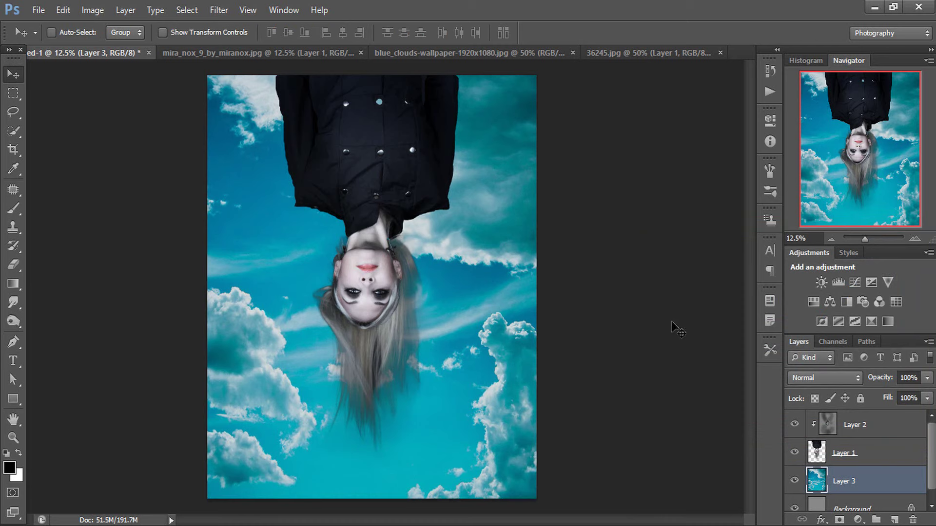
key(ctrl+j)
Apply a 29.1-pixel Gaussian Blur to Layer 3 copy
click(218, 10)
mouse_move(225, 156)
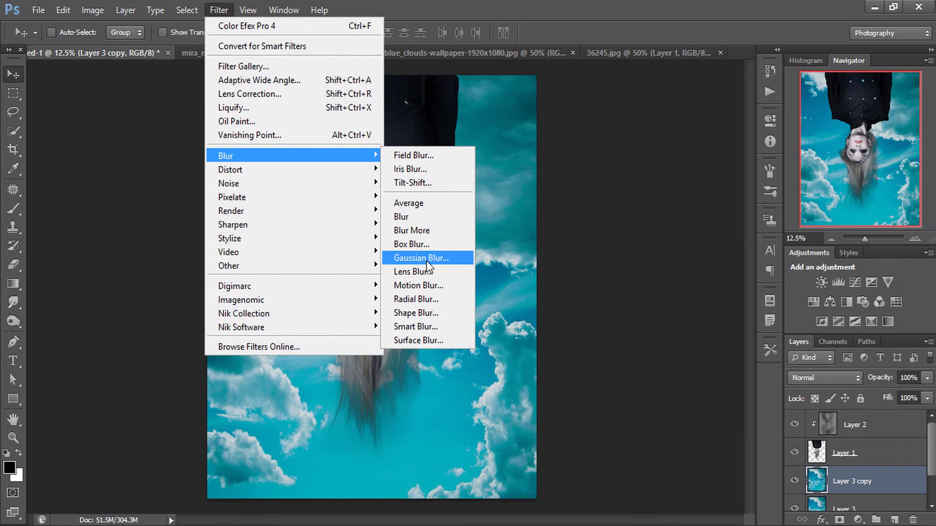
click(428, 263)
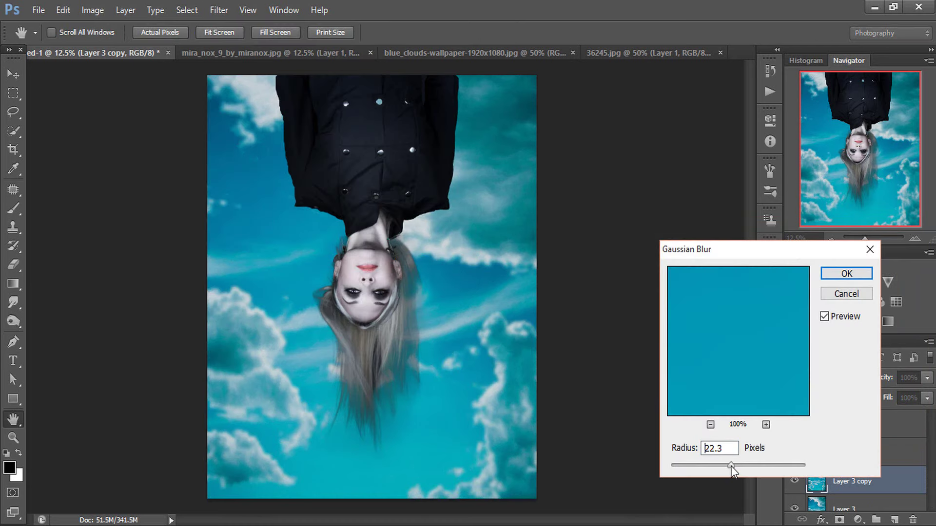
drag(731, 466, 727, 467)
click(838, 276)
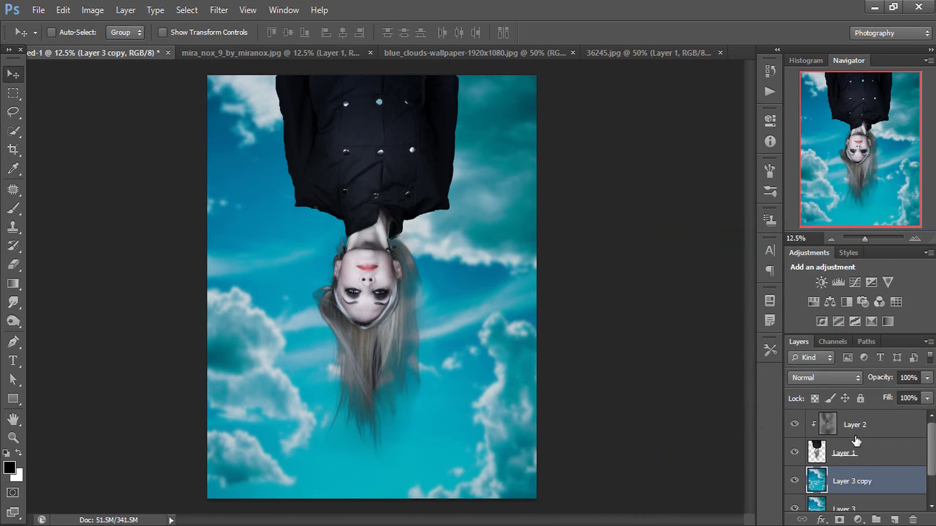
Nudge Layers 1 and 2 together slightly to the right
click(887, 431)
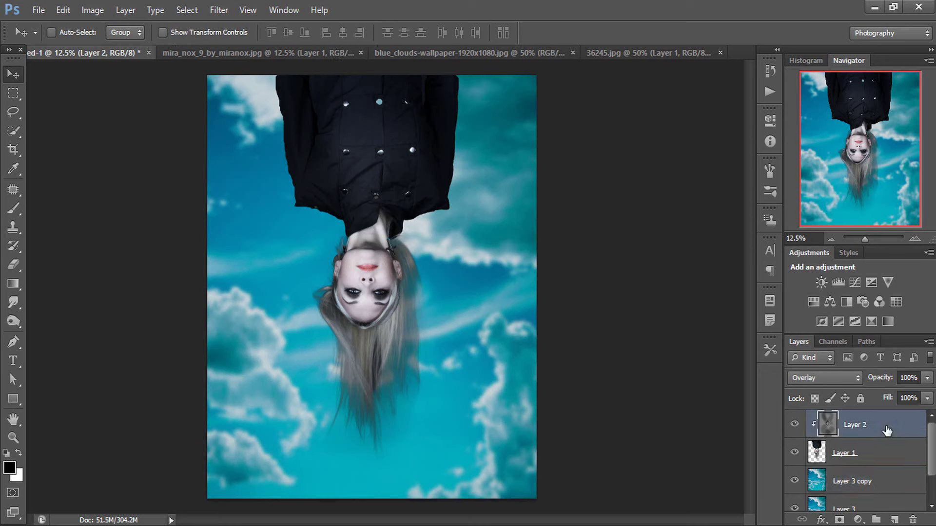
shift+click(886, 454)
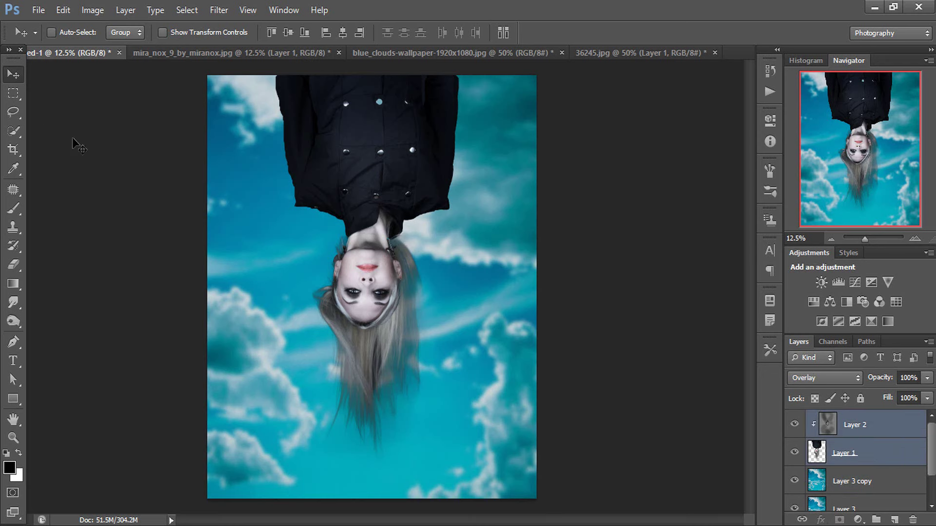
key(shift+Right)
key(shift+Right)
key(shift+Right)
key(shift+Right)
key(shift+Right)
key(shift+Right)
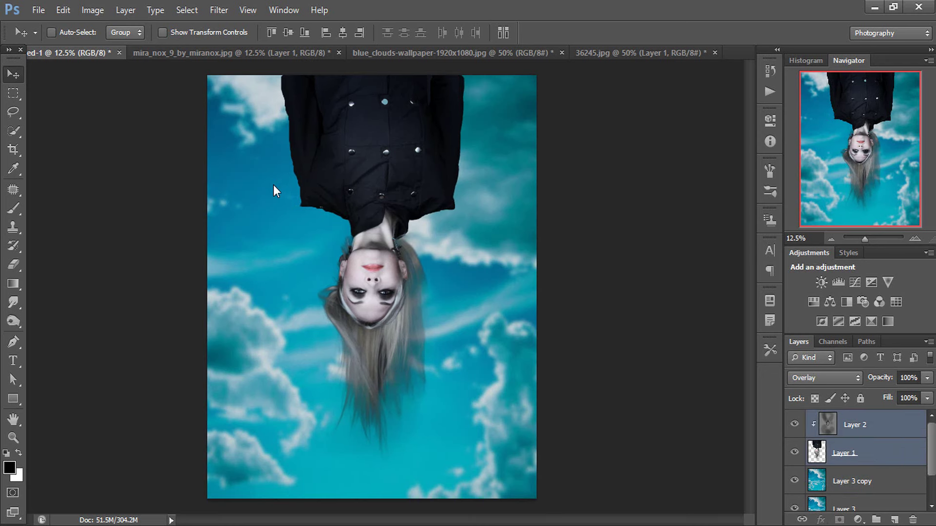
key(shift+Right)
key(shift+Right)
key(shift+Left)
key(shift+Left)
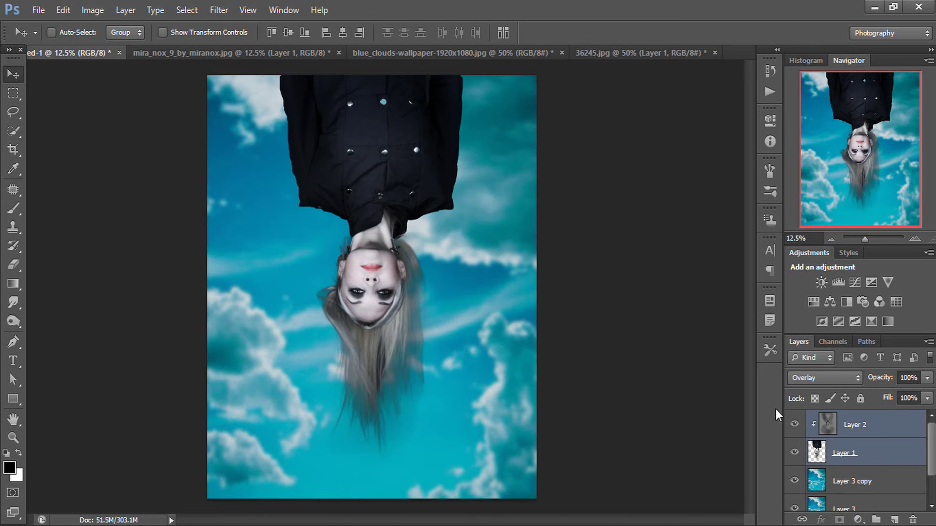
click(899, 429)
Add a black Solid Color fill layer, Color Fill 1
click(858, 520)
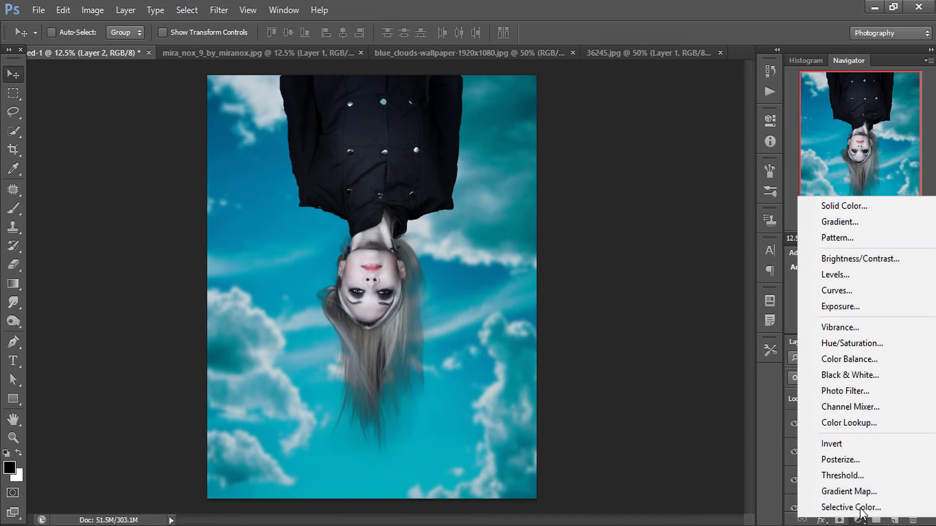
click(839, 206)
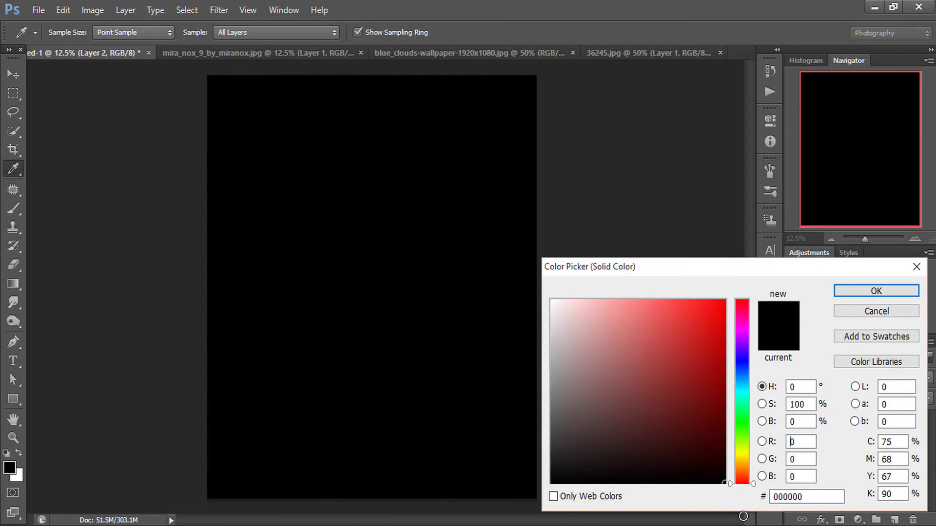
click(864, 294)
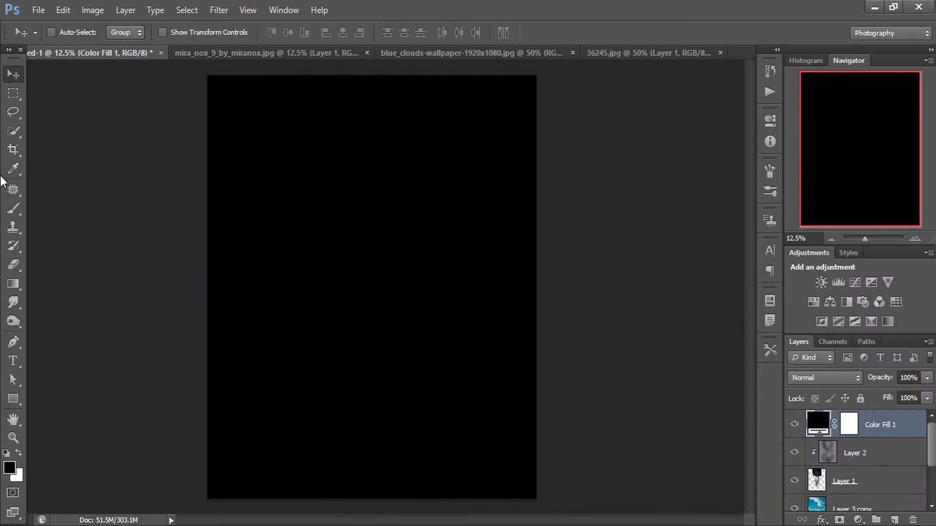
Mask out the poster centre with a huge soft brush and set the fill opacity to 66%
click(13, 208)
click(848, 425)
key(bracketright)
key(bracketright)
key(bracketright)
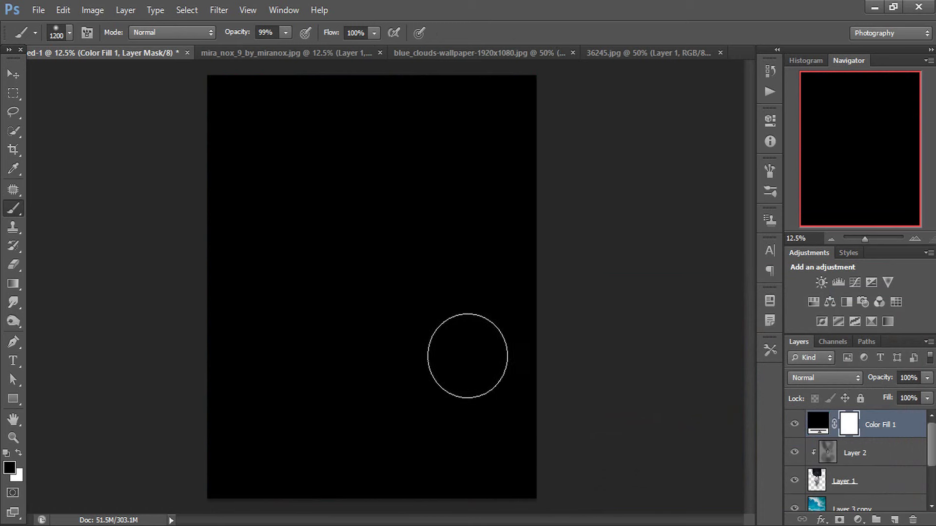
key(bracketright)
key(bracketright)
key(bracketright)
key(bracketright)
key(bracketright)
key(bracketright)
key(bracketright)
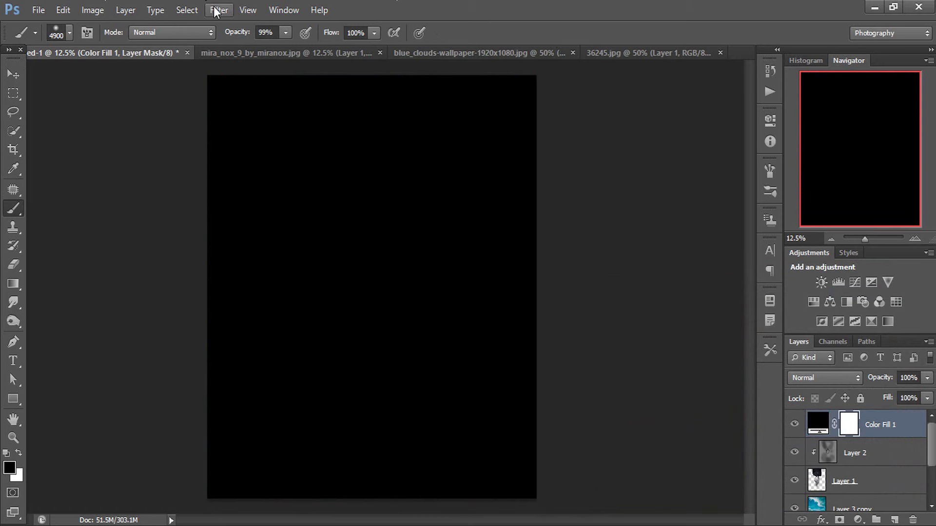
key(bracketright)
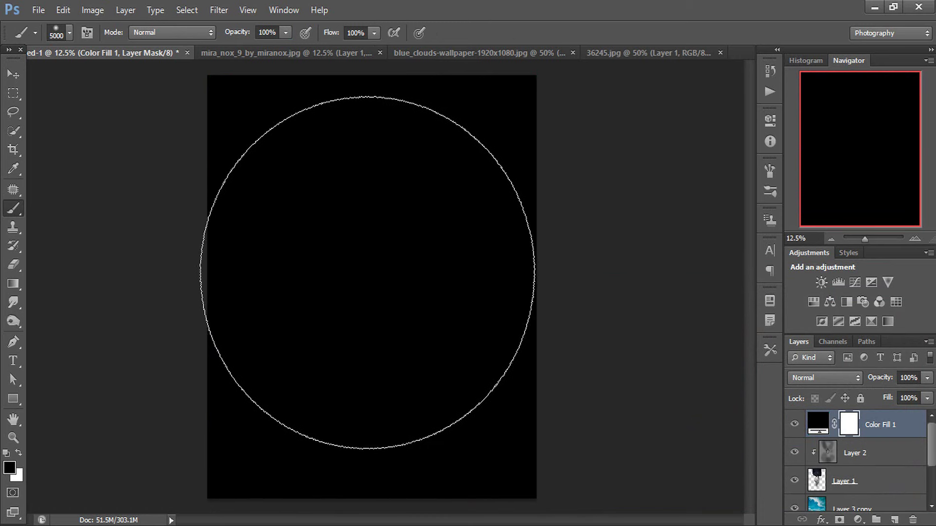
click(372, 273)
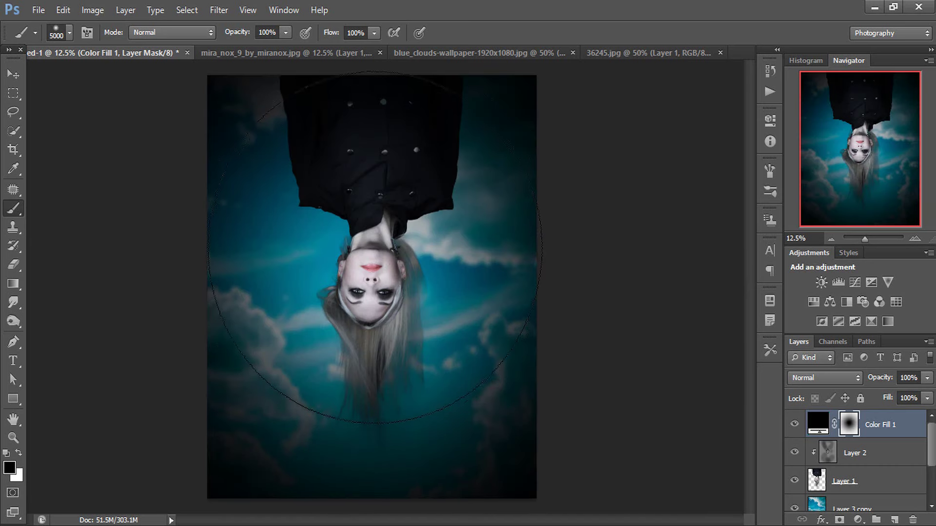
click(374, 248)
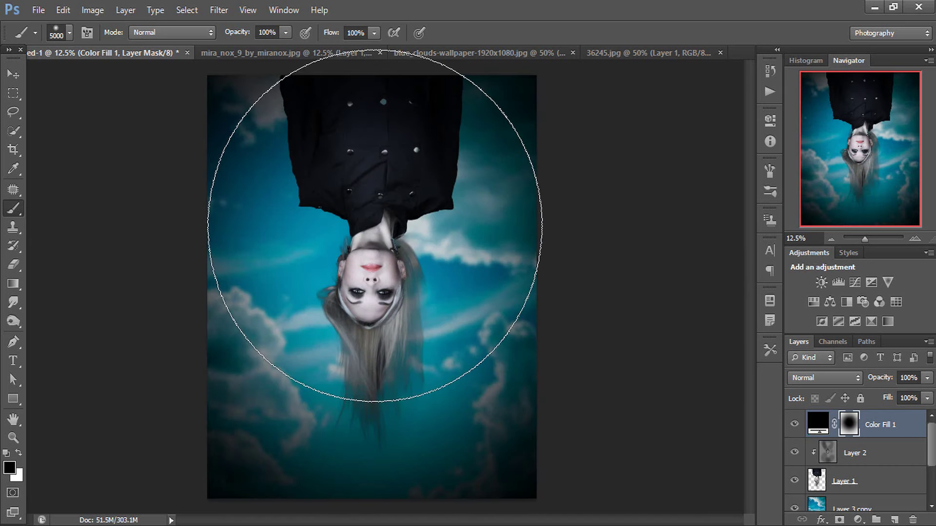
click(374, 226)
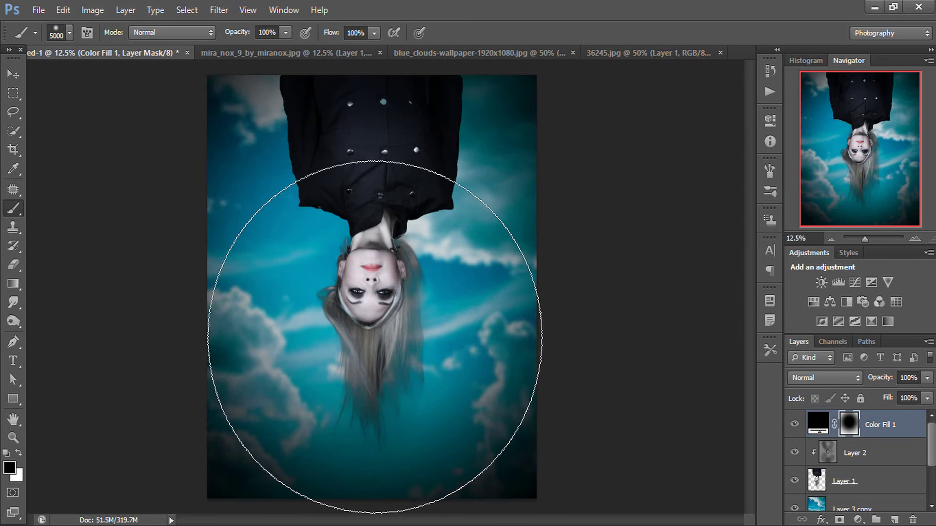
click(371, 332)
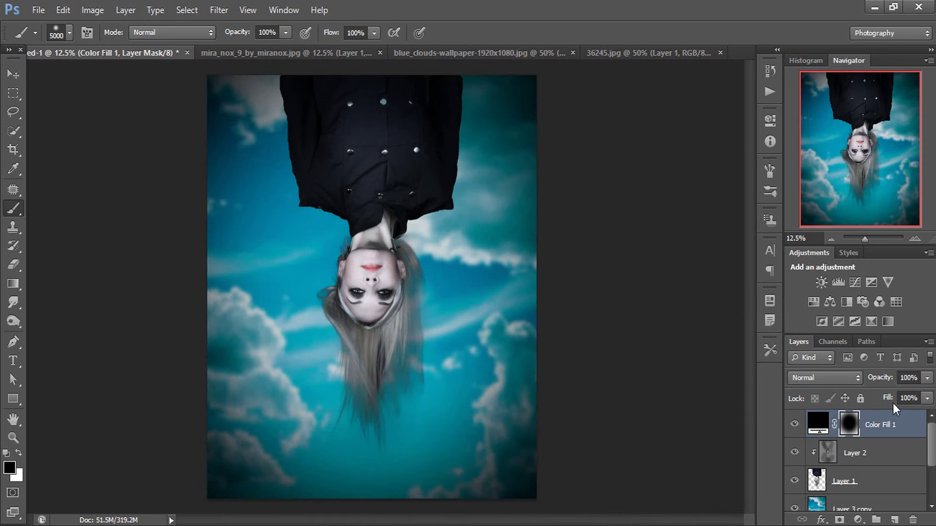
drag(654, 374, 838, 391)
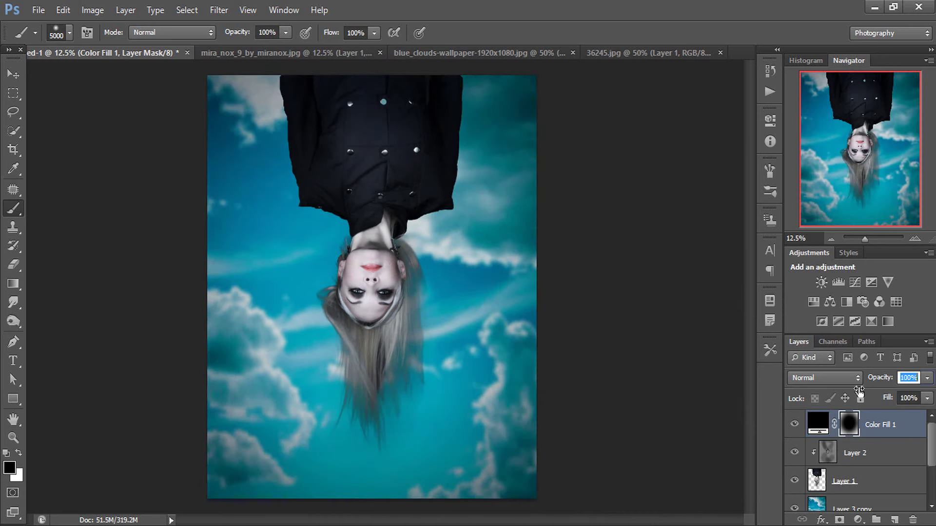
text(66)
key(Return)
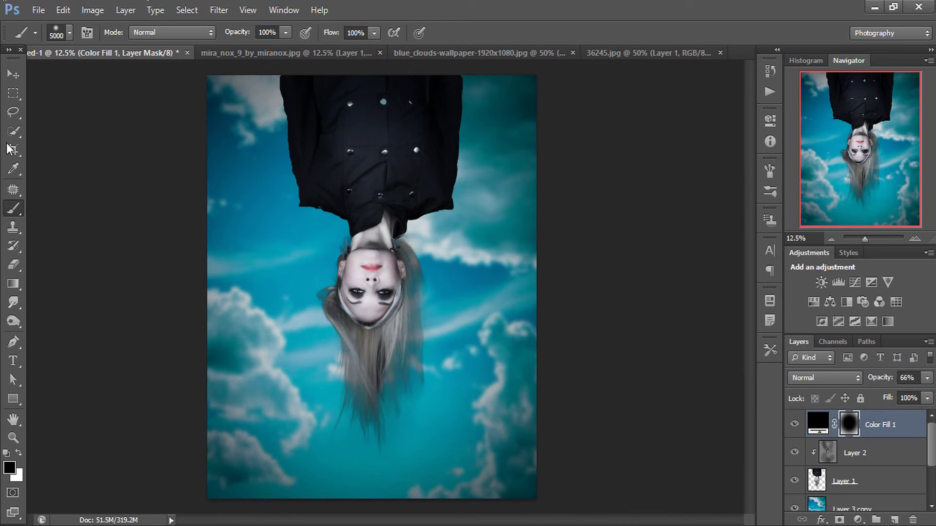
Paint a size 2500 orange glow around the face on a new Layer 4 above Layer 3 copy
key(v)
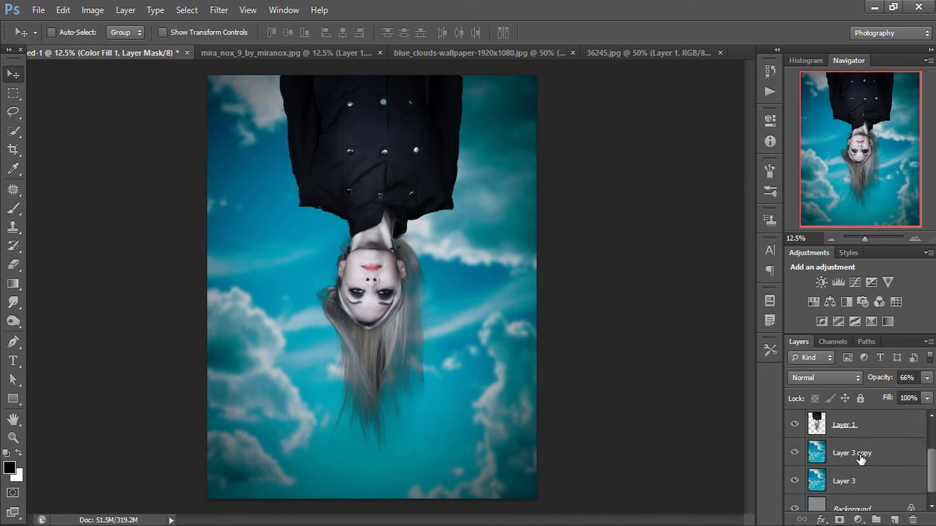
click(856, 463)
click(895, 520)
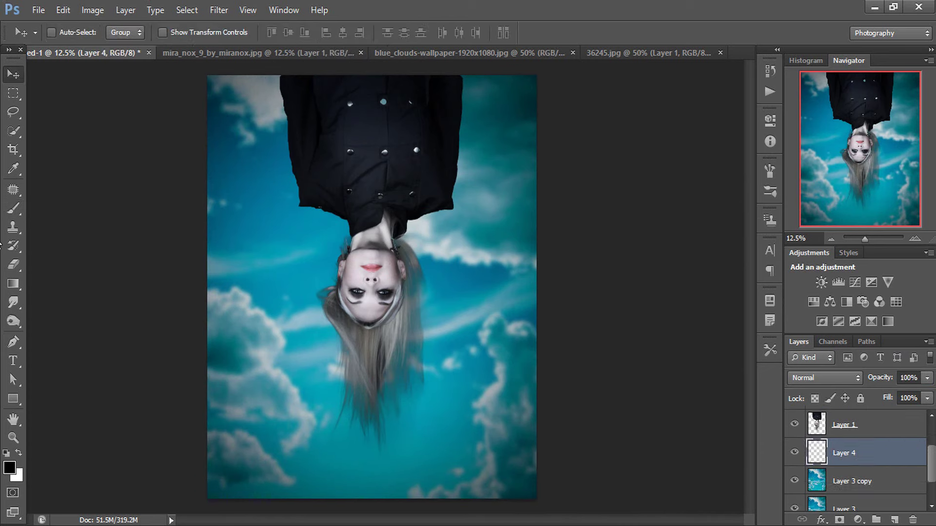
click(12, 212)
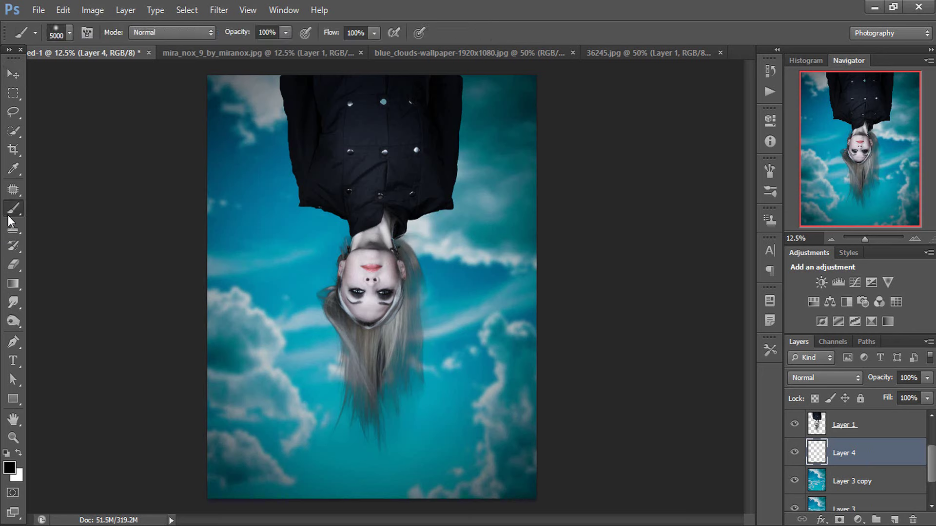
click(9, 468)
click(743, 468)
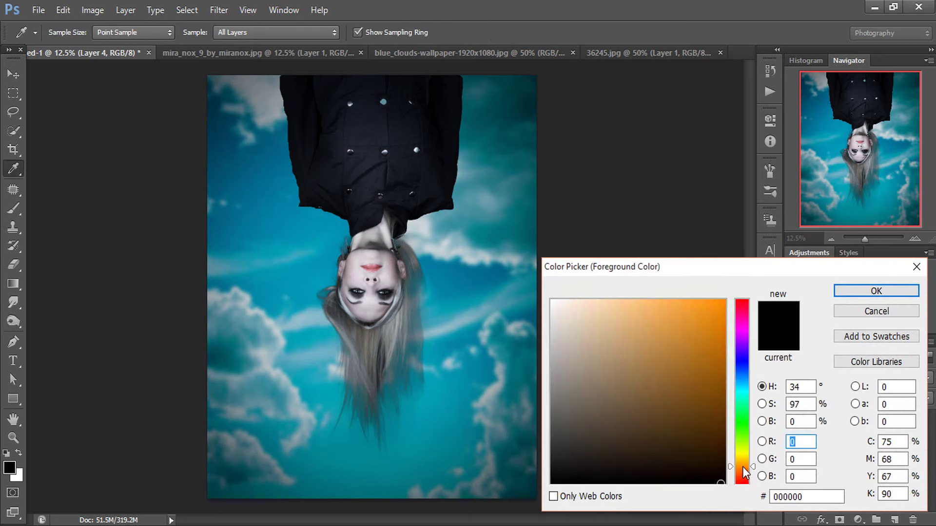
click(705, 326)
click(876, 291)
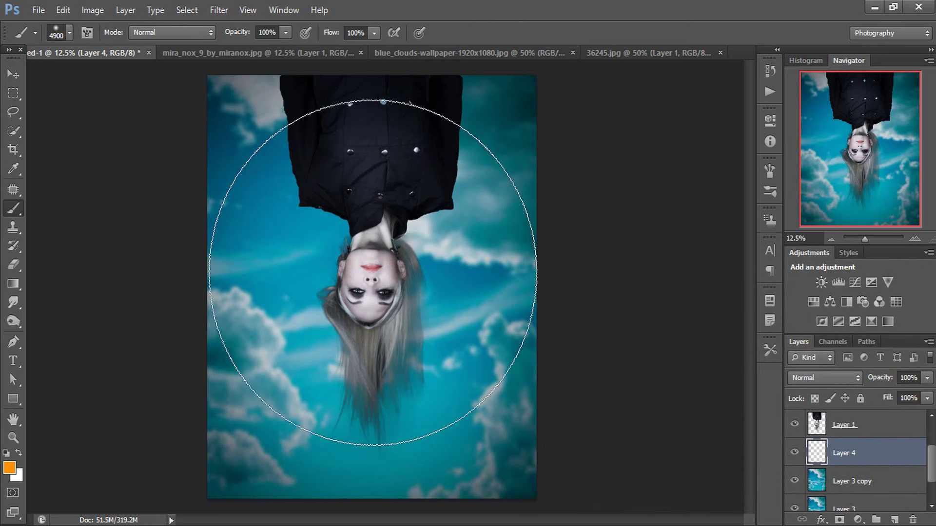
key(bracketleft)
key(bracketleft)
key(bracketleft)
click(376, 265)
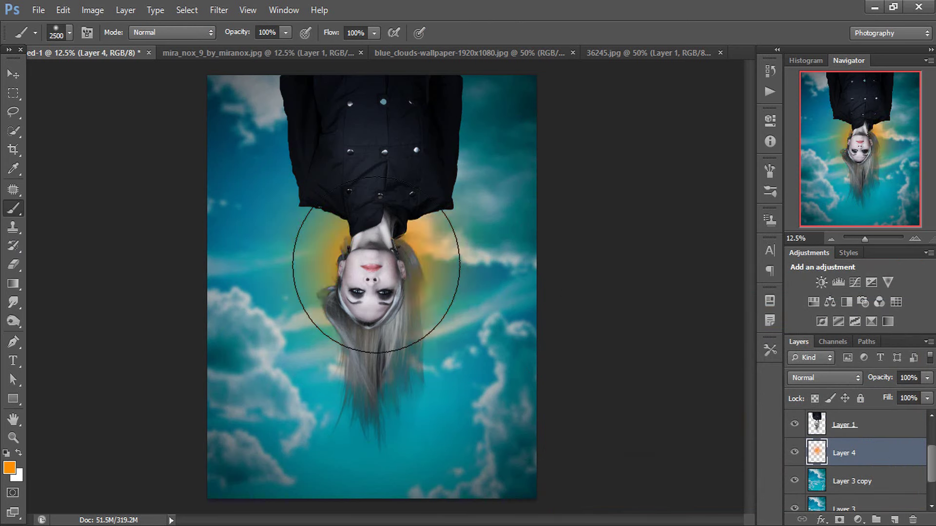
click(376, 264)
Set Layer 4's blend mode to Screen
click(831, 382)
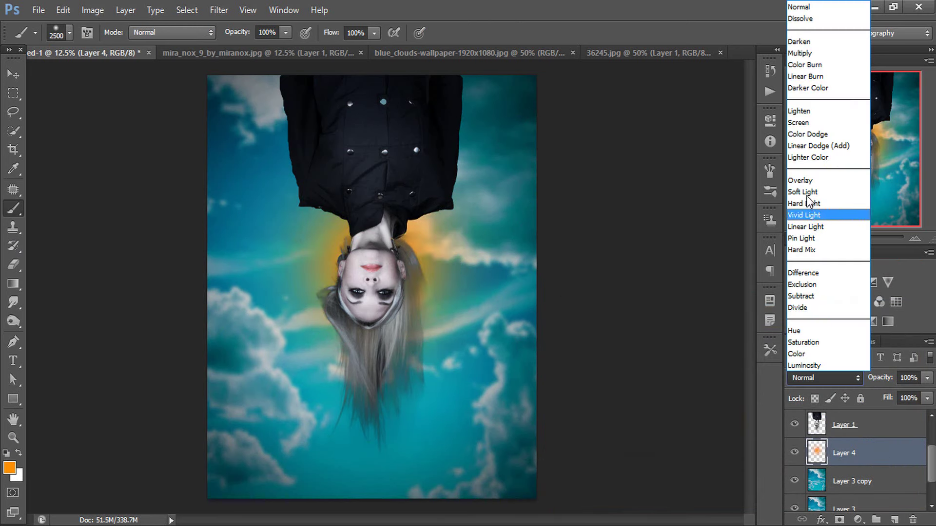
click(801, 130)
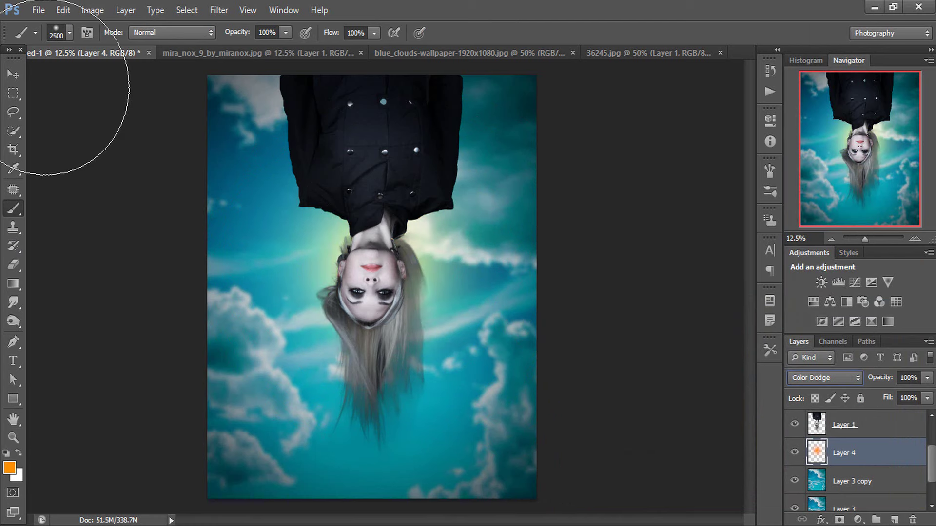
key(Up)
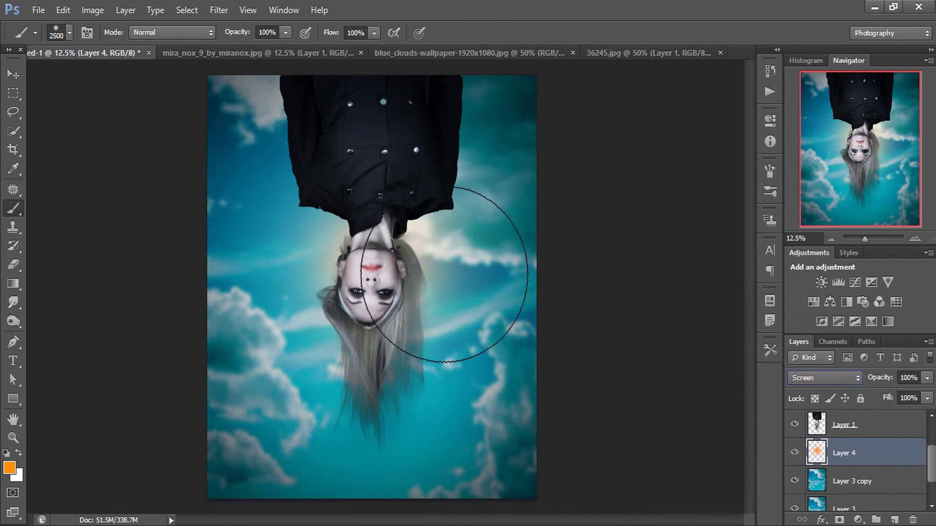
click(820, 378)
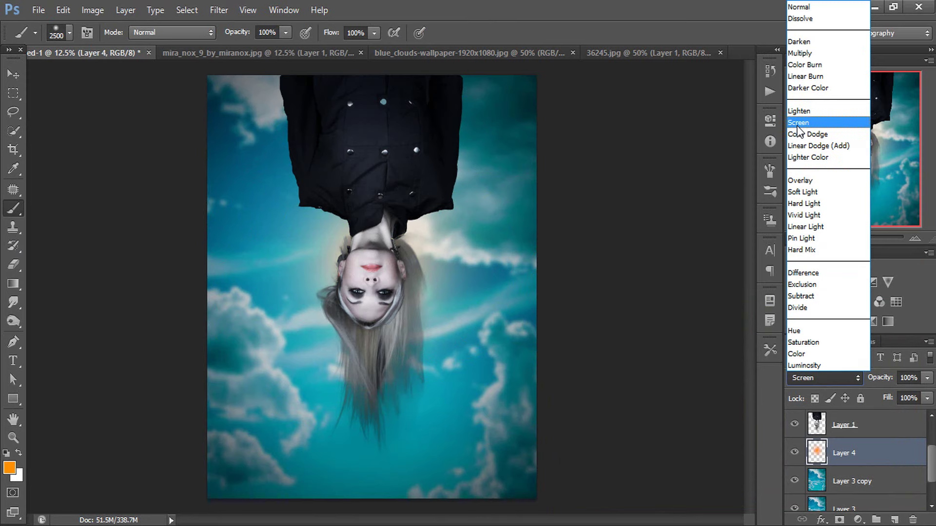
click(804, 122)
Enlarge the orange glow and shift it up and right behind the head
click(13, 77)
key(ctrl+t)
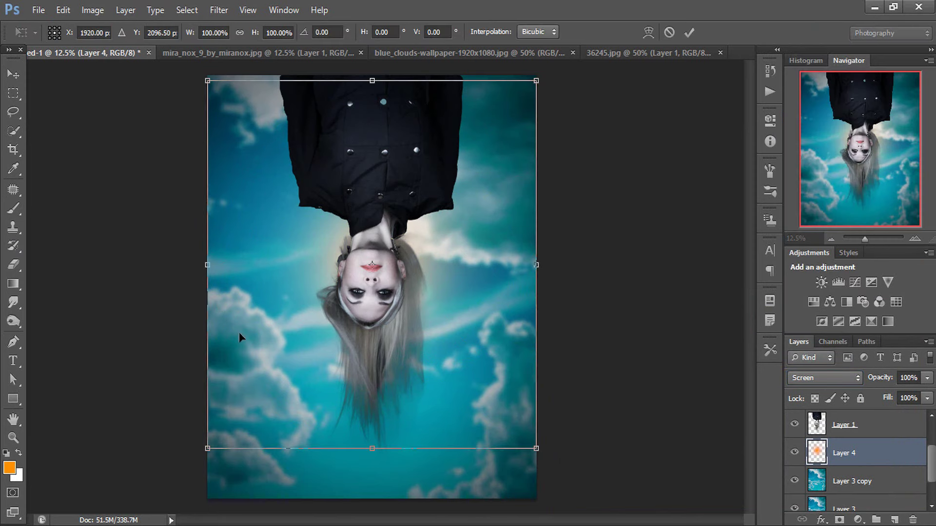
drag(197, 466, 97, 498)
drag(184, 419, 229, 361)
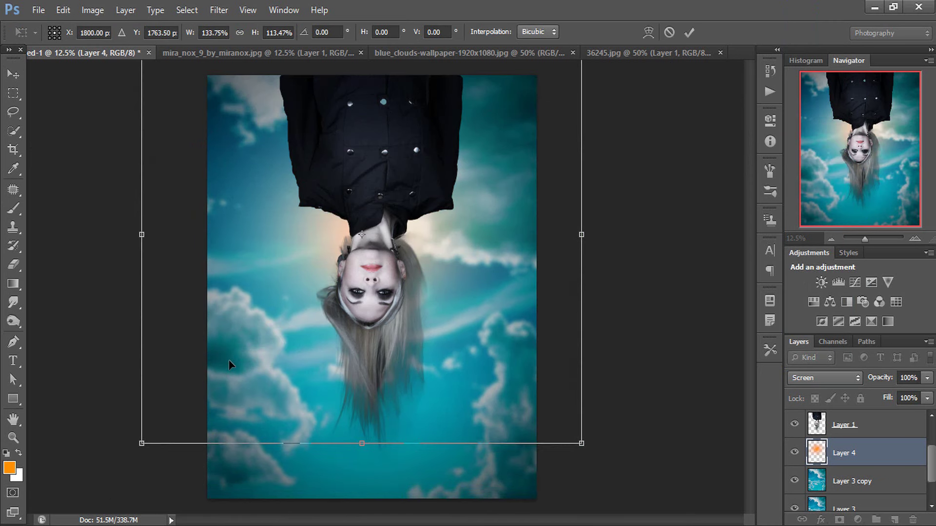
key(Return)
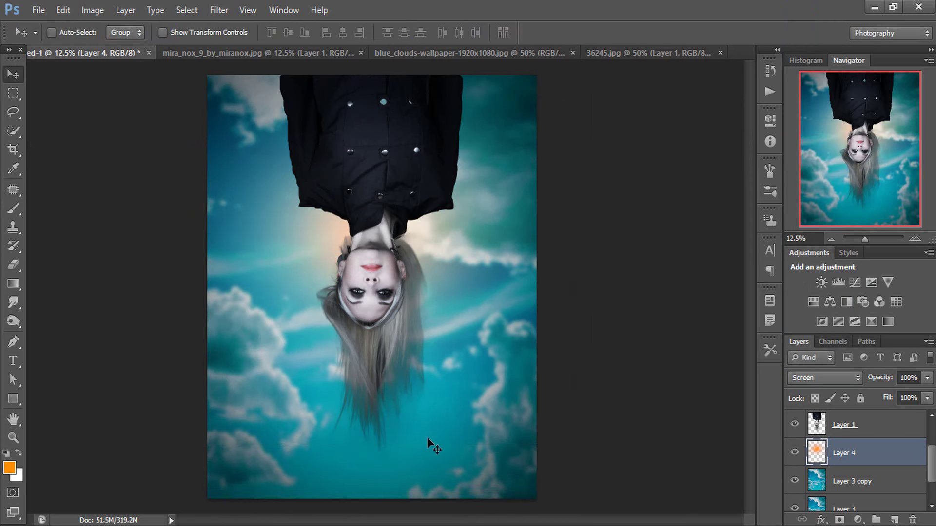
scroll(887, 433, up, 1)
scroll(887, 433, up, 1)
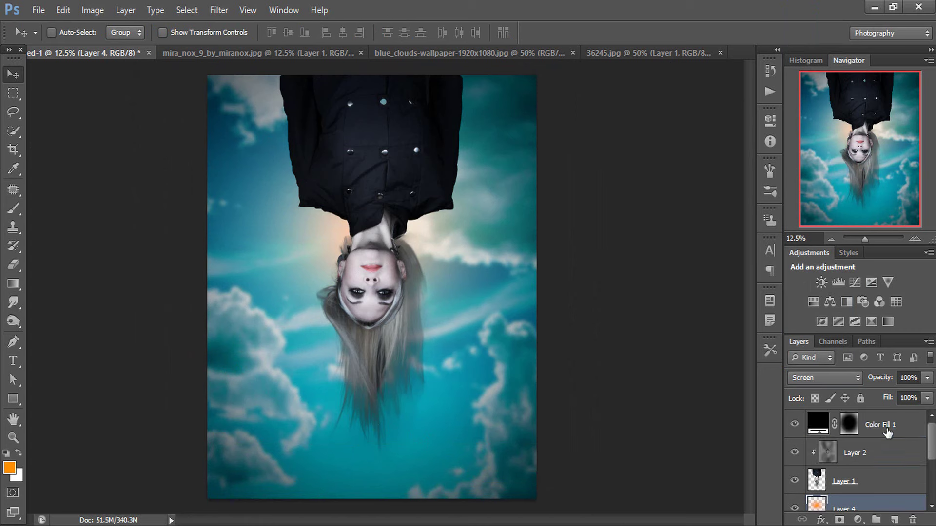
click(886, 427)
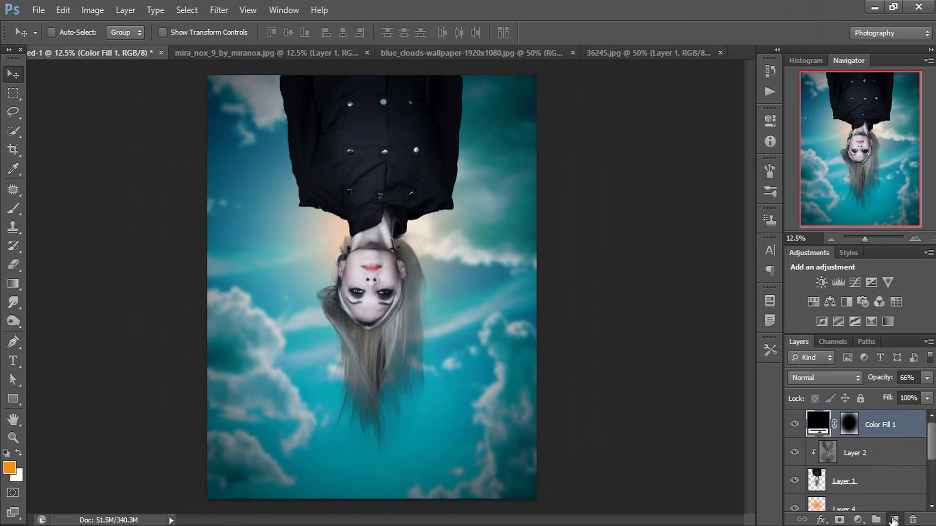
Paint an orange blob beside the neck on a new Layer 5 blended in Screen mode
click(893, 520)
click(13, 208)
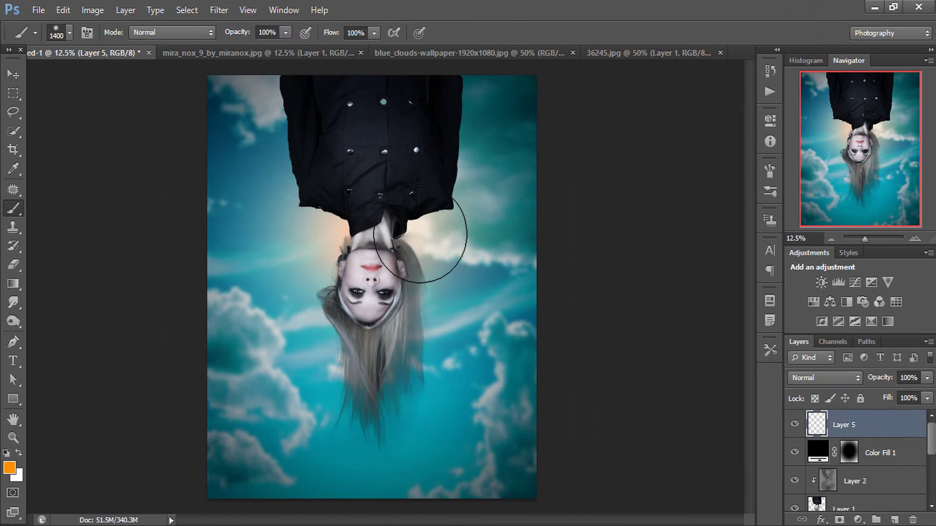
key(bracketleft)
click(422, 235)
drag(422, 234, 560, 237)
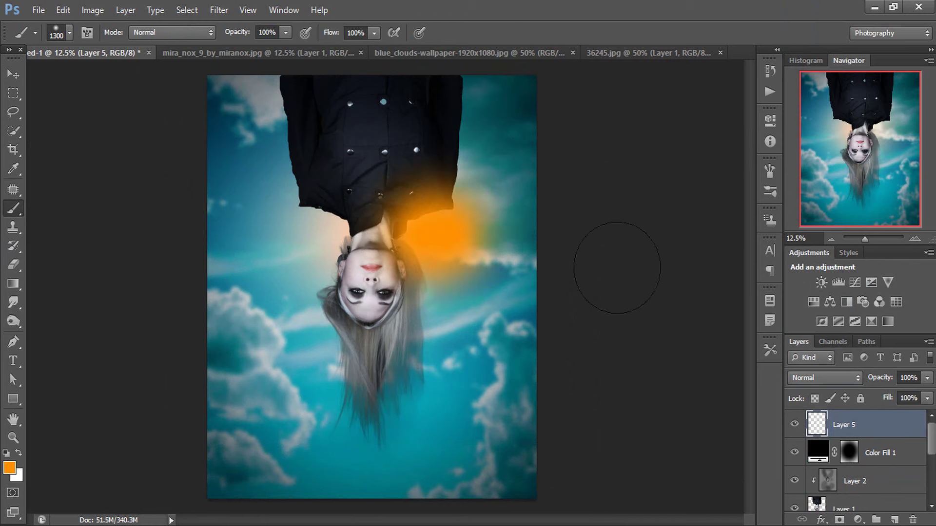
right_click(589, 268)
key(Escape)
click(829, 378)
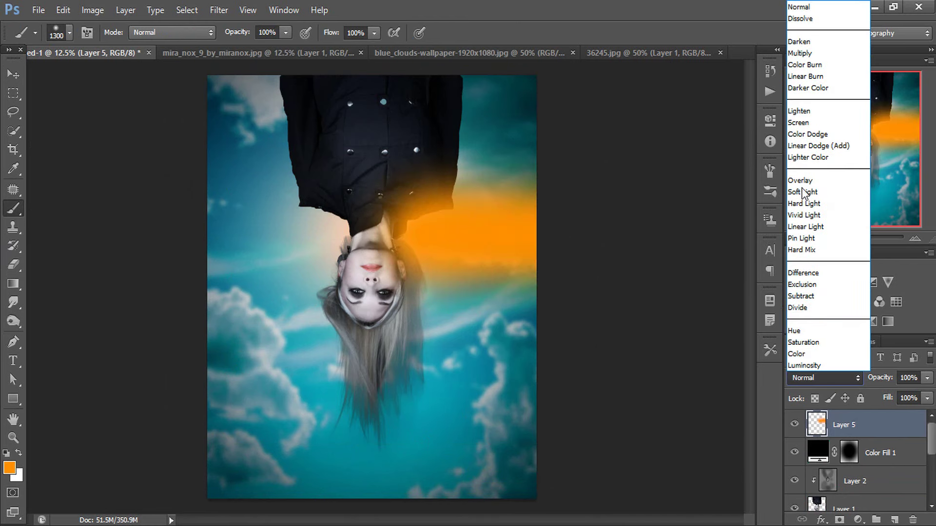
click(799, 123)
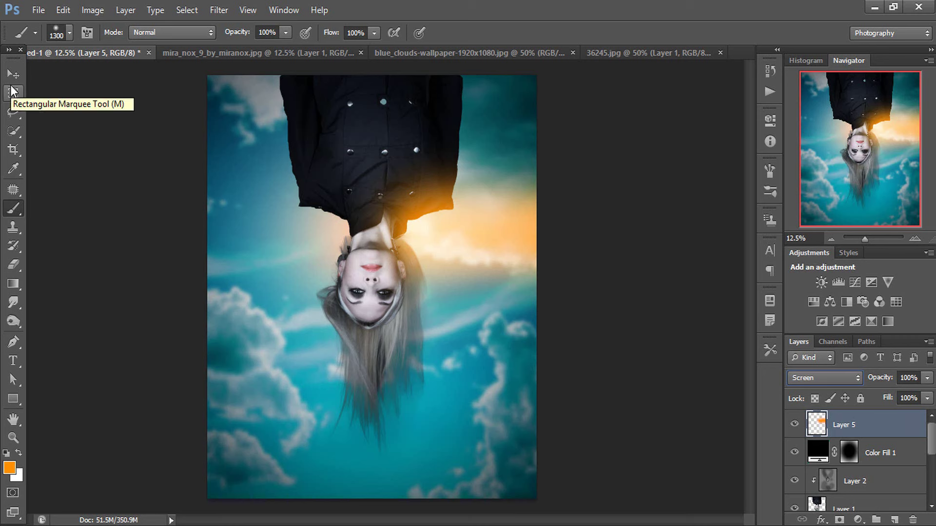
Repaint the orange glow beside the woman's neck and set it to Screen blending
key(ctrl+alt+z)
key(ctrl+alt+z)
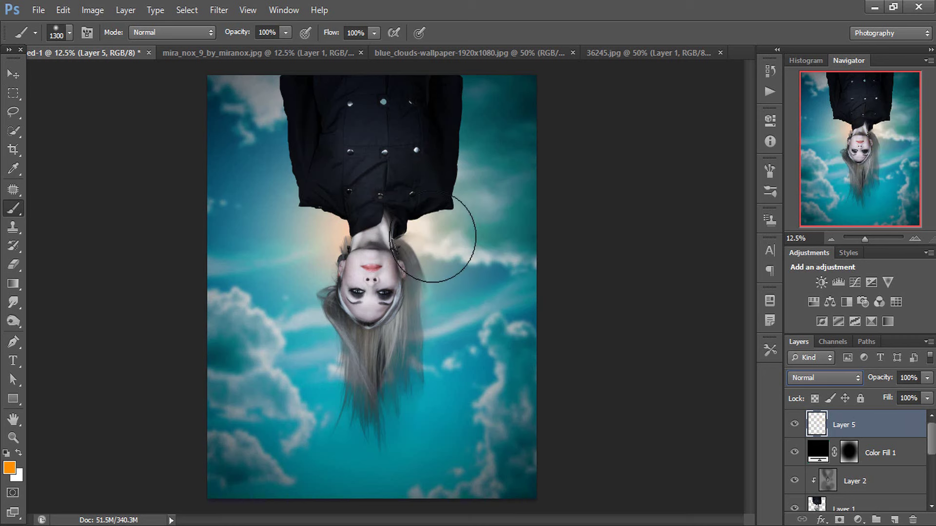
click(429, 227)
click(822, 376)
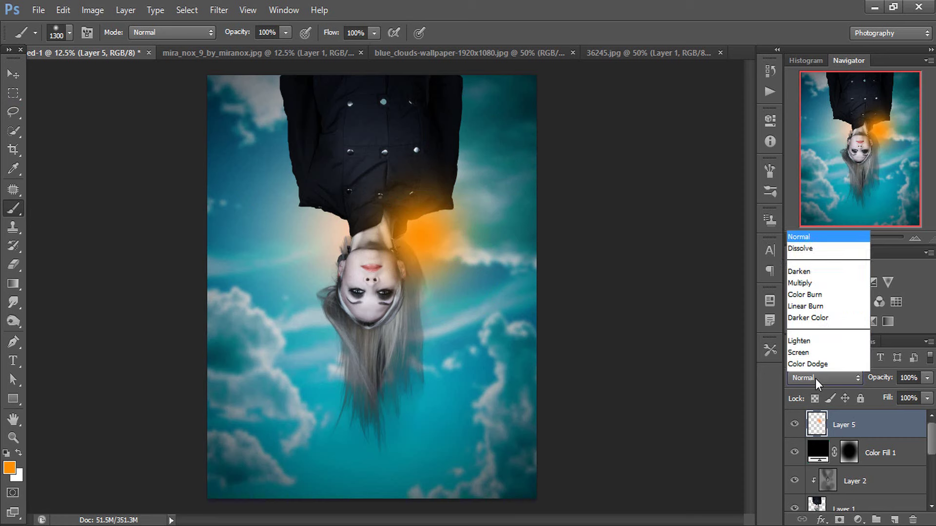
click(795, 125)
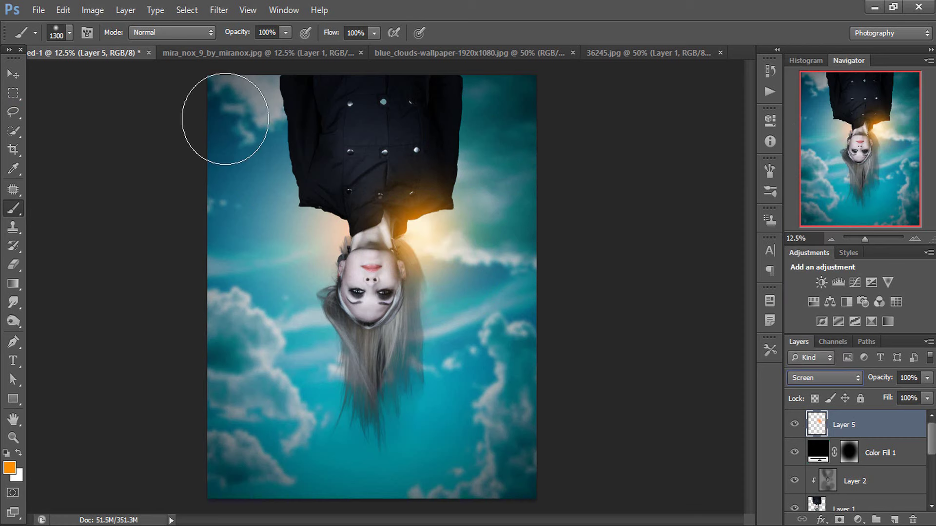
Enlarge the glow layer slightly and lower its opacity to 83%
key(v)
key(ctrl+t)
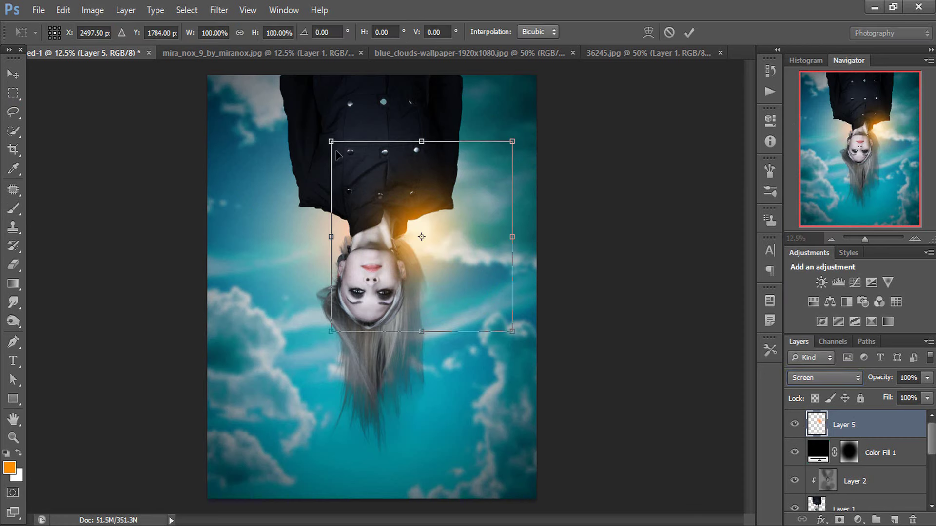
drag(331, 141, 320, 127)
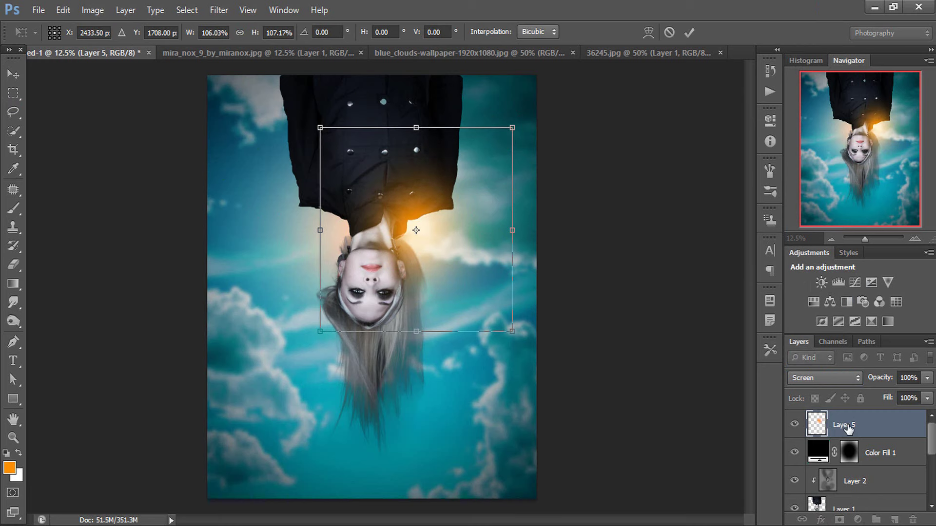
key(Return)
drag(887, 382, 878, 382)
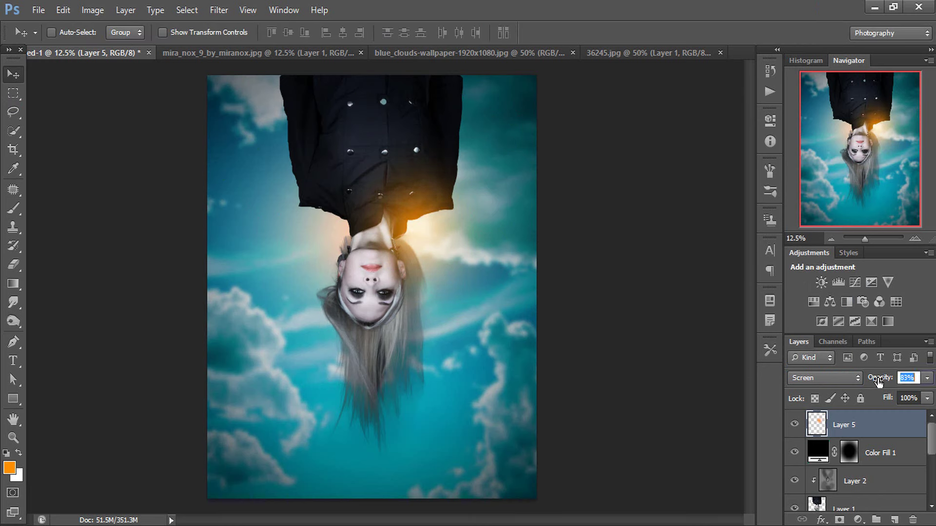
Duplicate the glow over the shoulders and set both glow layers to 70% opacity
key(ctrl+j)
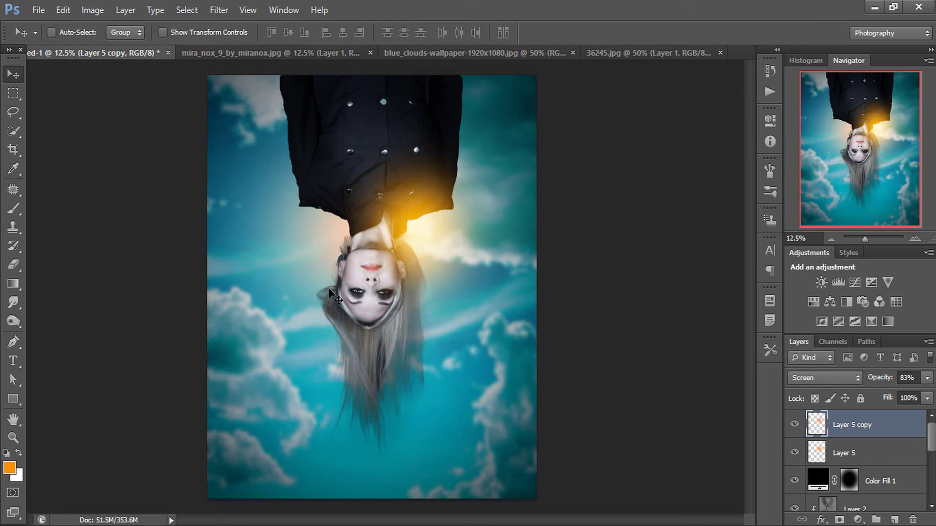
drag(329, 288, 338, 273)
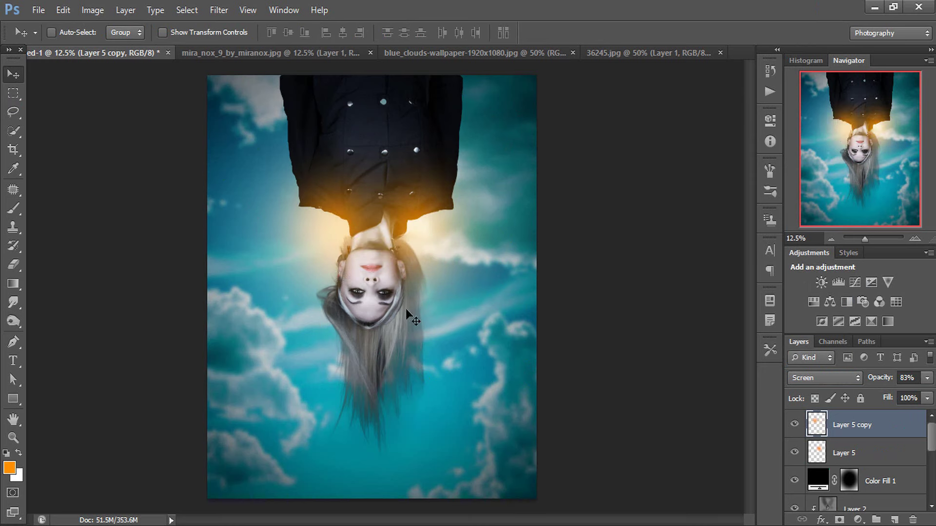
drag(363, 250, 358, 251)
shift+click(860, 458)
drag(885, 379, 881, 381)
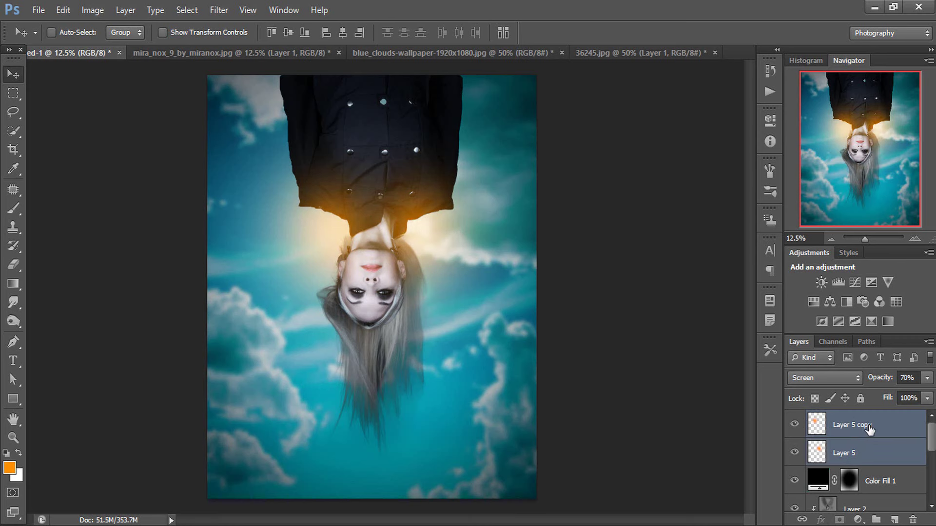
scroll(869, 428, down, 1)
scroll(870, 429, down, 1)
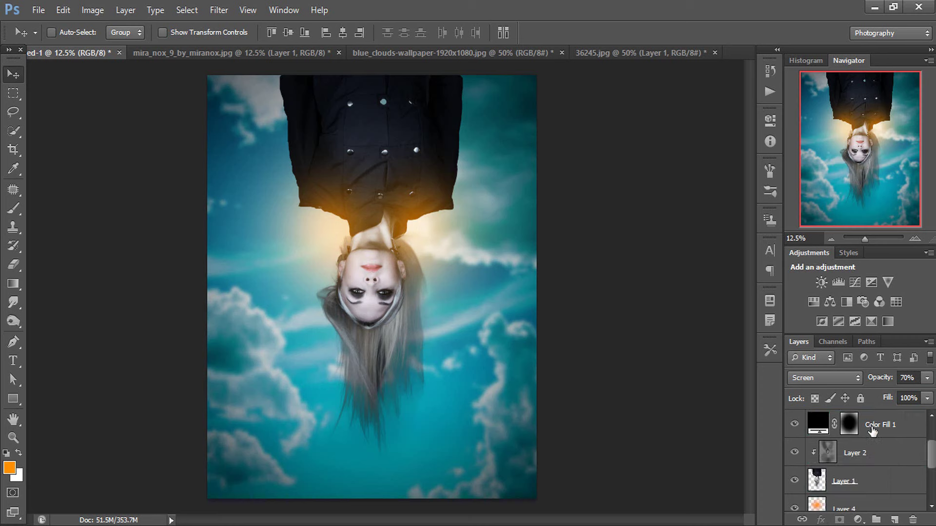
scroll(875, 493, up, 2)
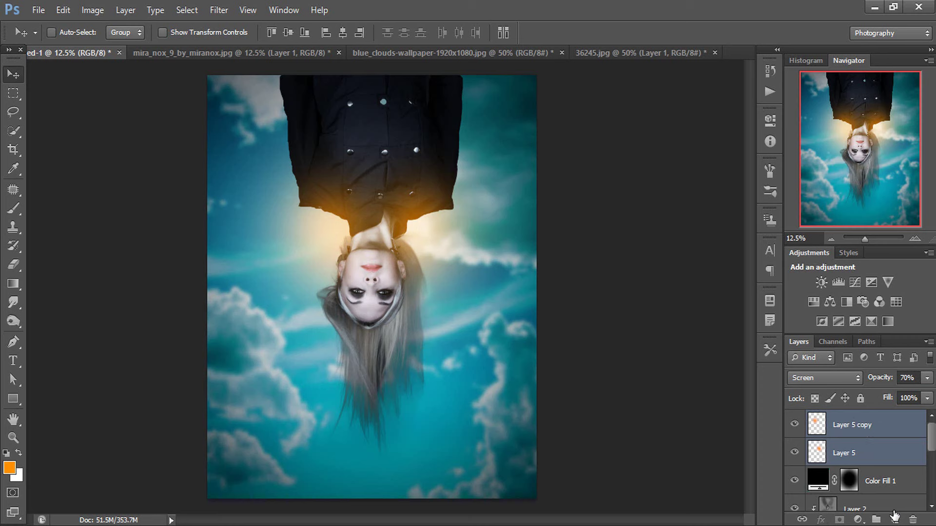
click(867, 430)
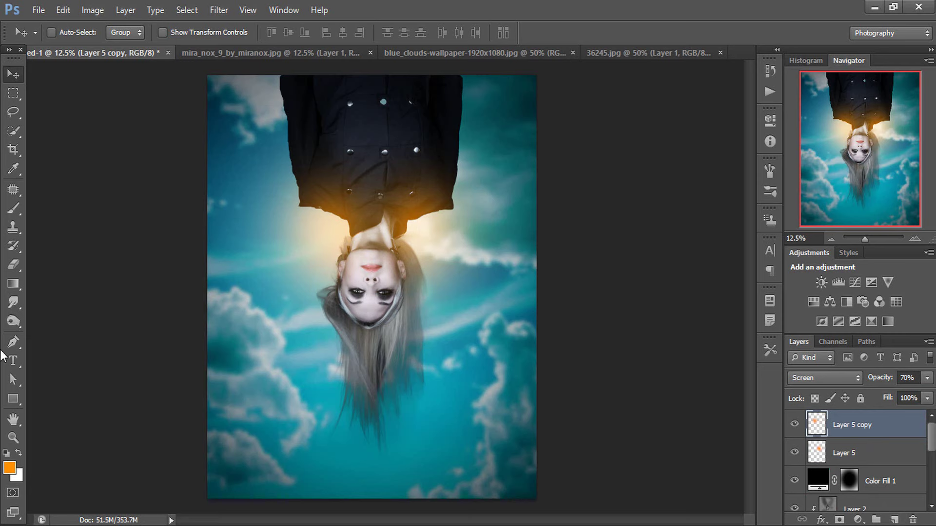
Add large white SCARY text spanning the lower part of the poster
click(14, 360)
click(440, 33)
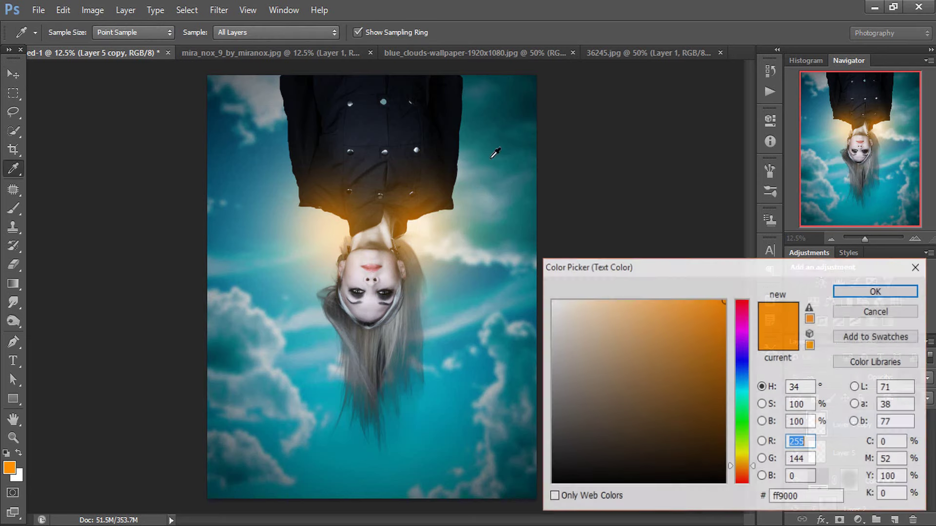
drag(556, 307, 551, 301)
click(857, 292)
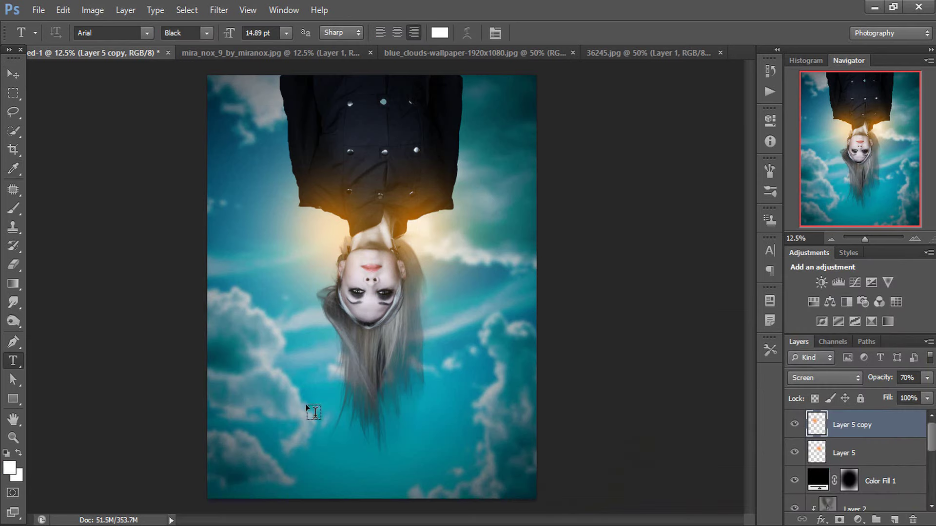
click(305, 418)
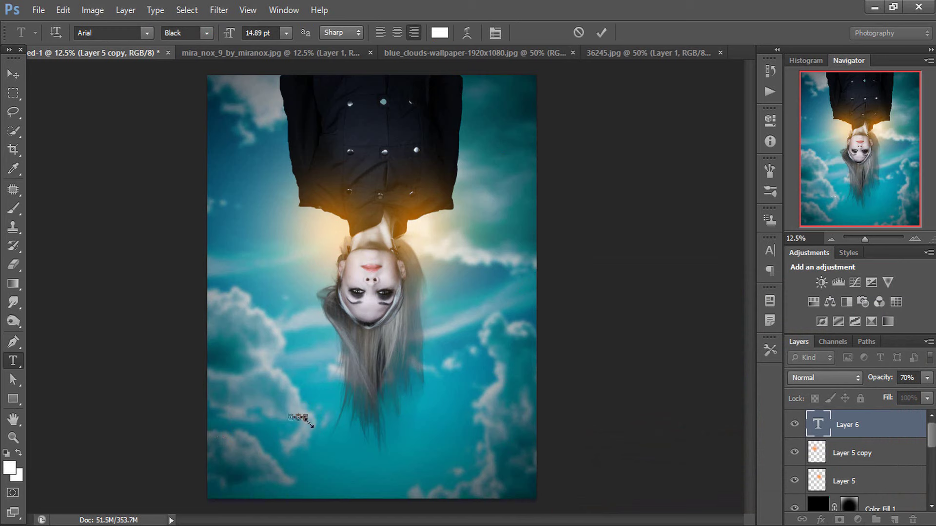
drag(318, 425, 520, 451)
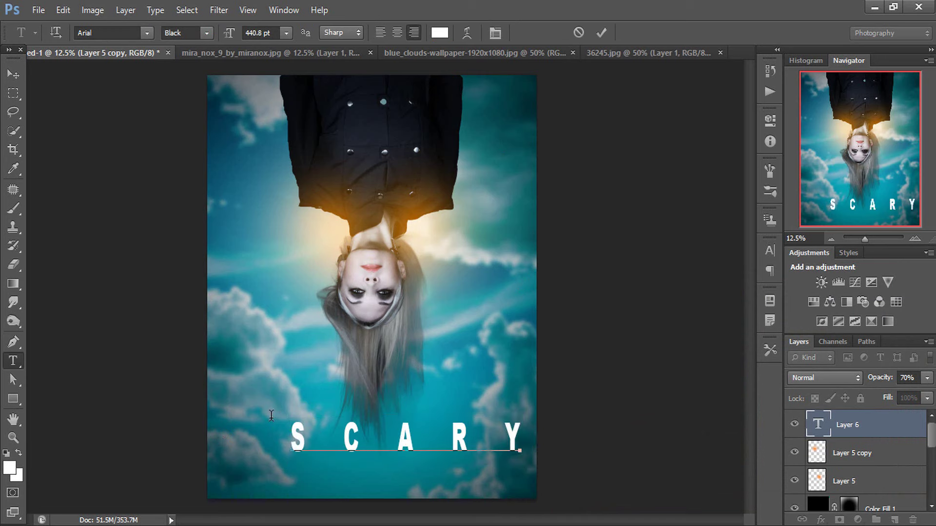
drag(288, 416, 217, 390)
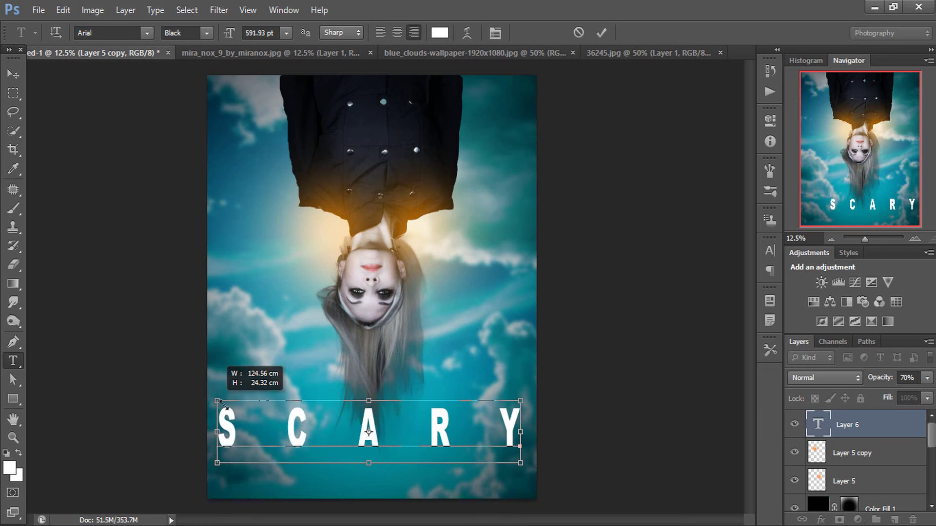
Tighten the tracking of the SCARY letters in the Character panel
key(ctrl+a)
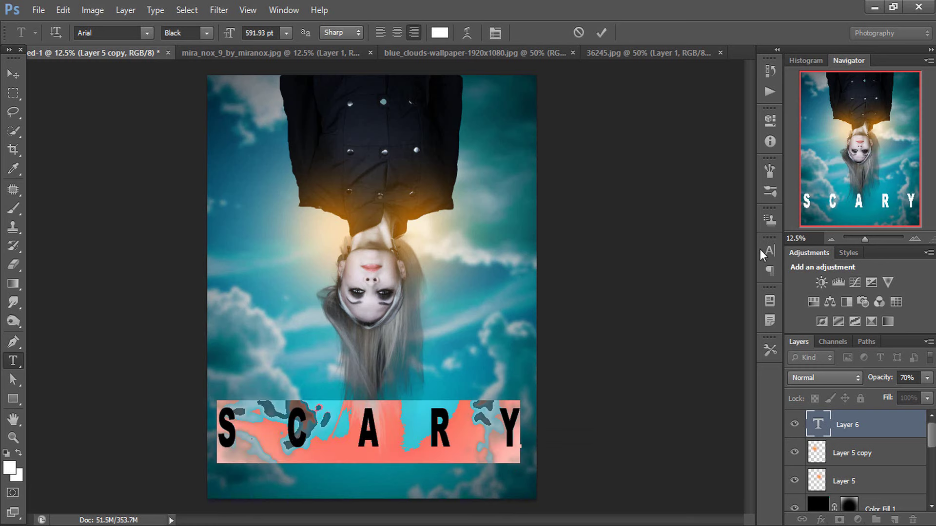
click(762, 251)
drag(696, 299, 684, 300)
click(730, 240)
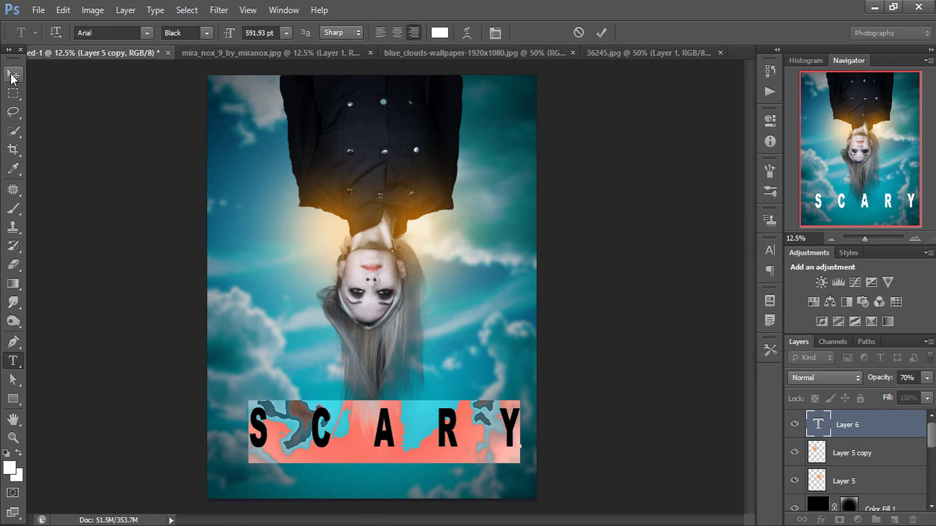
Shift SCARY slightly left, squash it vertically and widen it toward the left edge
click(13, 74)
drag(321, 257, 315, 257)
key(ctrl+t)
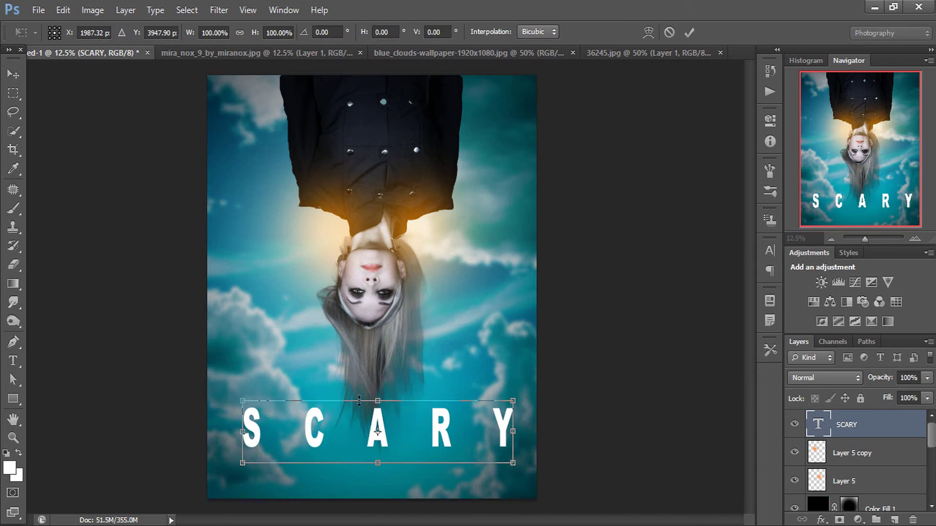
drag(378, 405, 378, 408)
drag(242, 408, 227, 406)
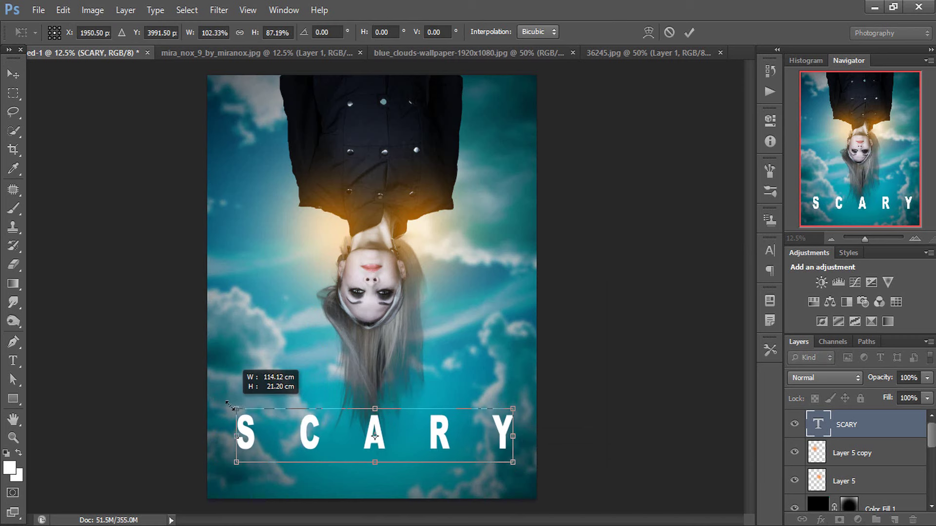
key(Return)
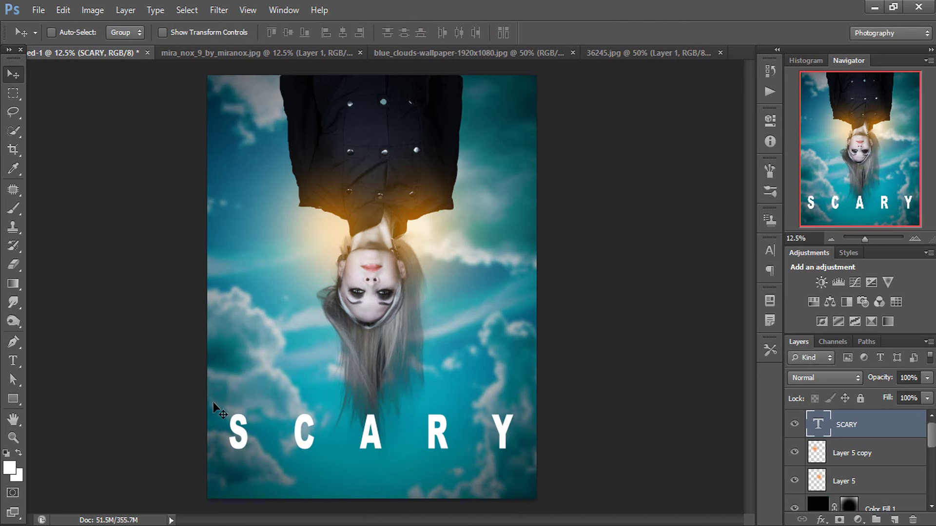
click(12, 361)
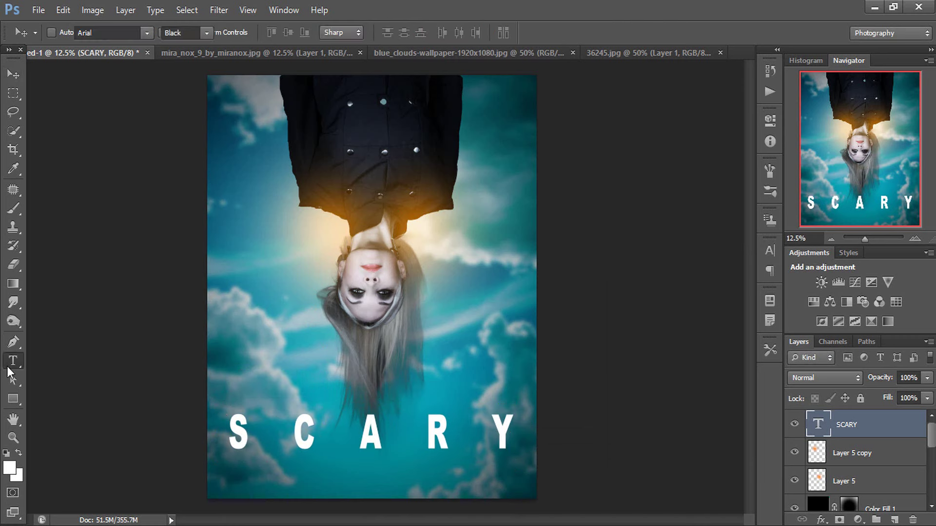
Add the COVER DESIGN text, widen it, and place it just below SCARY
click(285, 291)
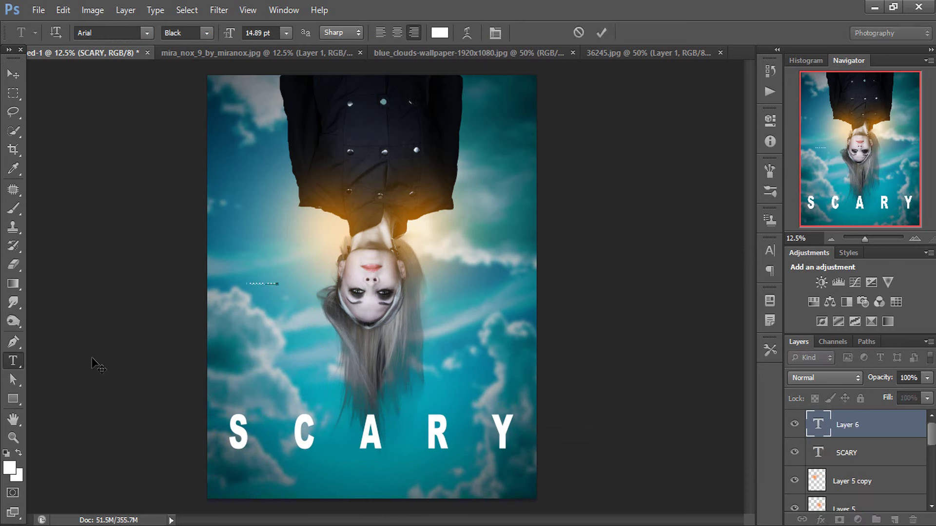
drag(278, 285, 378, 303)
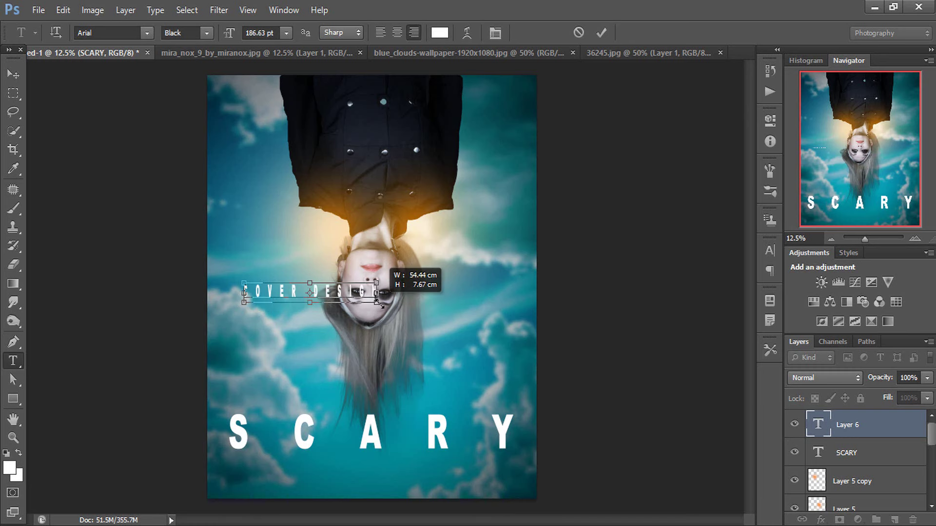
drag(378, 303, 422, 298)
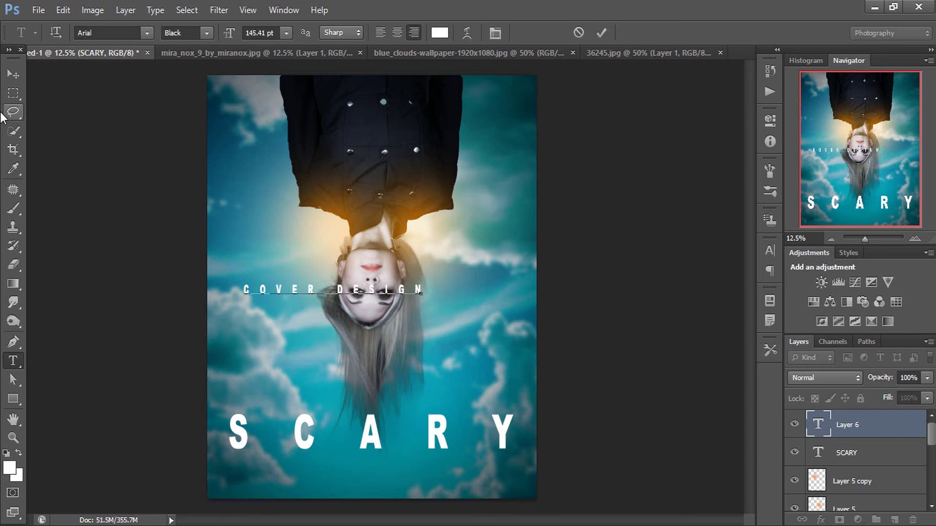
click(13, 73)
mouse_move(268, 202)
mouse_down()
mouse_move(321, 387)
mouse_move(304, 379)
mouse_up()
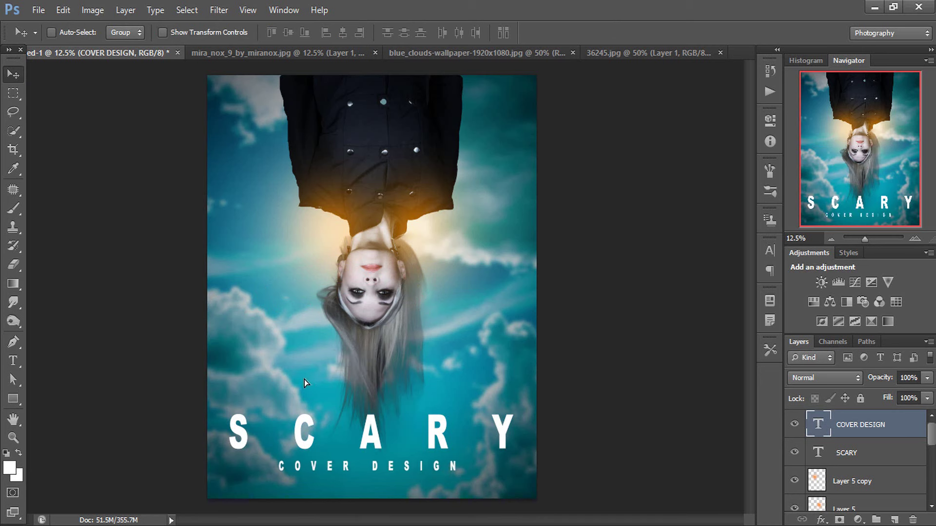
key(Down)
key(Down)
key(Down)
Adjust the height of COVER DESIGN, squash SCARY slightly, then select the COVER DESIGN layer
key(ctrl+t)
drag(366, 481, 366, 473)
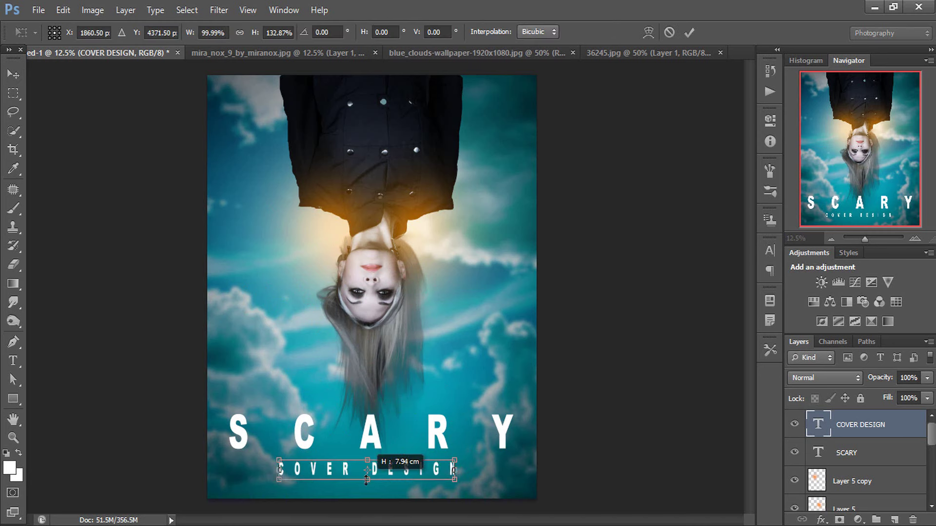
key(Return)
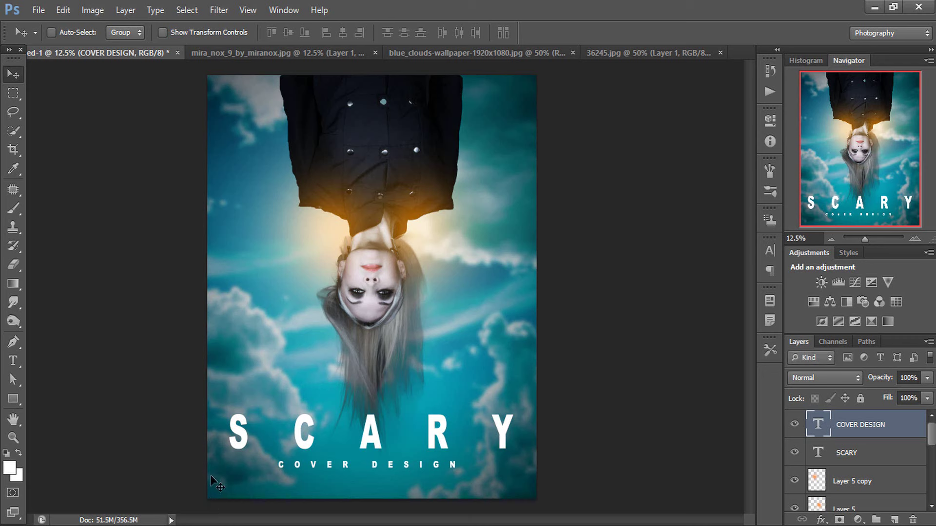
click(849, 464)
key(ctrl+t)
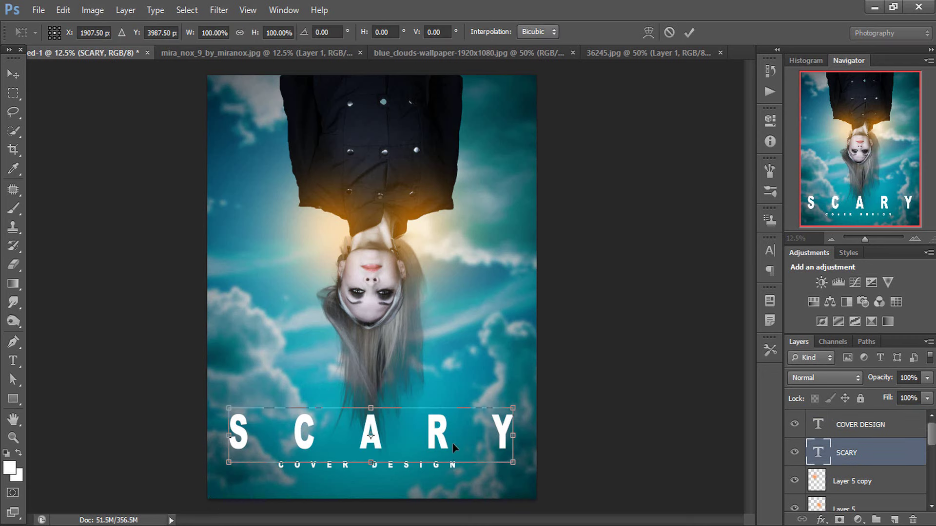
drag(373, 406, 373, 411)
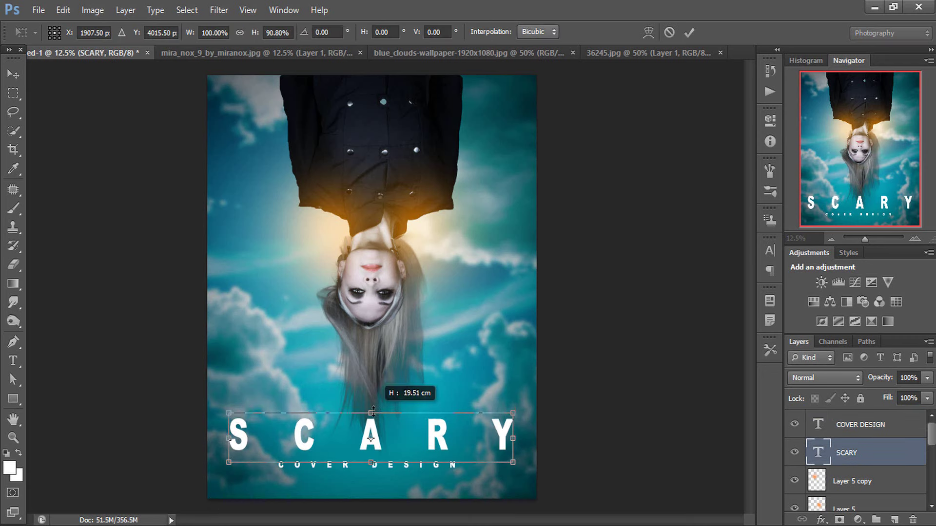
key(Return)
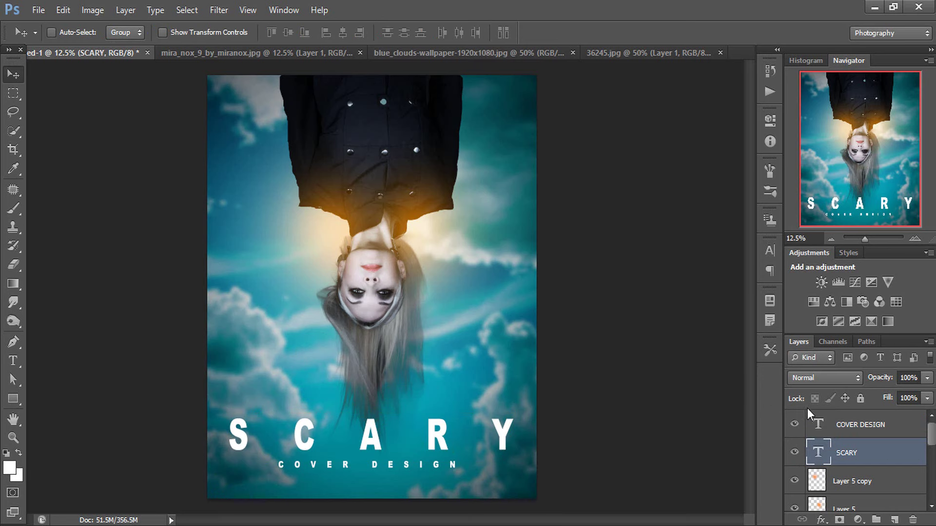
click(870, 429)
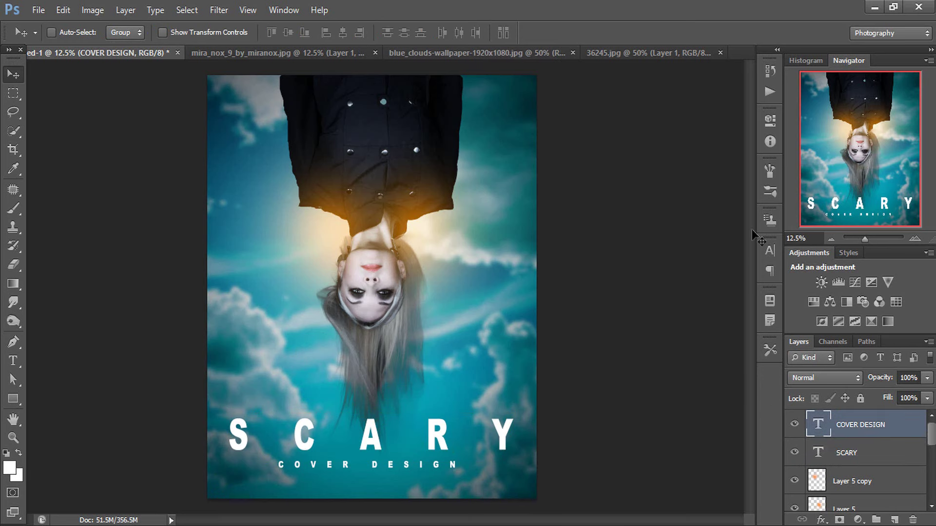
Bring the skull from 36245.jpg into the poster, tilt it, and place it at the left edge
click(633, 54)
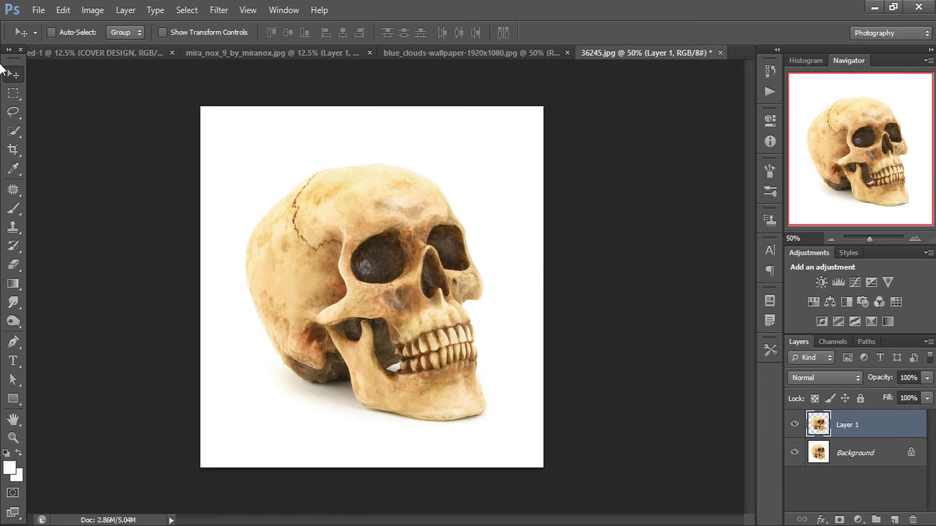
mouse_move(281, 191)
mouse_down()
mouse_move(236, 209)
mouse_move(239, 252)
mouse_move(276, 319)
mouse_up()
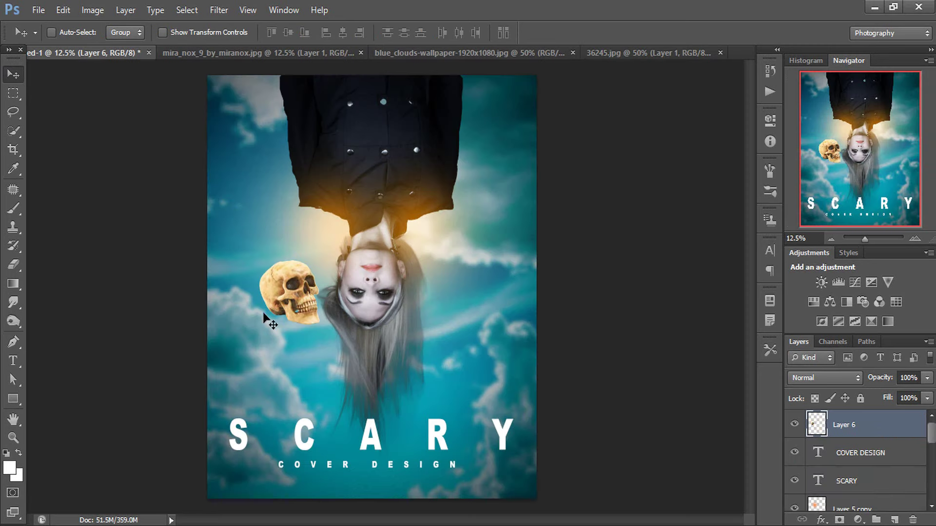
key(ctrl+t)
drag(238, 197, 181, 263)
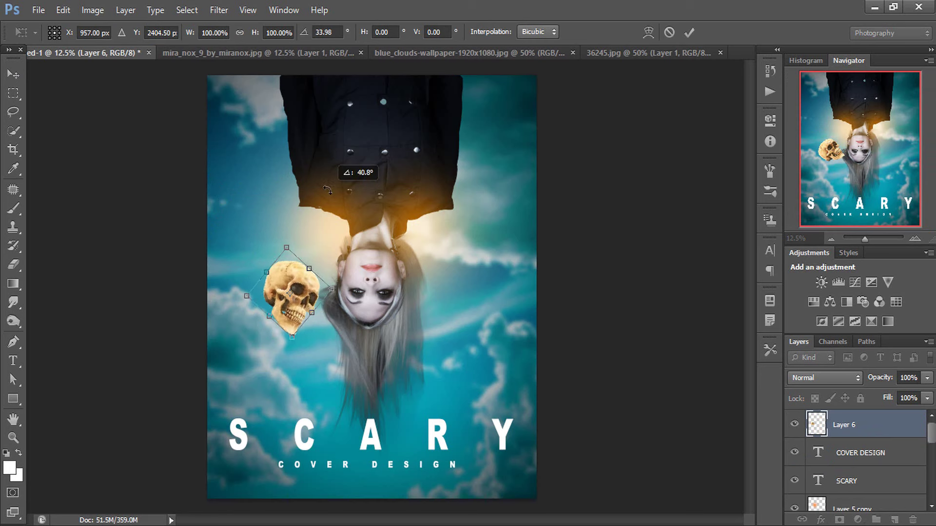
drag(274, 298, 220, 330)
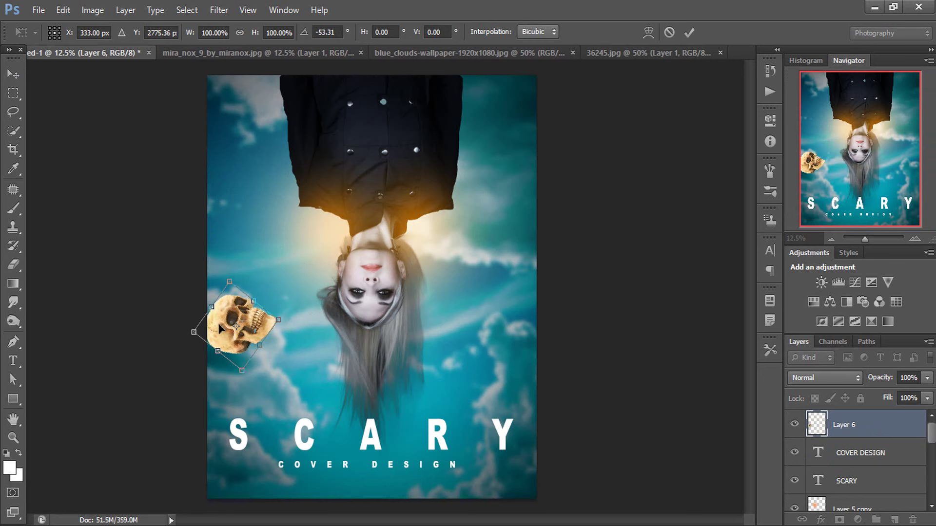
drag(233, 237, 229, 244)
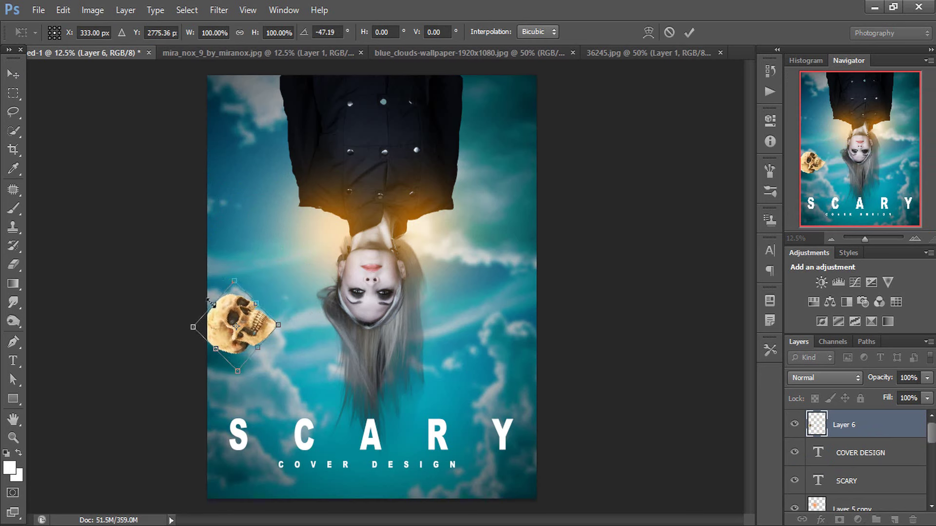
key(Return)
drag(229, 324, 218, 328)
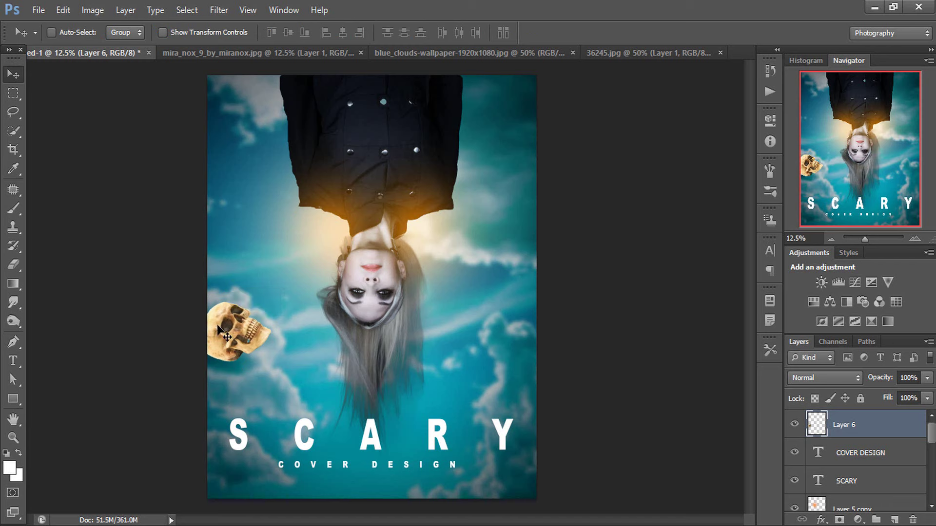
key(ctrl+u)
Darken the skull to lightness -21 and apply a 158-pixel Motion Blur
drag(736, 390, 722, 391)
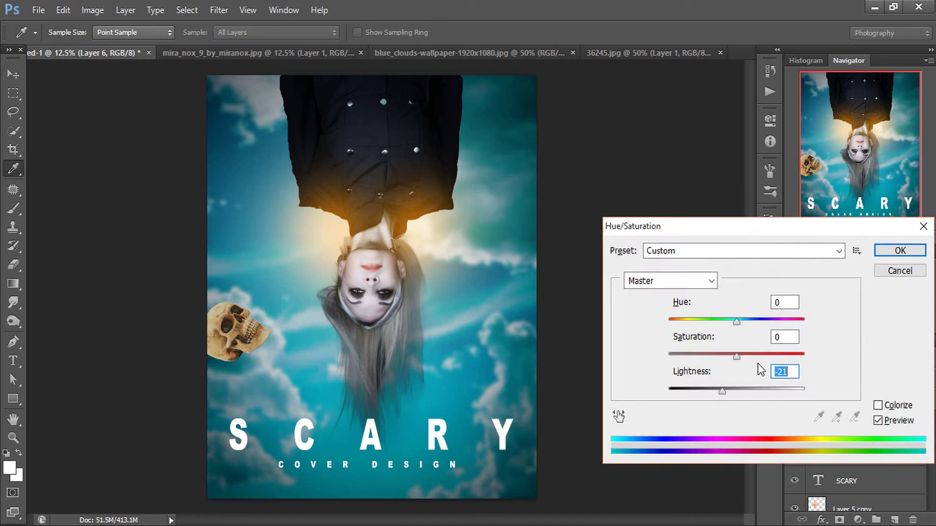
key(Return)
key(v)
click(219, 9)
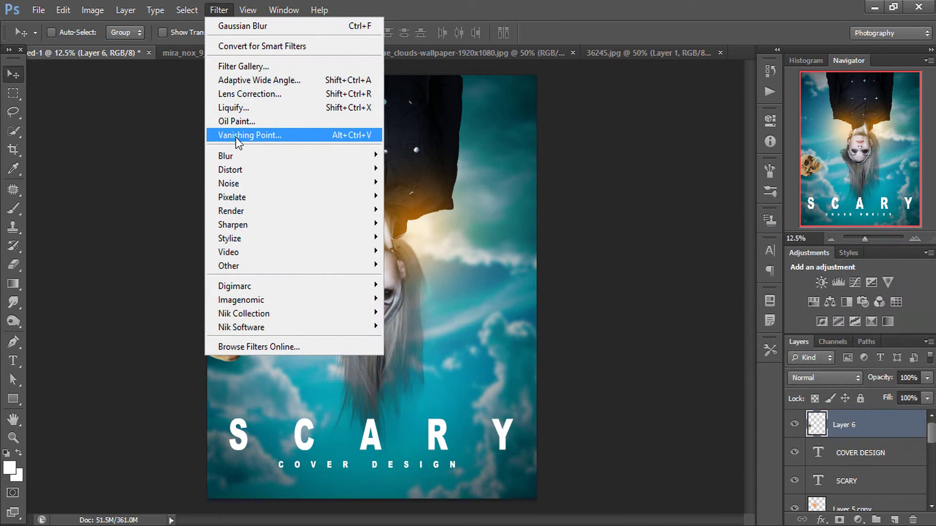
mouse_move(225, 156)
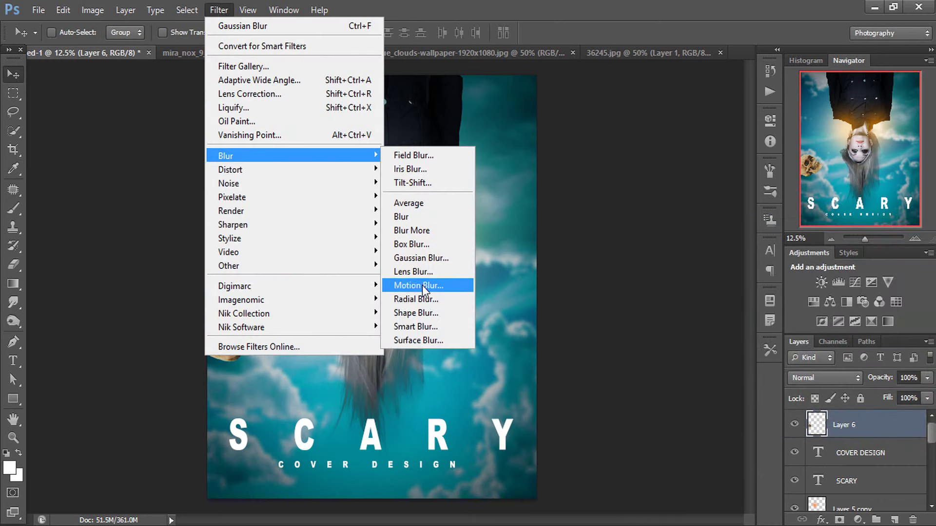
click(418, 285)
click(630, 405)
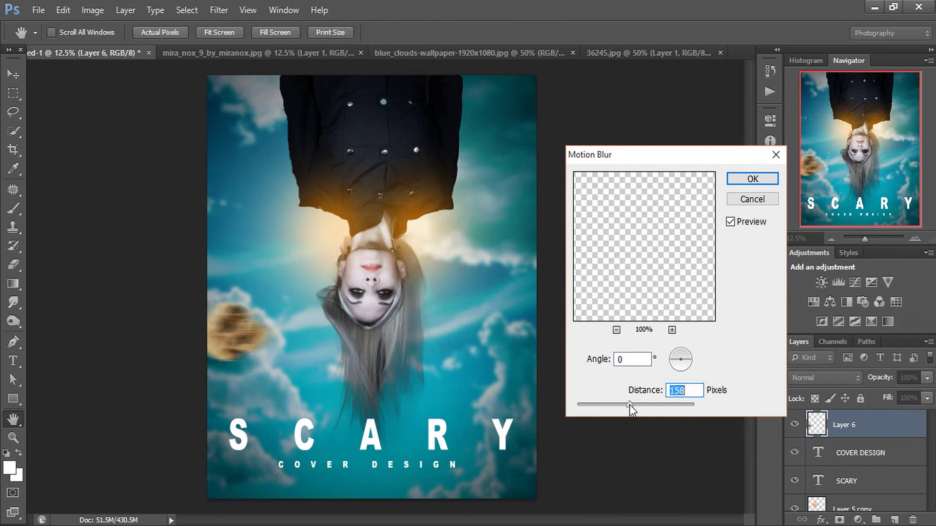
click(752, 180)
Shrink the blurred skull slightly and duplicate its layer
key(ctrl+t)
drag(281, 299, 270, 306)
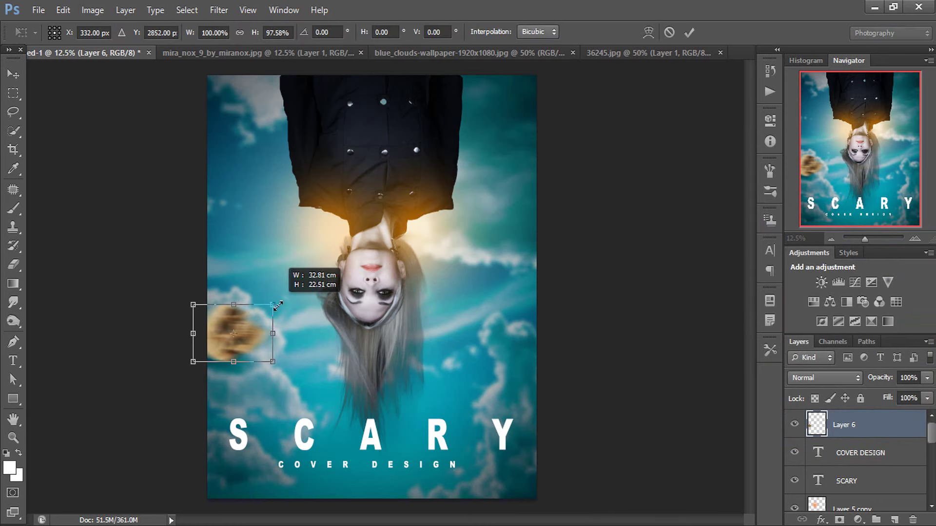
key(Return)
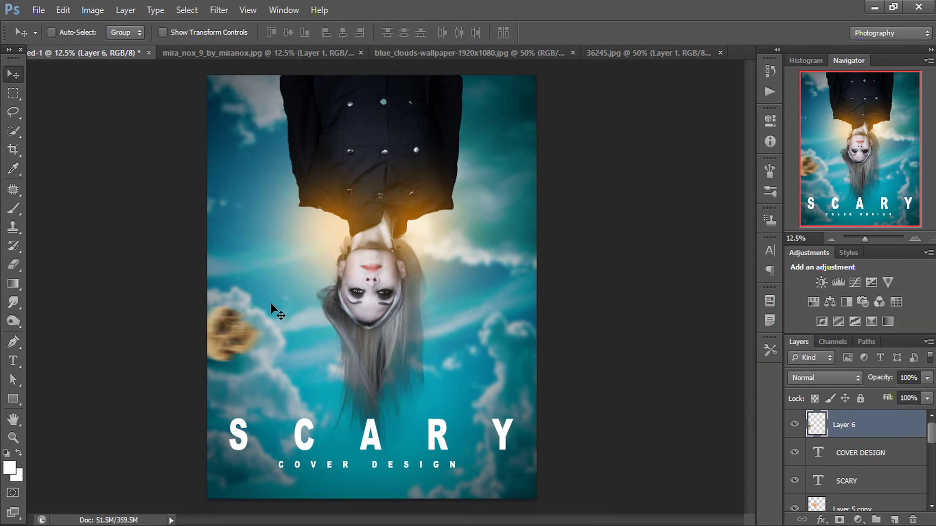
key(ctrl+j)
Rotate the skull copy and place it, smaller, on the poster's right side
key(ctrl+t)
drag(205, 235, 122, 266)
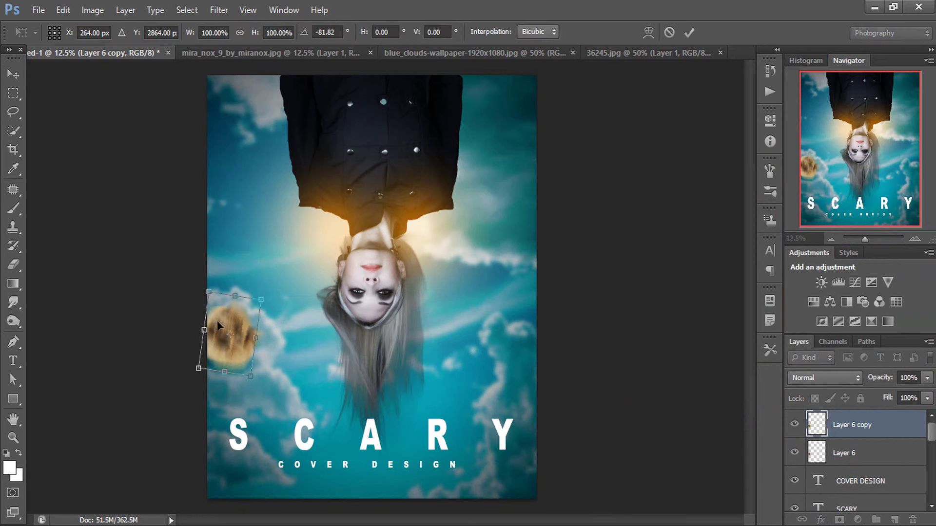
drag(217, 321, 494, 279)
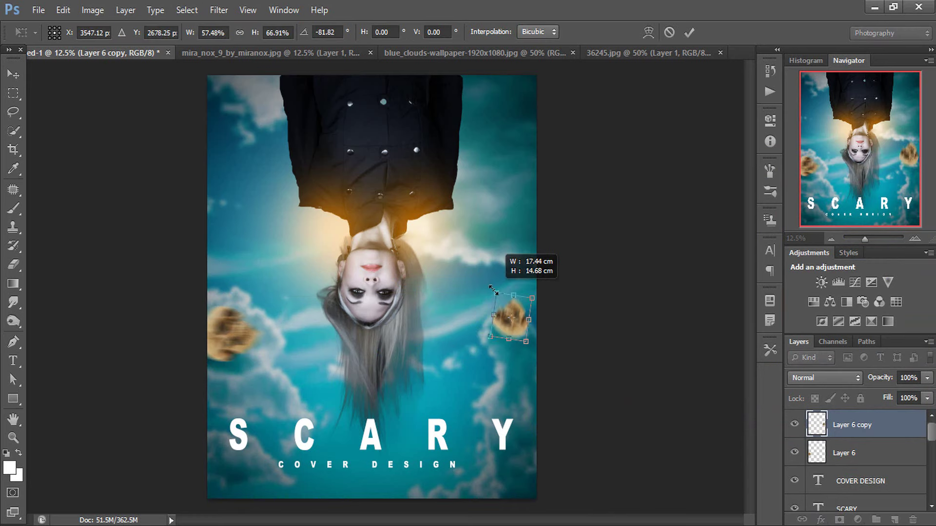
mouse_move(389, 229)
mouse_down()
mouse_move(417, 442)
mouse_move(489, 256)
mouse_up()
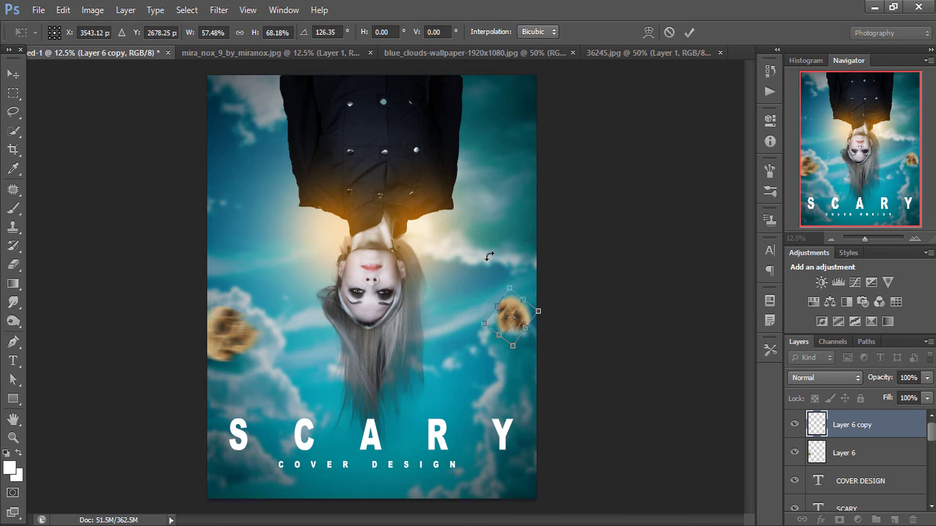
drag(502, 330, 505, 344)
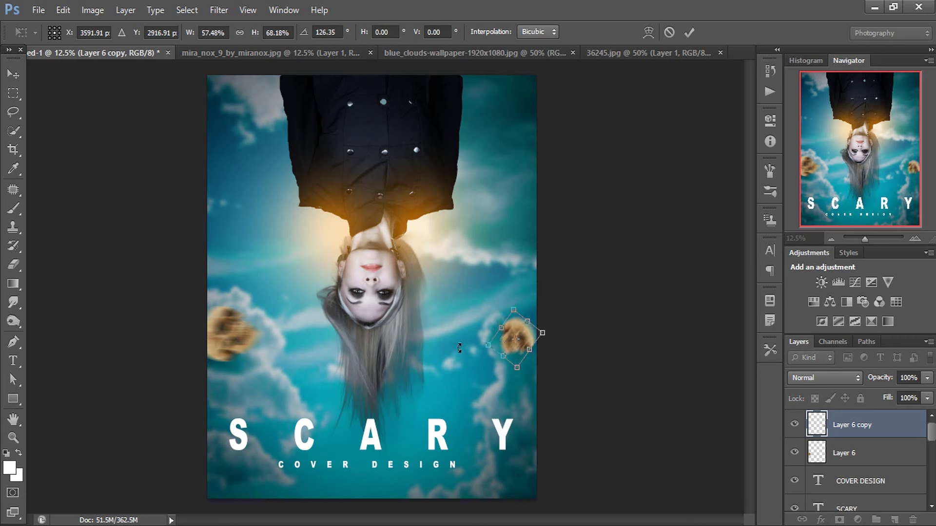
key(Return)
Duplicate the skull again and place a small rotated copy up-left near the hair
key(ctrl+j)
key(ctrl+t)
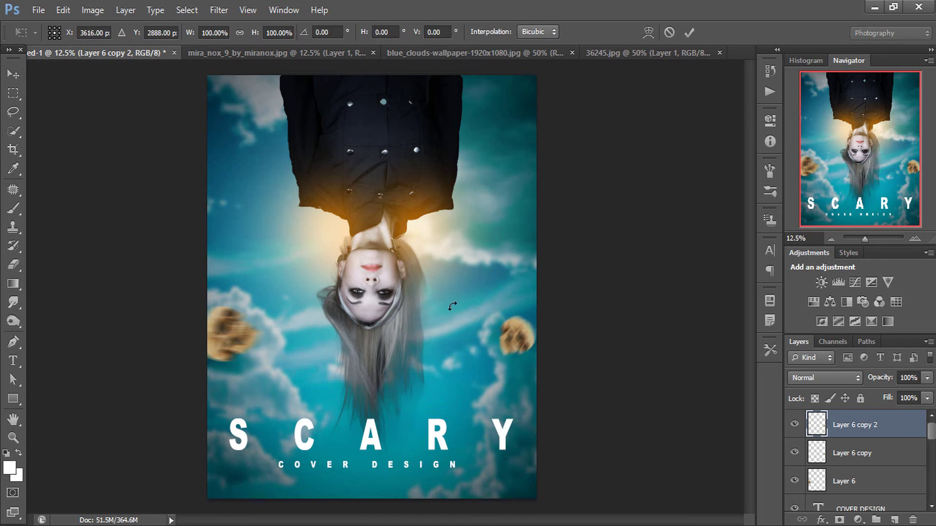
mouse_move(450, 307)
mouse_down()
mouse_move(401, 370)
mouse_move(472, 375)
mouse_up()
mouse_move(502, 316)
mouse_down()
mouse_move(482, 246)
mouse_move(497, 254)
mouse_move(467, 267)
mouse_move(302, 405)
mouse_move(187, 276)
mouse_up()
key(Return)
key(ctrl+t)
key(Return)
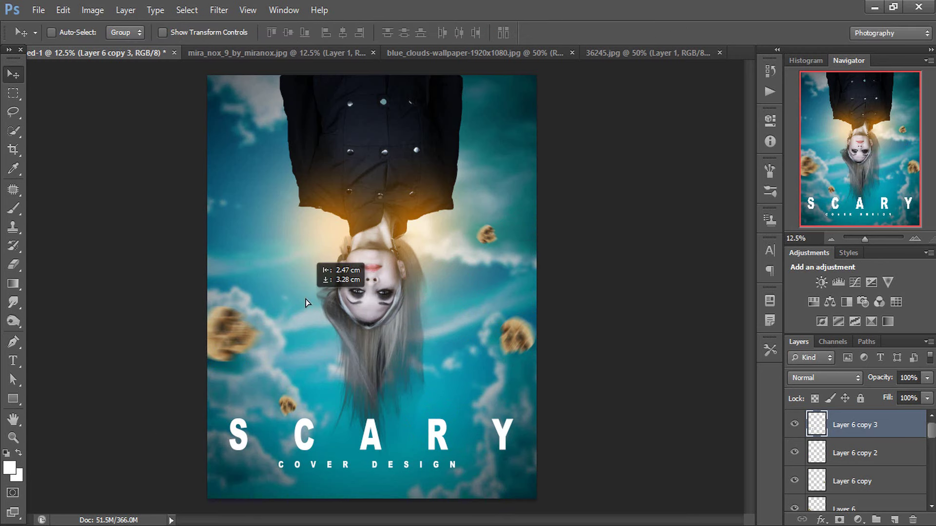
Reposition a skull copy in the upper left, enlarging then shrinking it
drag(344, 361, 307, 161)
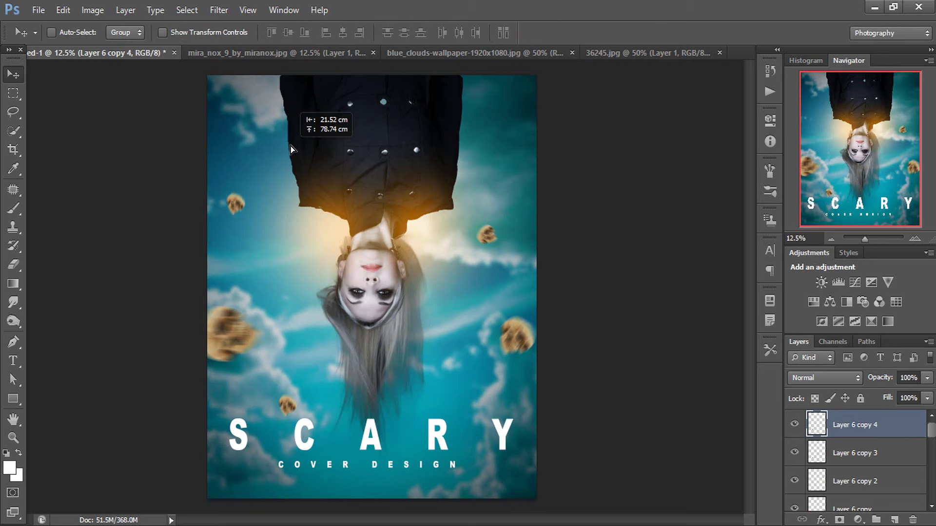
key(ctrl+t)
drag(265, 222, 292, 246)
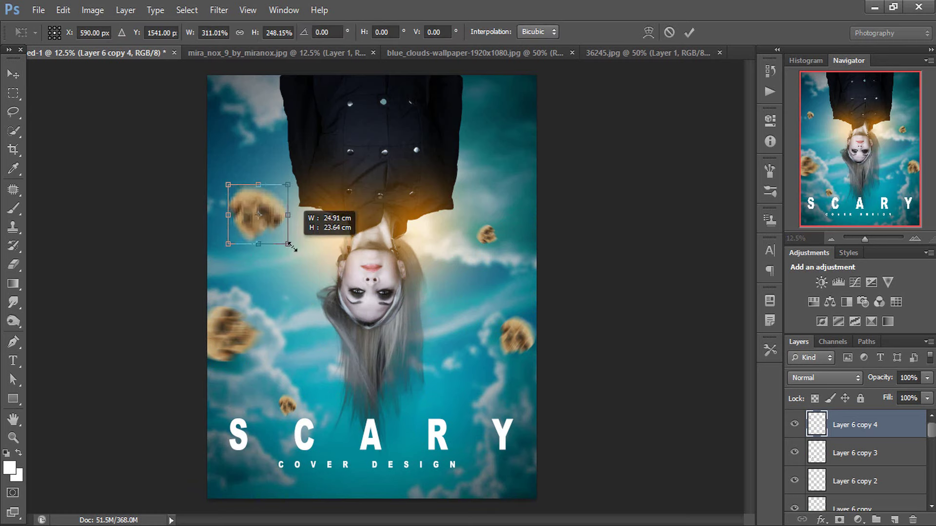
key(Return)
mouse_move(238, 113)
mouse_down()
mouse_move(237, 141)
mouse_move(186, 307)
mouse_up()
key(ctrl+t)
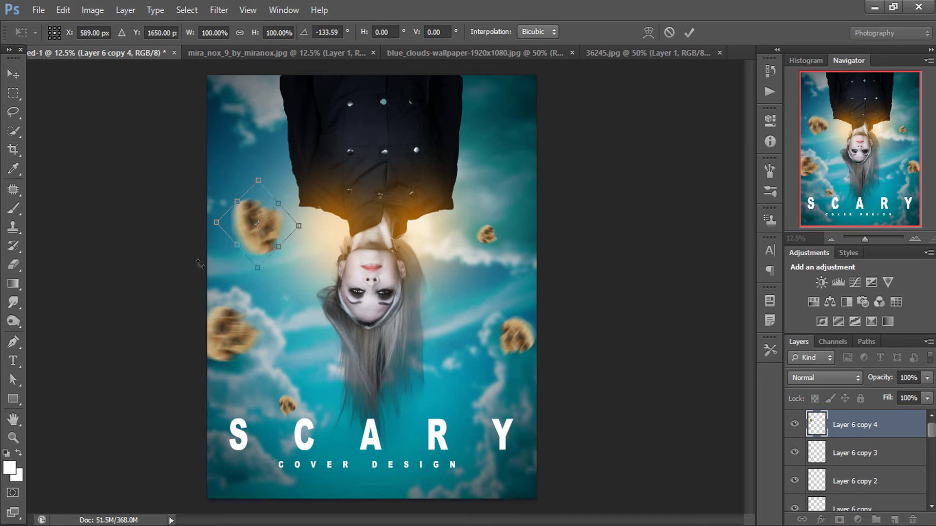
drag(258, 181, 259, 232)
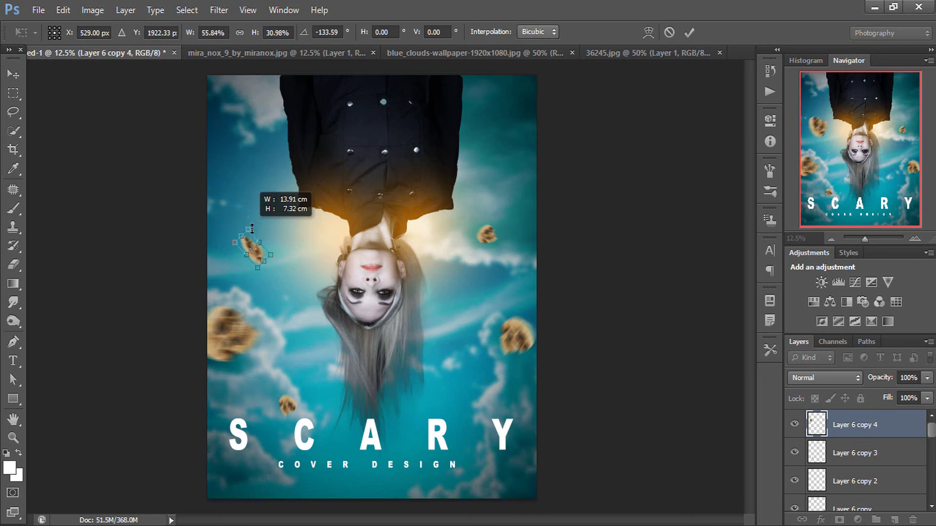
key(Return)
Move the small upper-left skull copy higher and fine-tune its transform
drag(236, 199, 230, 133)
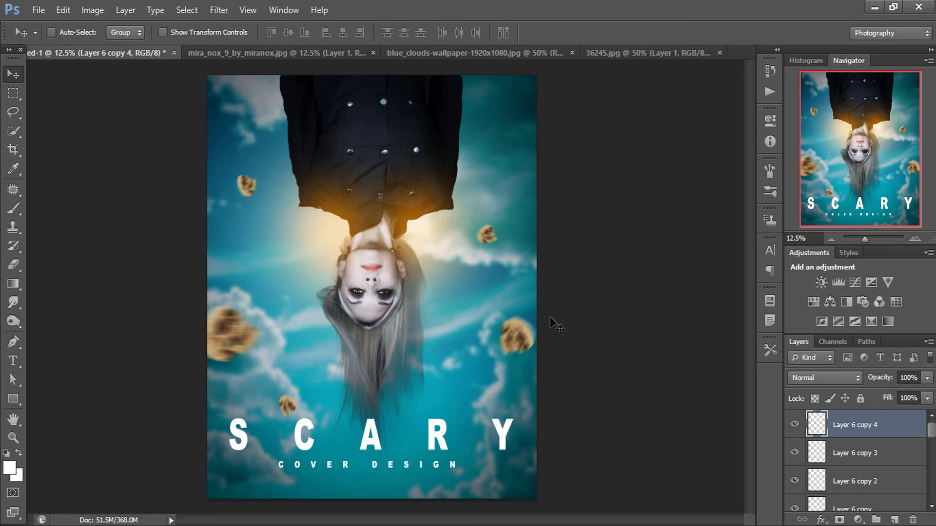
key(ctrl+t)
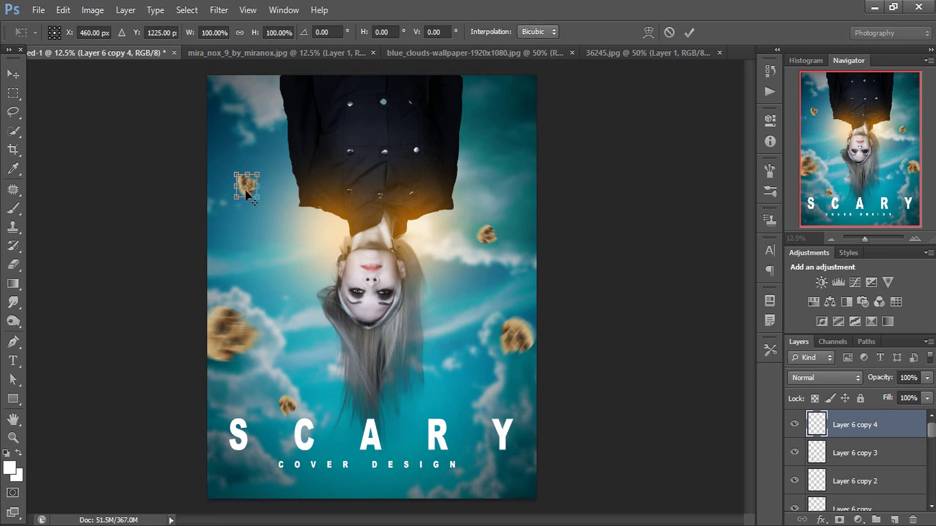
drag(237, 189, 239, 183)
key(Return)
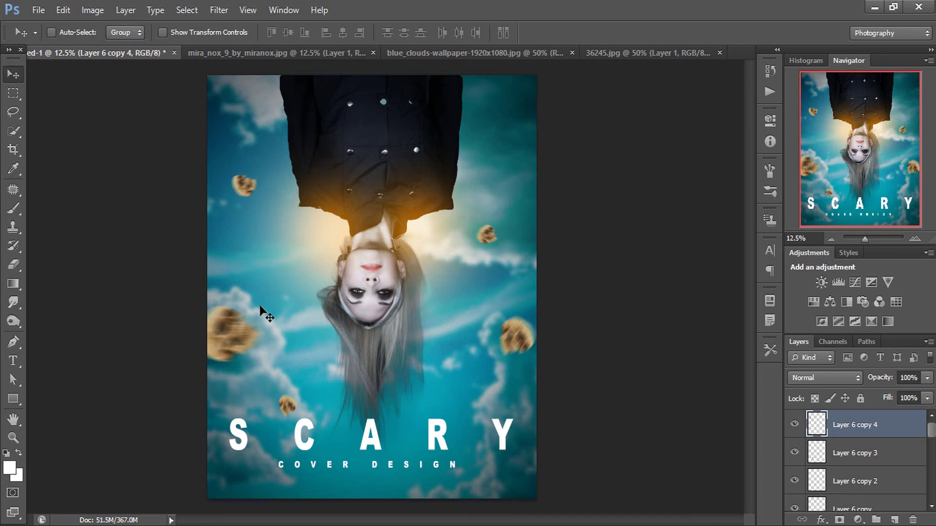
Place another skull copy, rotated, near the bottom right beside COVER DESIGN
key(ctrl+t)
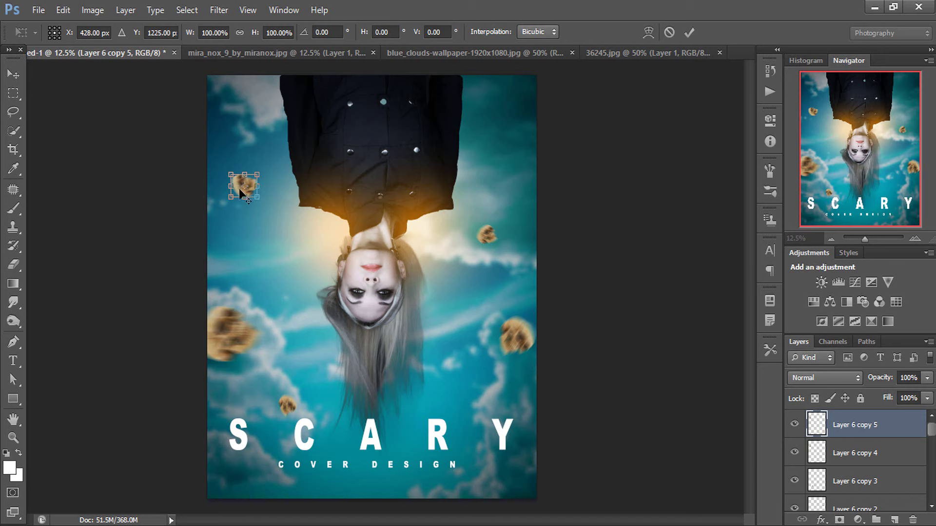
drag(238, 189, 324, 283)
key(ctrl+z)
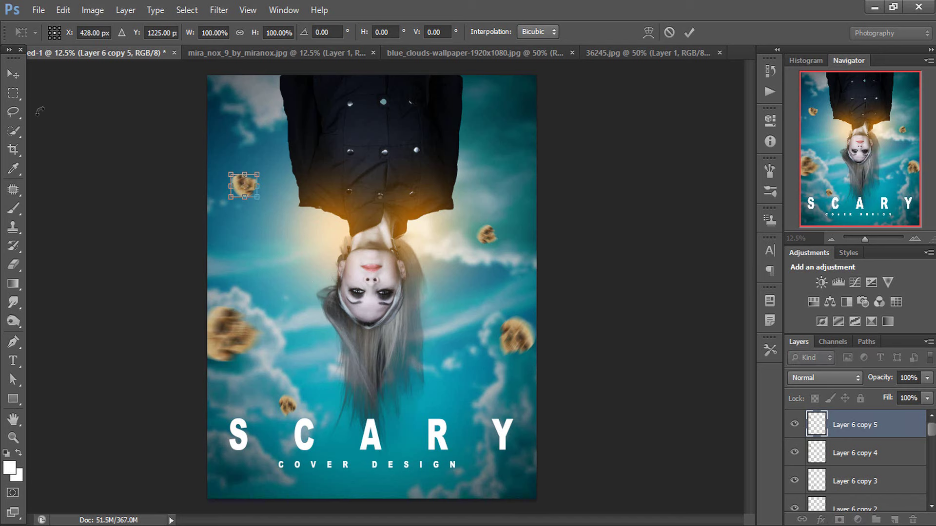
key(Return)
mouse_move(211, 152)
mouse_down()
mouse_move(395, 334)
mouse_move(453, 436)
mouse_up()
key(ctrl+t)
drag(388, 411, 355, 372)
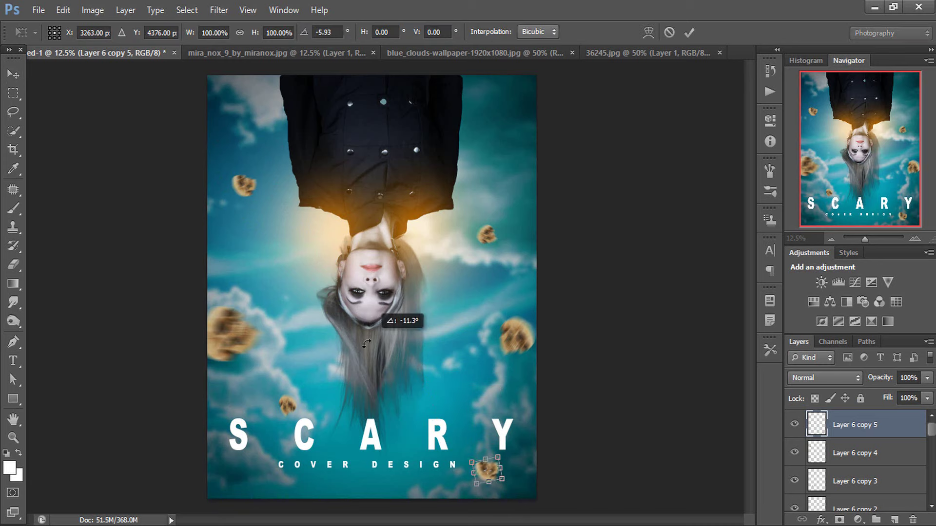
key(Return)
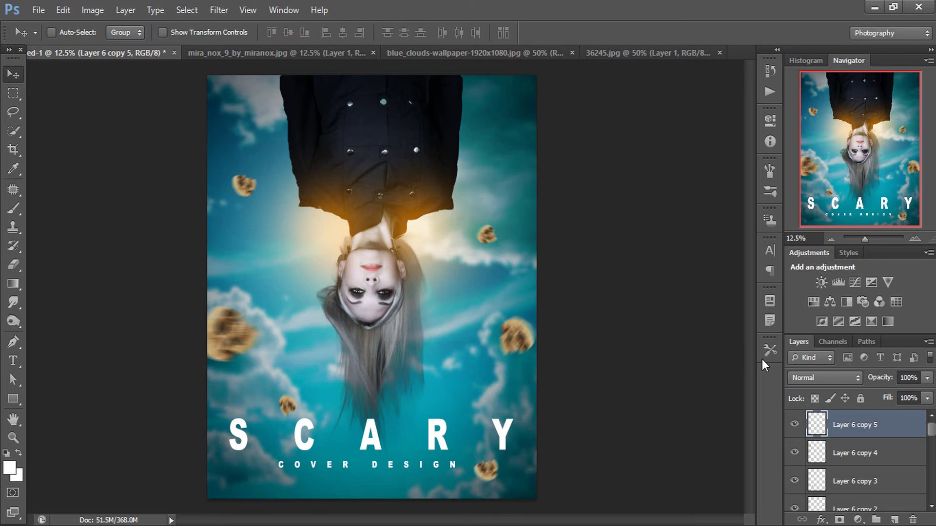
Add a Photo Filter adjustment layer with Warming Filter (85) at 25% density
click(858, 520)
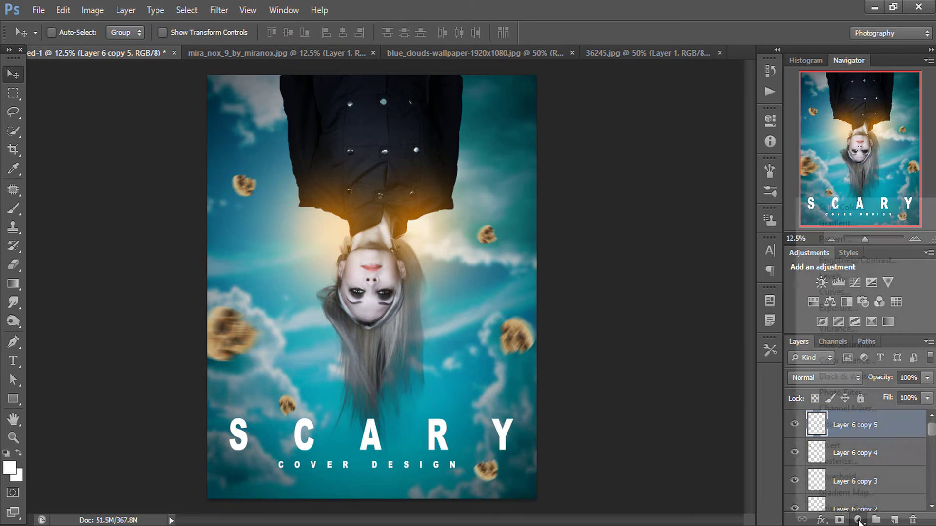
click(829, 394)
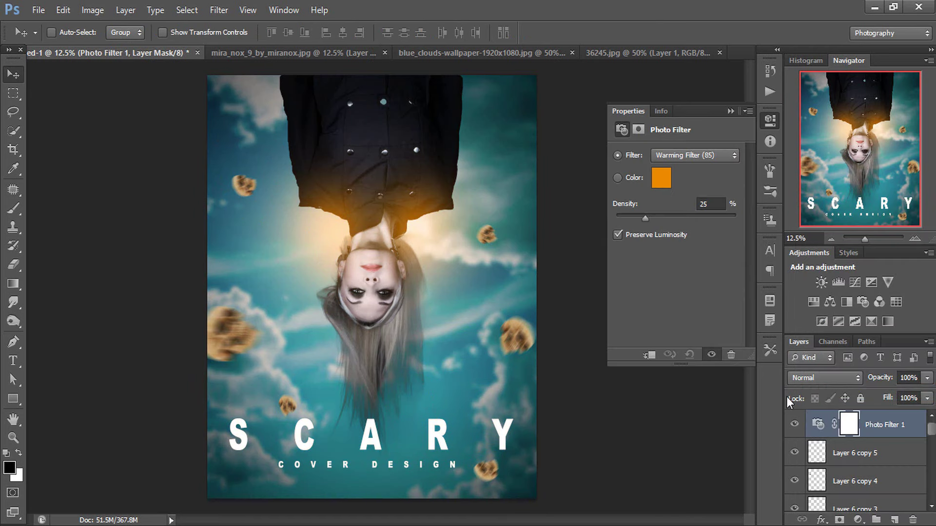
click(730, 111)
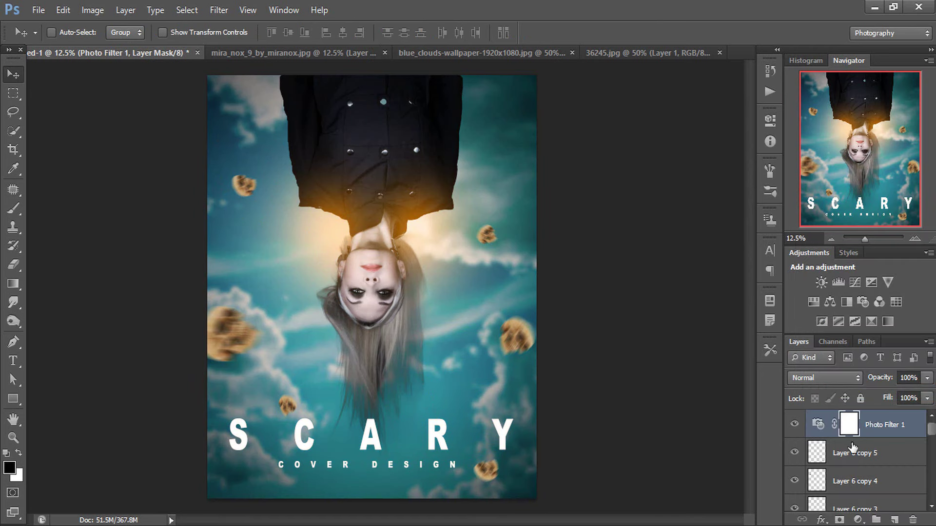
scroll(893, 501, down, 2)
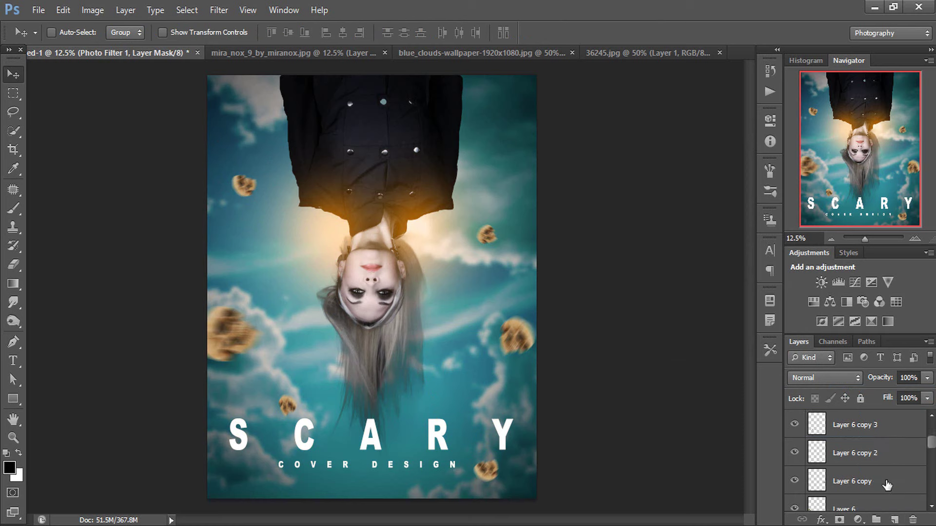
scroll(893, 501, down, 2)
scroll(882, 493, down, 1)
click(868, 483)
Add a new Layer 7 and set the foreground colour to black (000000)
click(893, 520)
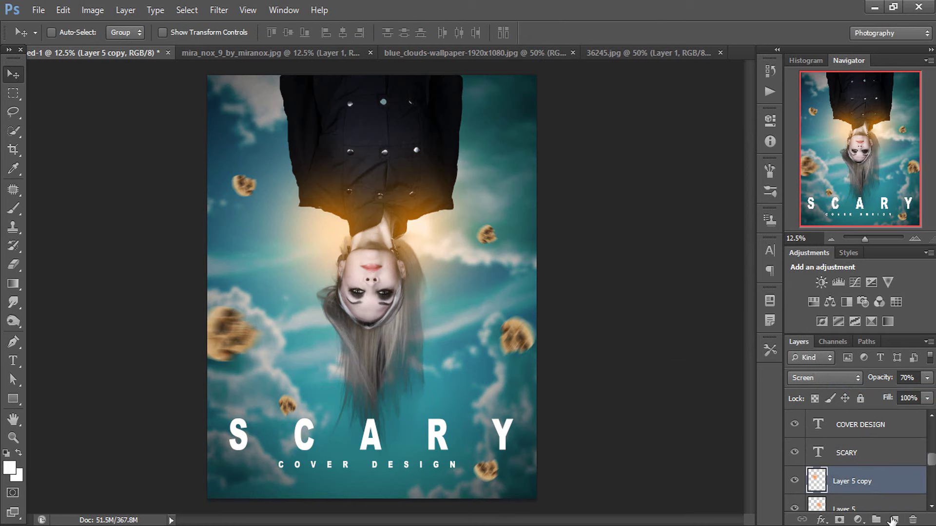
click(14, 208)
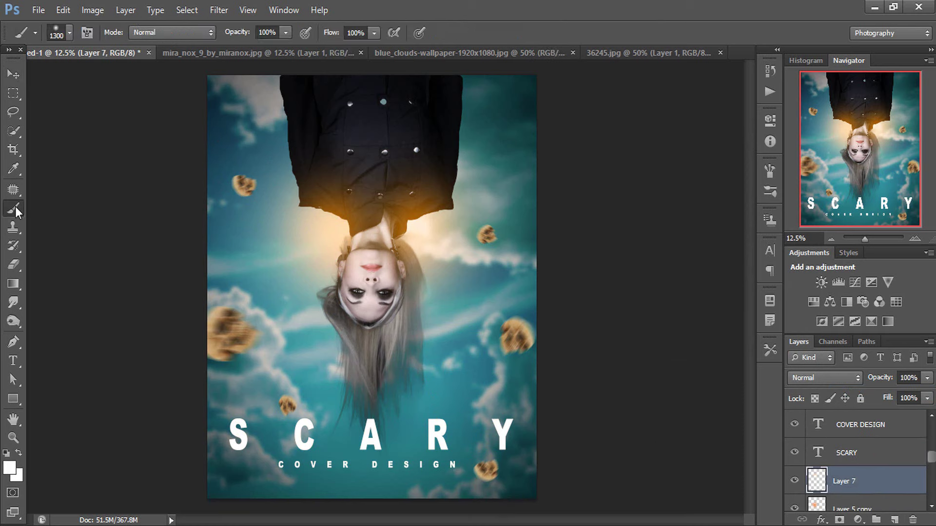
click(10, 468)
double_click(806, 496)
text(000000)
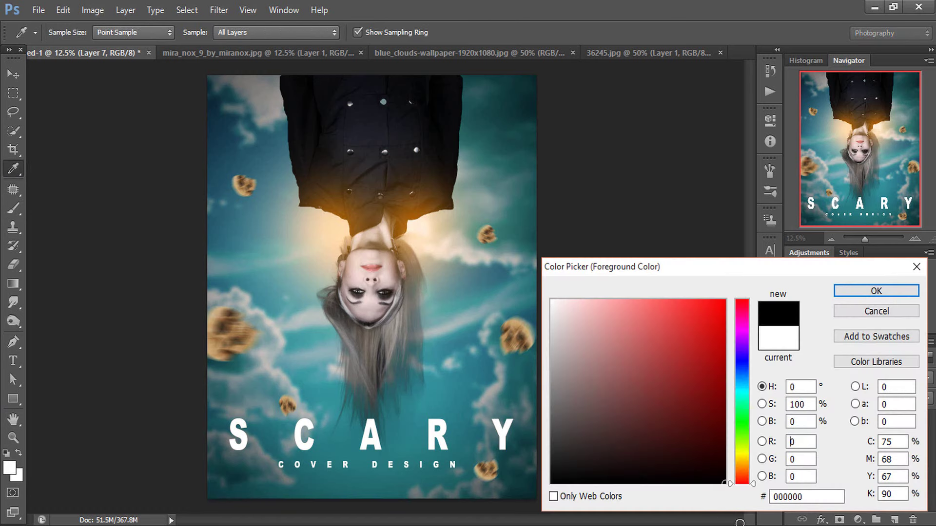
click(876, 291)
Fade black gradients in from the poster's bottom and top, then open Hue/Saturation for Layer 1
click(11, 284)
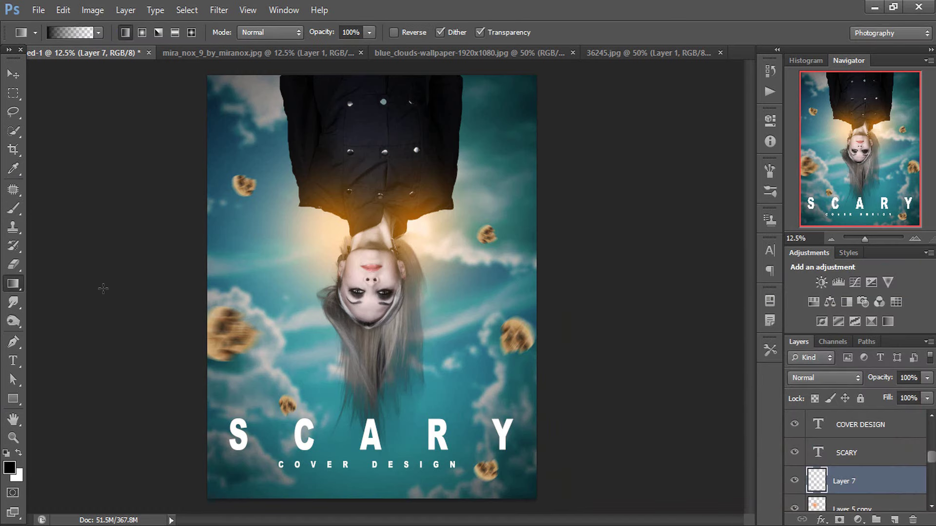
key(ctrl+minus)
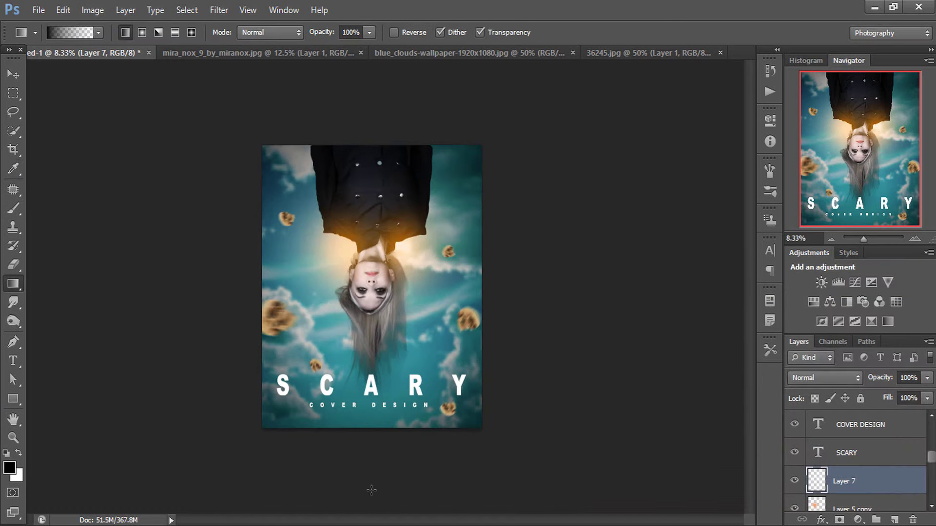
drag(370, 492, 338, 356)
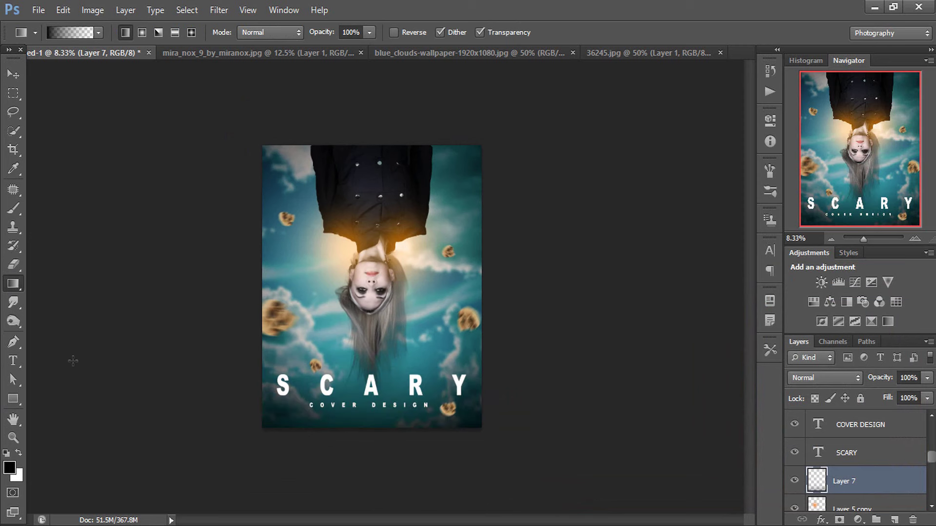
drag(369, 96, 369, 201)
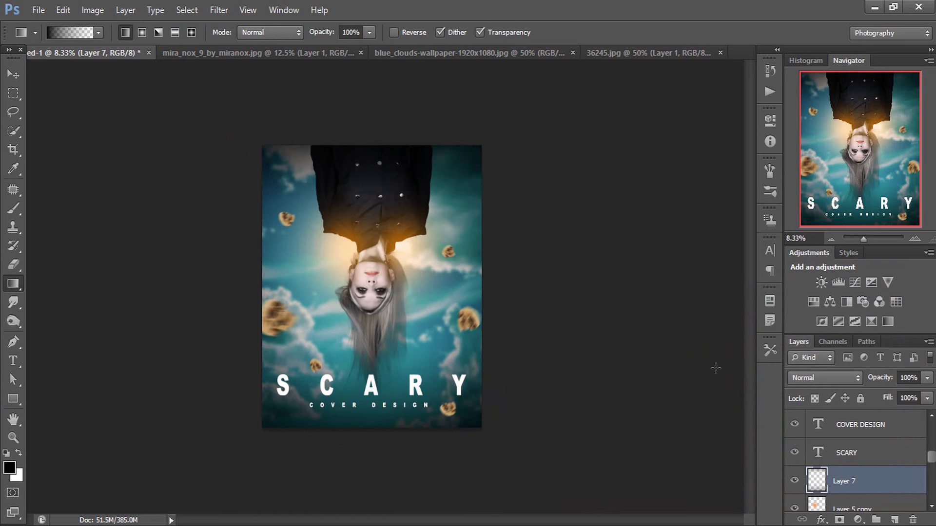
key(ctrl+plus)
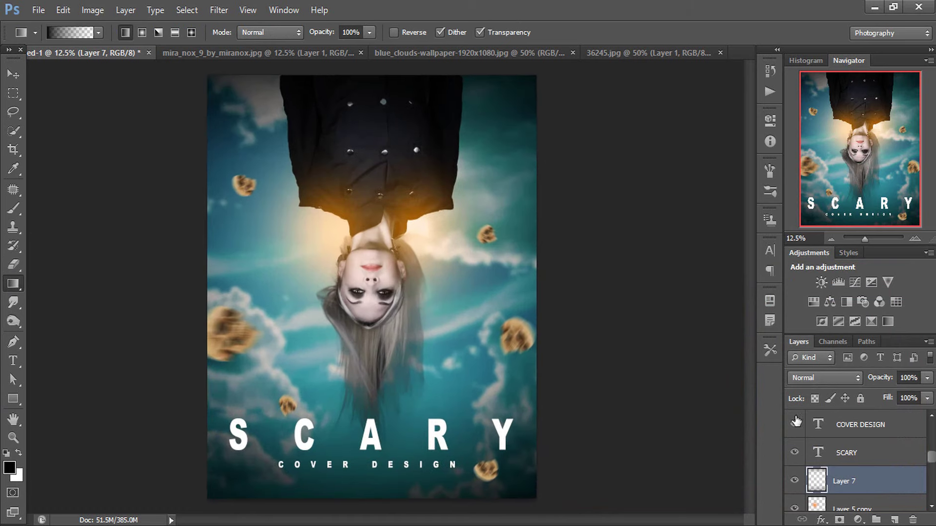
scroll(888, 439, up, 1)
scroll(889, 439, down, 1)
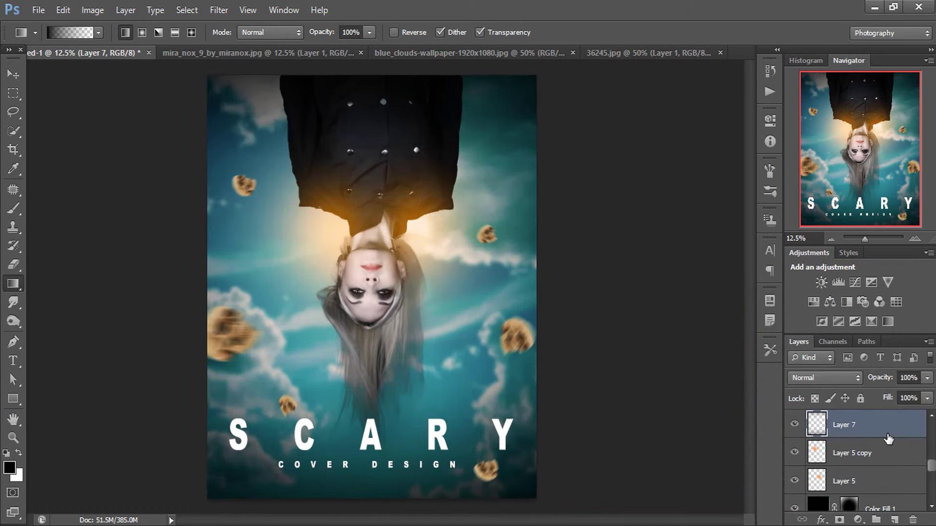
scroll(884, 441, down, 2)
scroll(867, 453, down, 2)
click(849, 458)
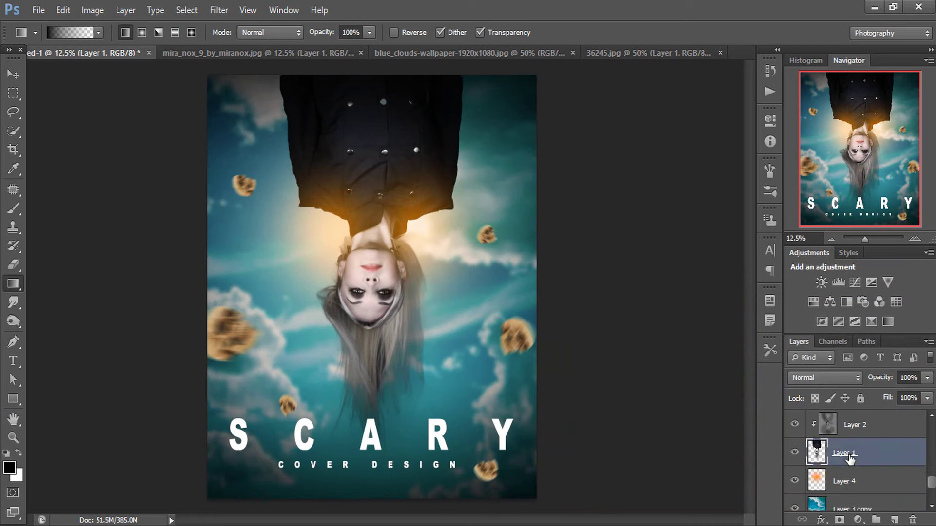
key(ctrl+u)
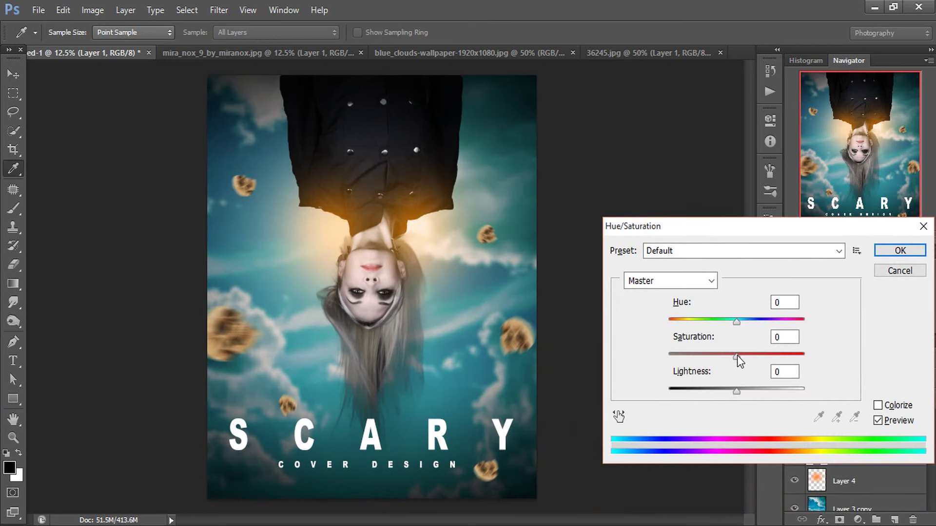
Raise Layer 1's saturation to about +23 and select the Photo Filter 1 layer
drag(737, 355, 767, 350)
drag(751, 350, 752, 354)
click(899, 250)
scroll(872, 439, up, 5)
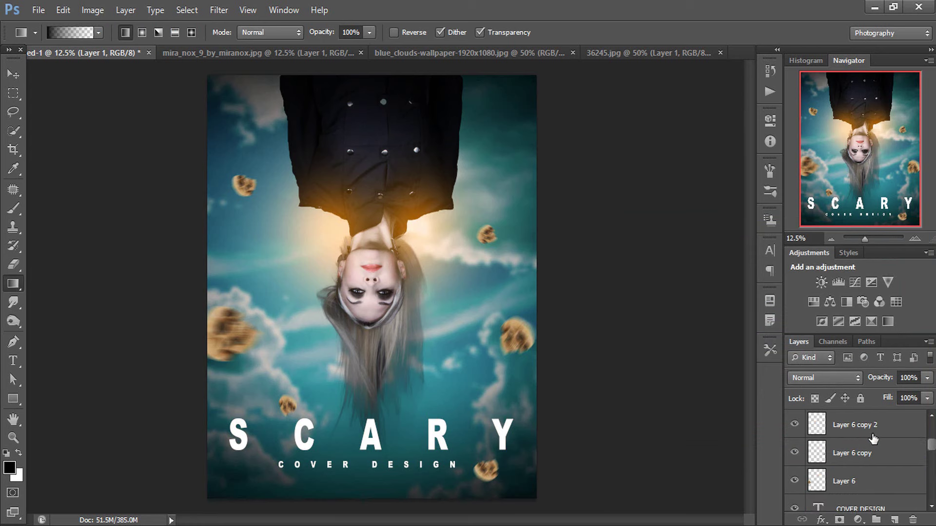
scroll(873, 438, up, 3)
click(883, 432)
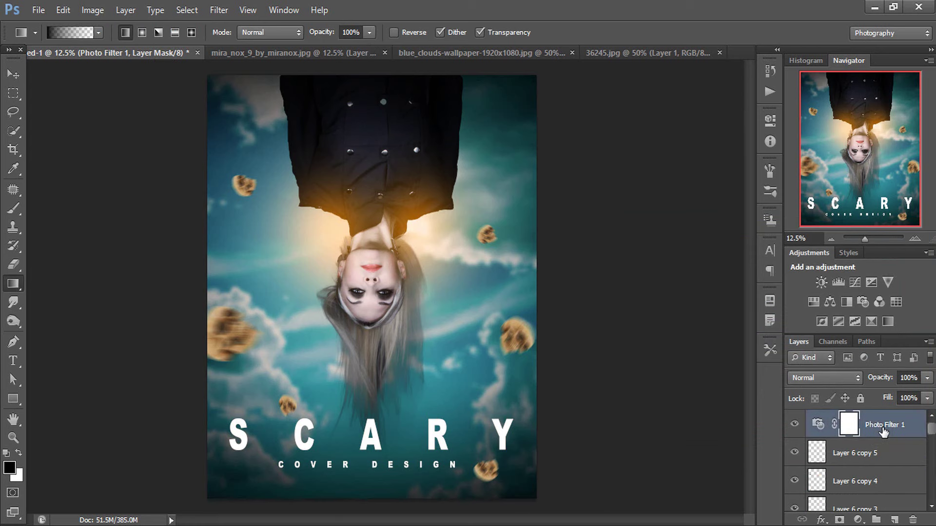
Stamp visible layers into Layer 8 and apply a Motion Blur at angle 0, distance 240
key(ctrl+shift+alt+e)
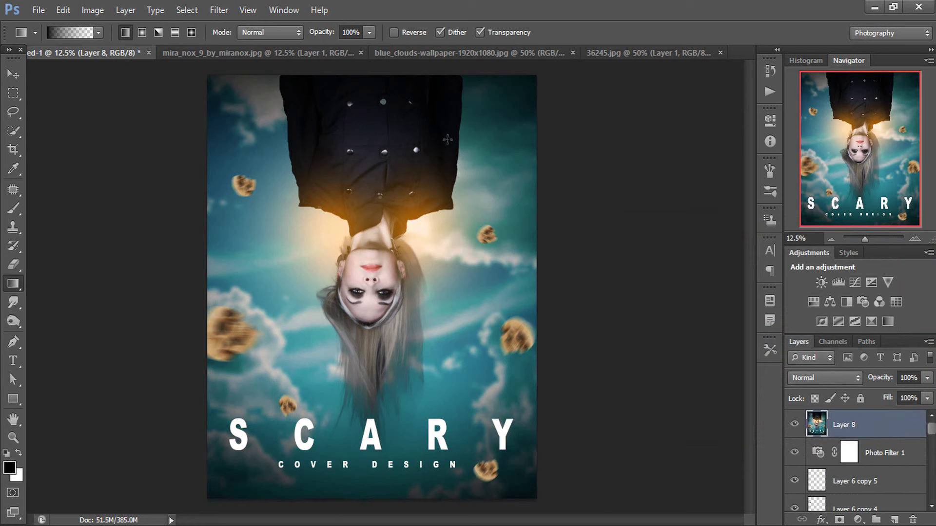
click(219, 9)
mouse_move(225, 156)
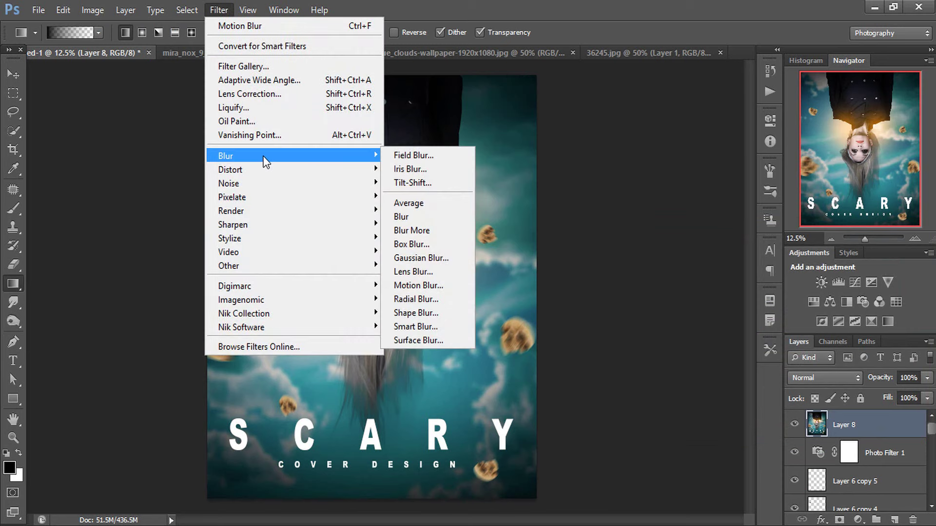
click(417, 287)
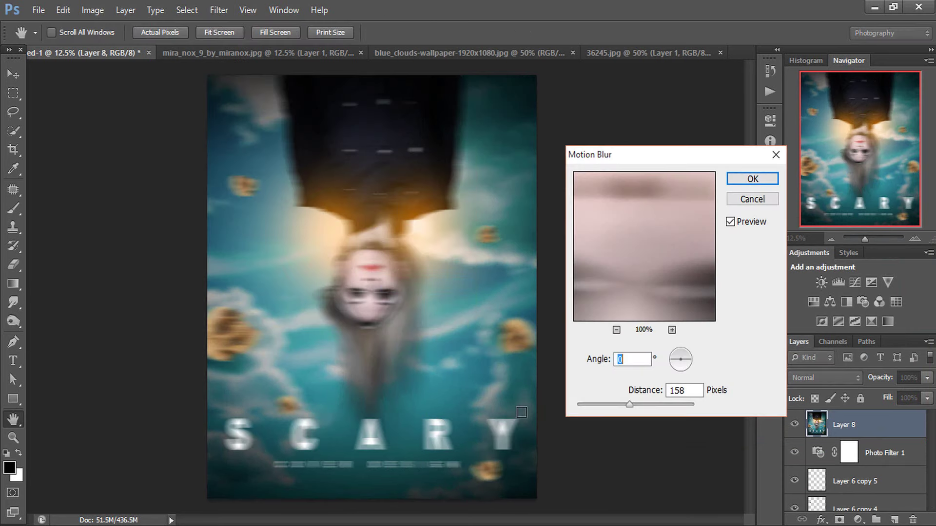
drag(641, 404, 645, 405)
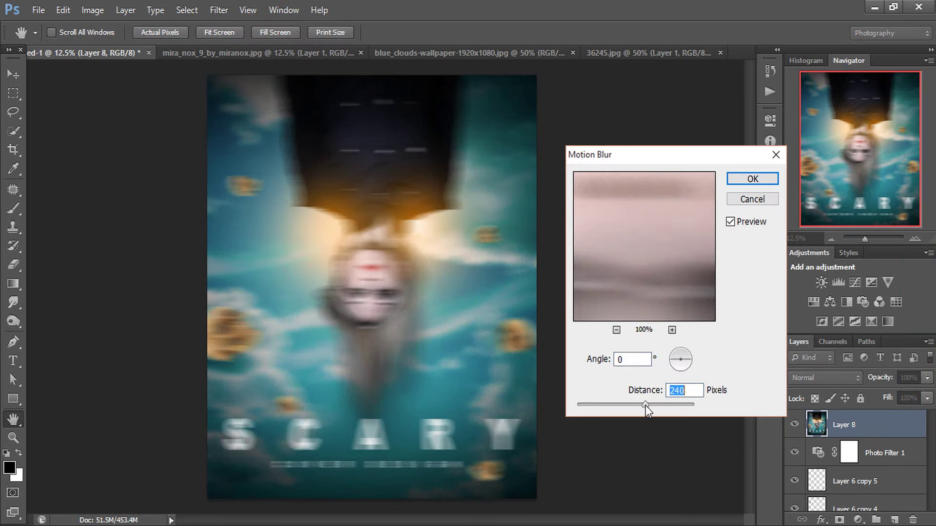
click(736, 187)
key(g)
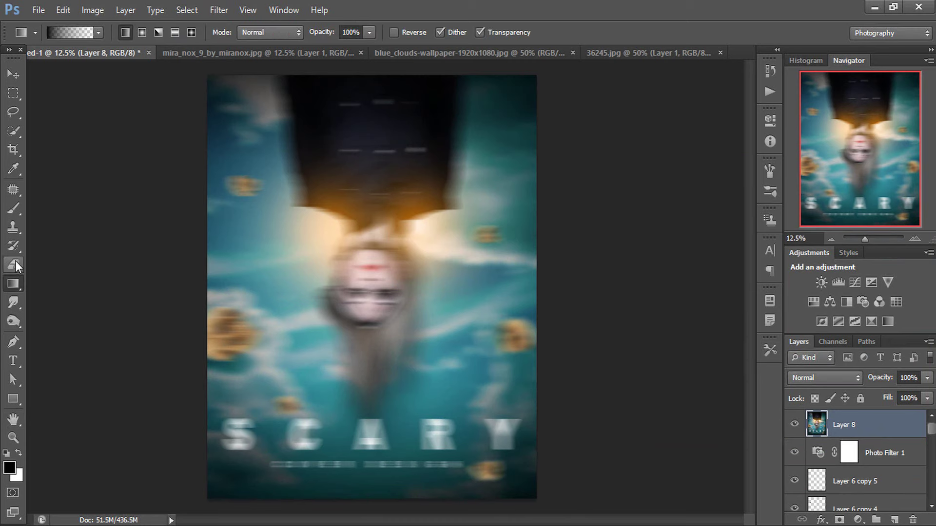
Erase the blur from the poster centre and SCARY title with a large Eraser
click(13, 265)
key(bracketright)
key(bracketright)
key(bracketright)
key(bracketright)
key(bracketright)
key(bracketright)
key(bracketright)
key(bracketright)
key(bracketright)
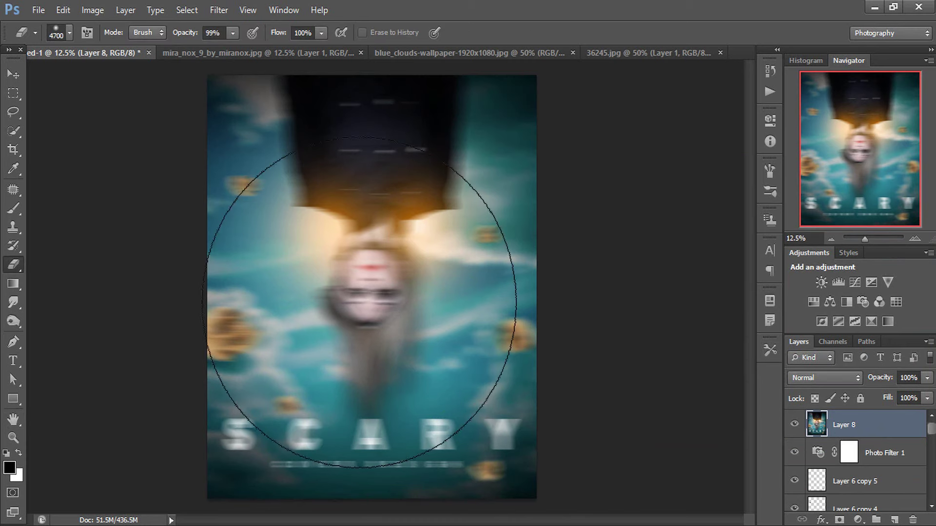
key(bracketright)
key(bracketright)
key(bracketright)
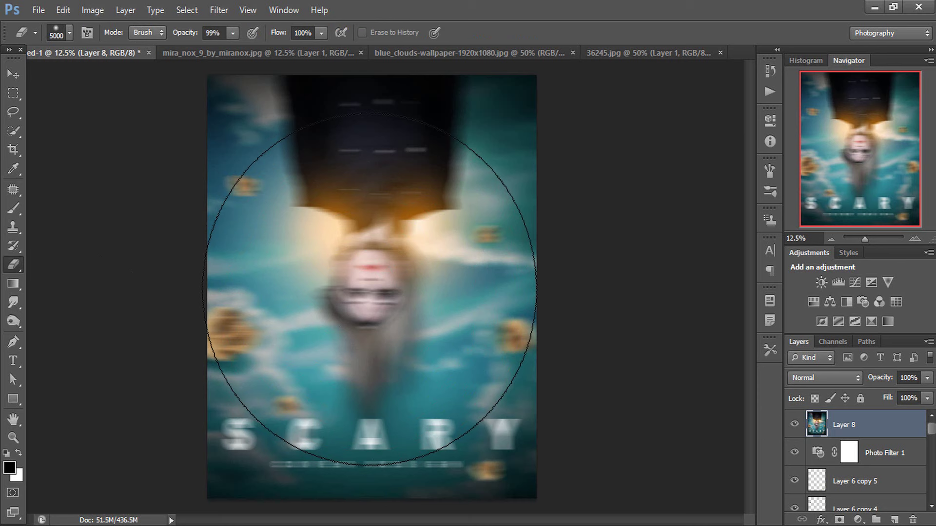
drag(370, 289, 370, 303)
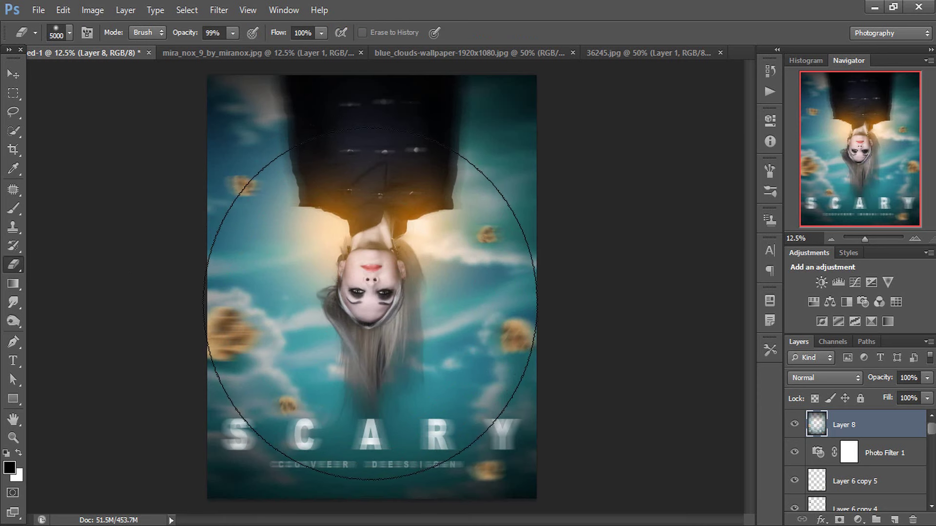
click(371, 305)
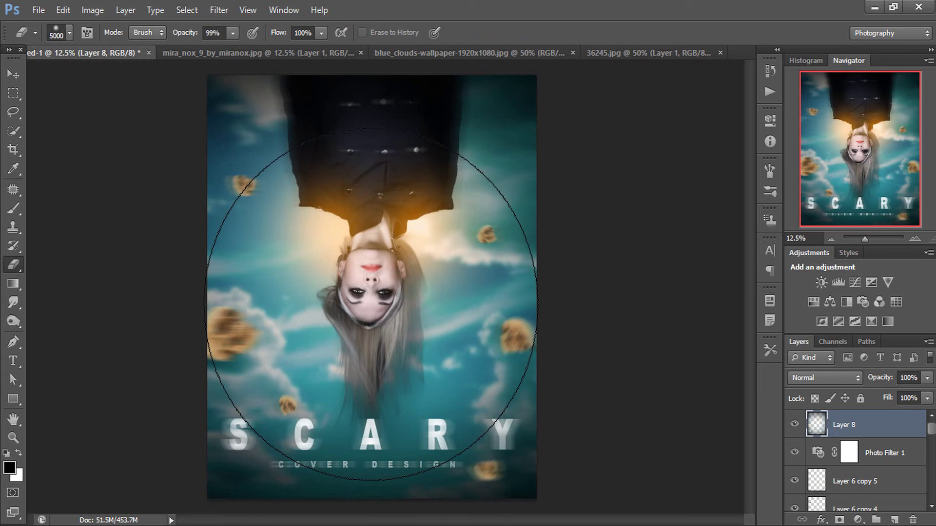
click(795, 424)
click(795, 424)
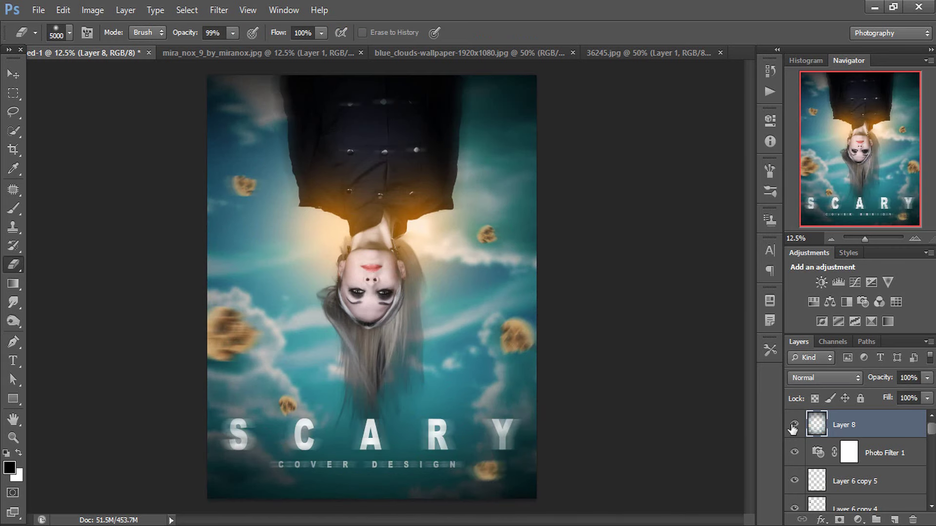
Stamp another merged copy of all visible layers as Layer 9
click(14, 76)
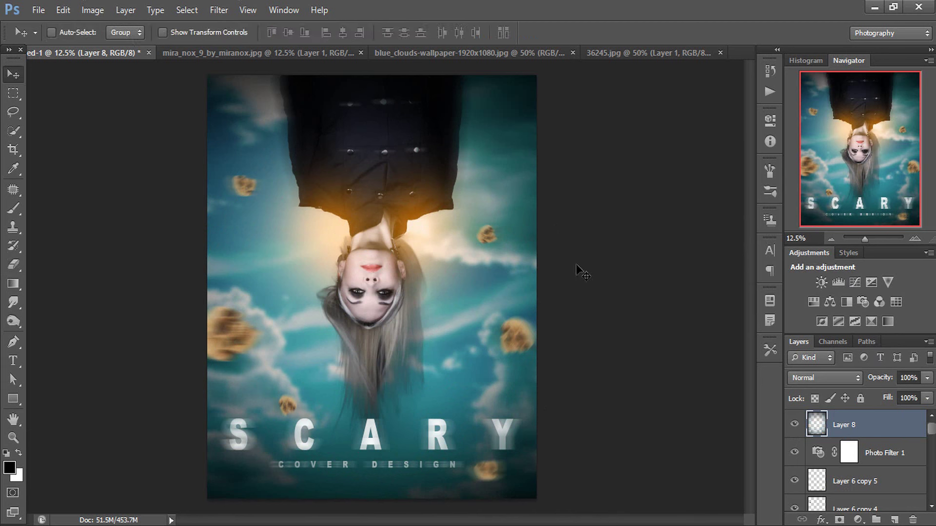
key(ctrl+shift+alt+e)
click(222, 11)
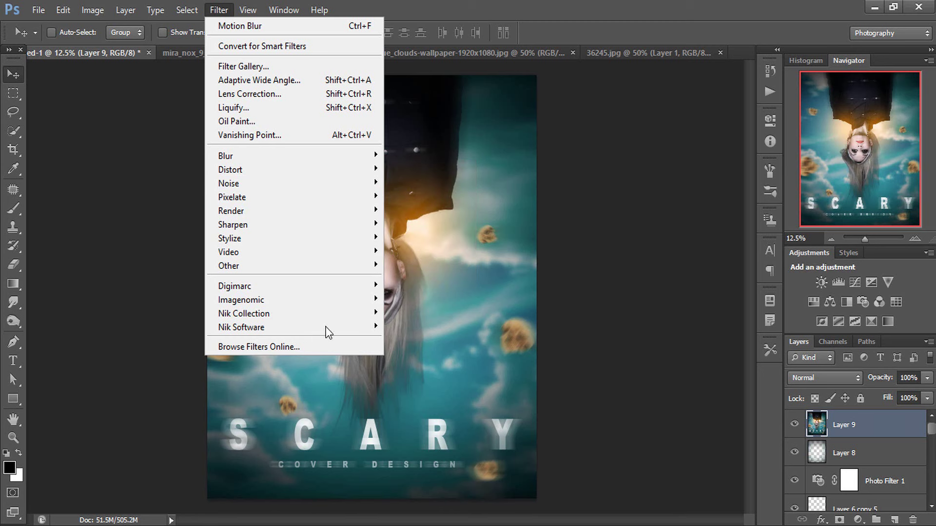
Run Color Efex Pro 4 on Layer 9 with Detail Extractor, Cross Processing and Indian Summer off
mouse_move(242, 328)
click(385, 326)
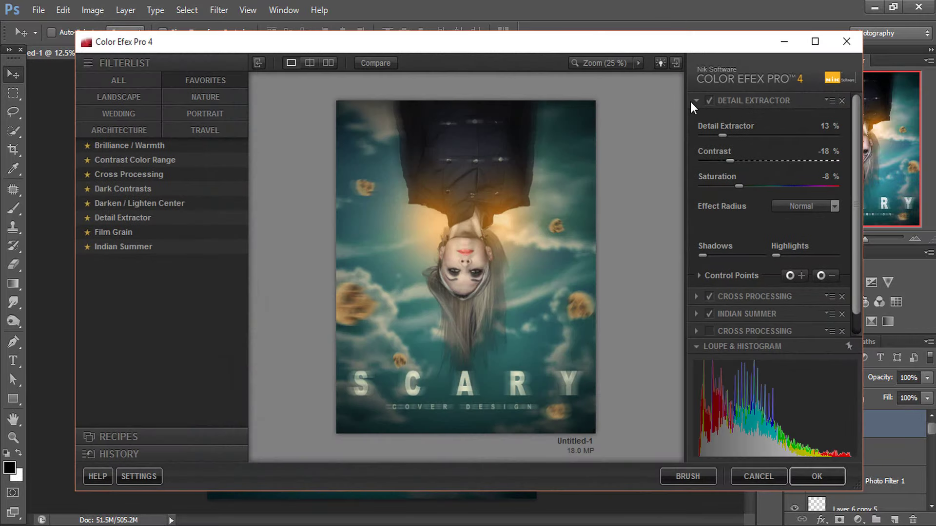
click(708, 100)
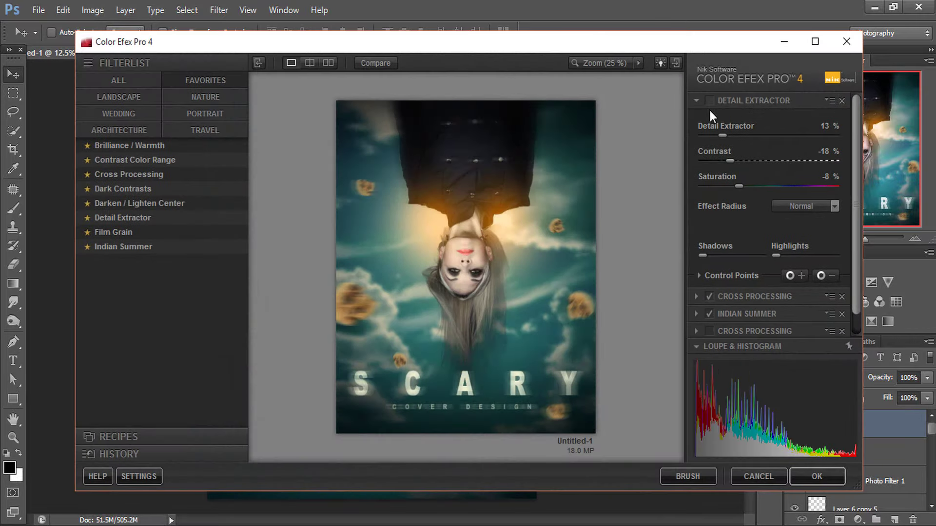
click(707, 303)
click(709, 313)
scroll(732, 309, down, 1)
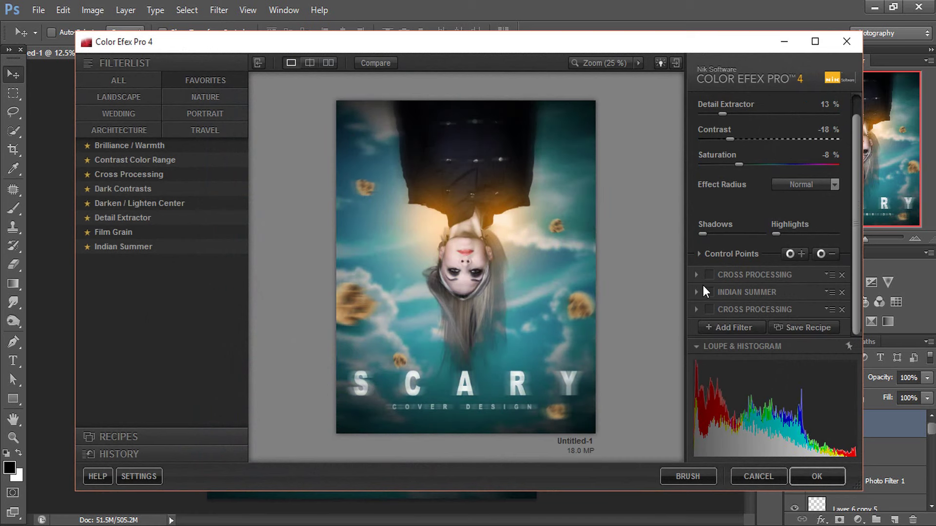
scroll(697, 112, up, 1)
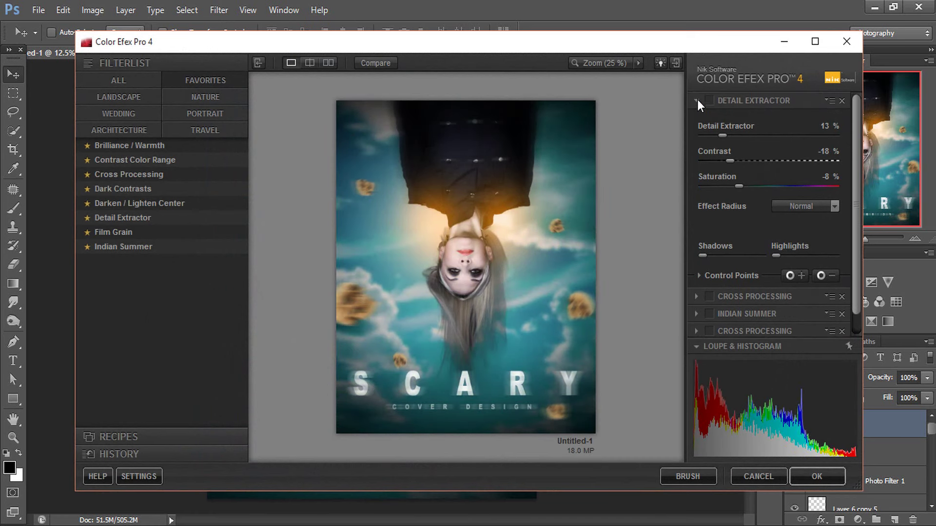
Re-enable Detail Extractor at about 8–10% strength, Contrast -6%, Saturation -3%
click(109, 220)
click(703, 136)
click(709, 101)
click(720, 136)
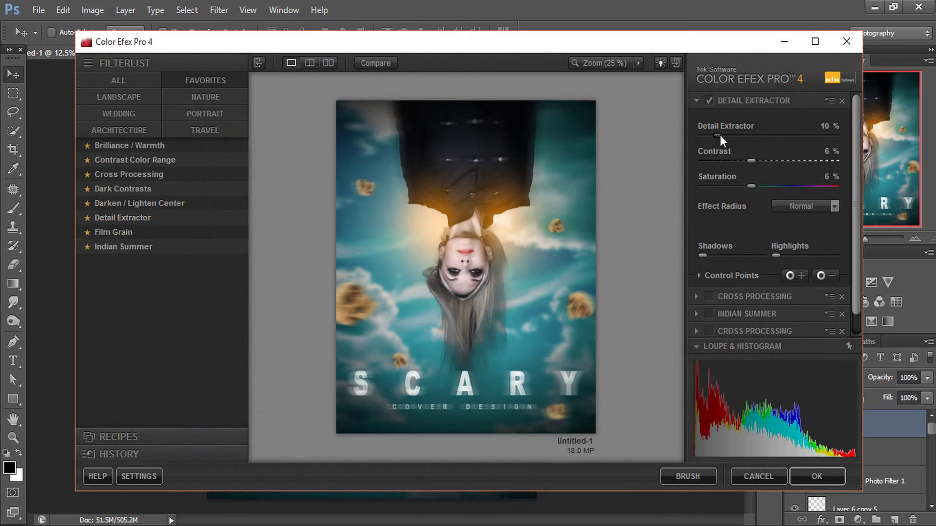
click(743, 186)
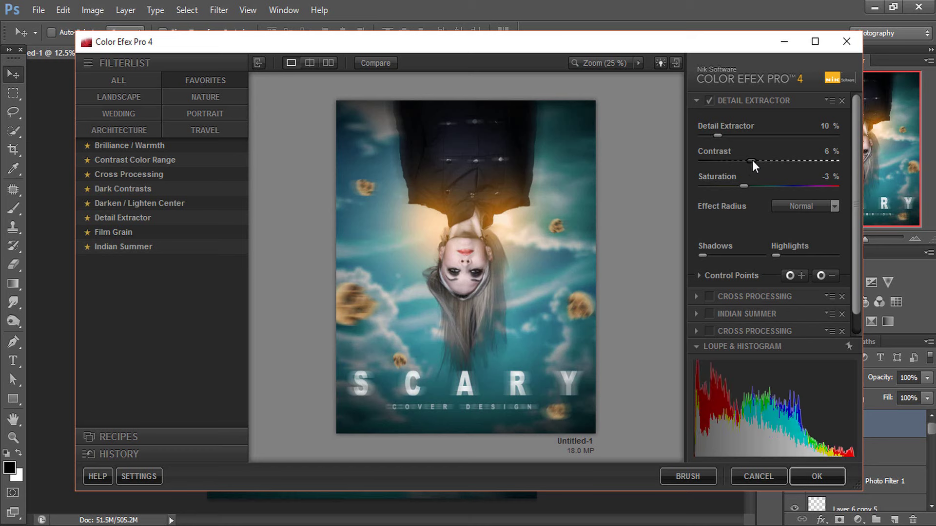
mouse_move(752, 161)
mouse_down()
mouse_move(763, 160)
mouse_move(740, 163)
mouse_move(715, 135)
mouse_up()
scroll(722, 176, down, 2)
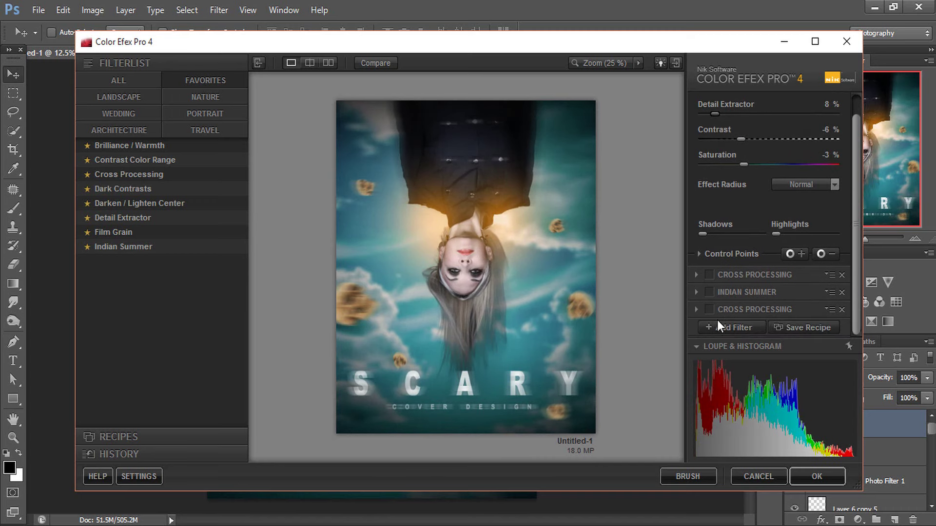
click(717, 322)
Enable Cross Processing at about 17% and Indian Summer with Enhance Foliage 0%
click(730, 118)
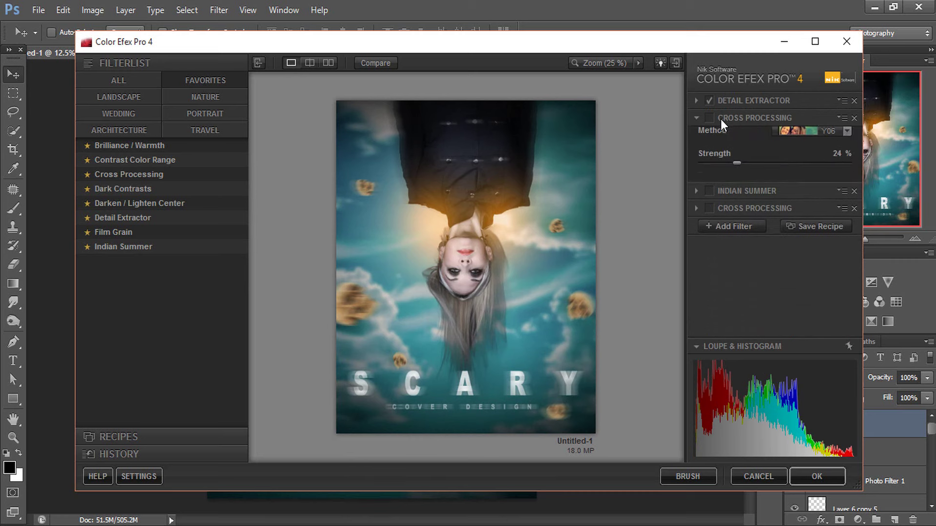
click(710, 118)
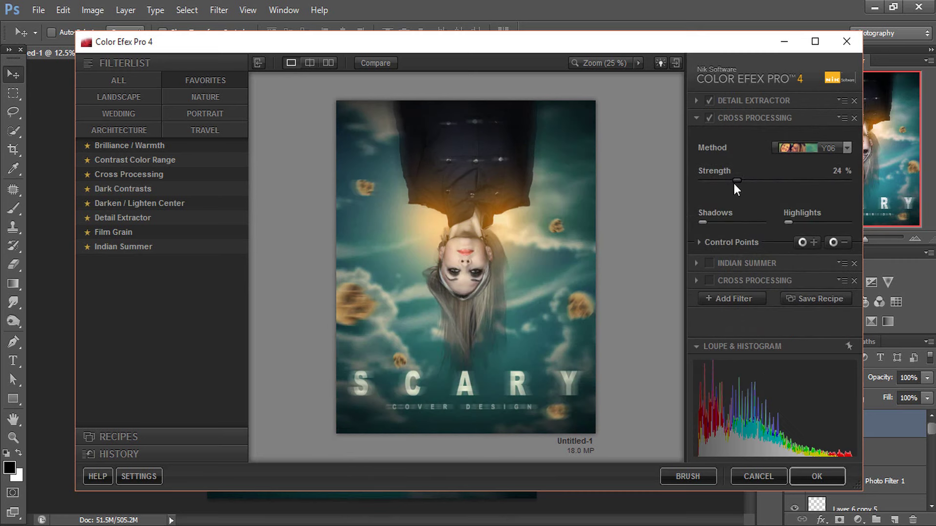
mouse_move(733, 183)
mouse_down()
mouse_move(706, 177)
mouse_move(726, 183)
mouse_up()
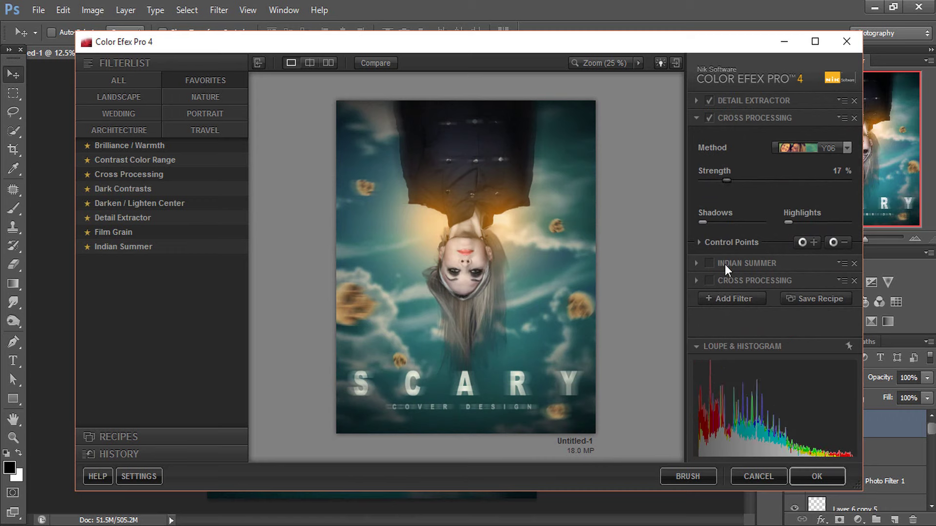
click(723, 298)
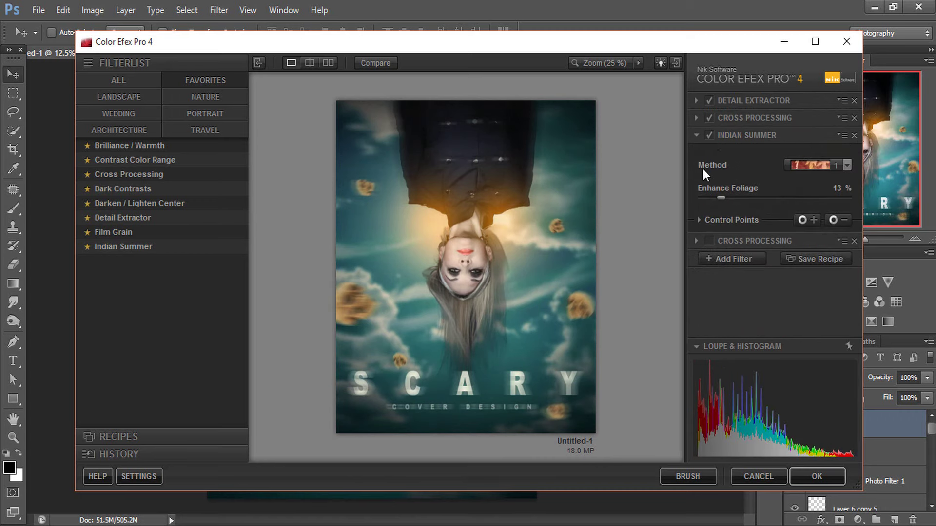
mouse_move(720, 197)
mouse_down()
mouse_move(689, 192)
mouse_move(768, 194)
mouse_move(707, 197)
mouse_up()
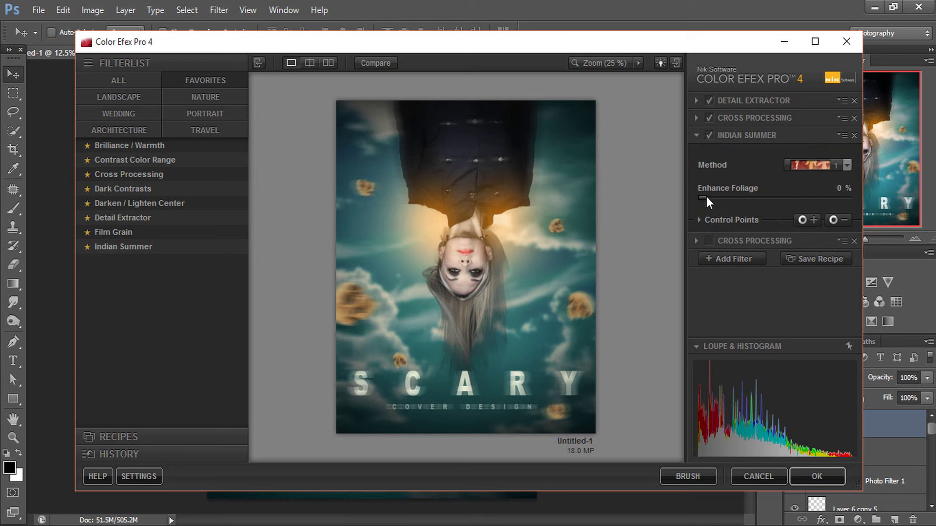
click(729, 259)
Fine-tune Detail Extractor saturation, set Cross Processing to 15%, and apply the grade
click(736, 103)
drag(724, 186, 744, 186)
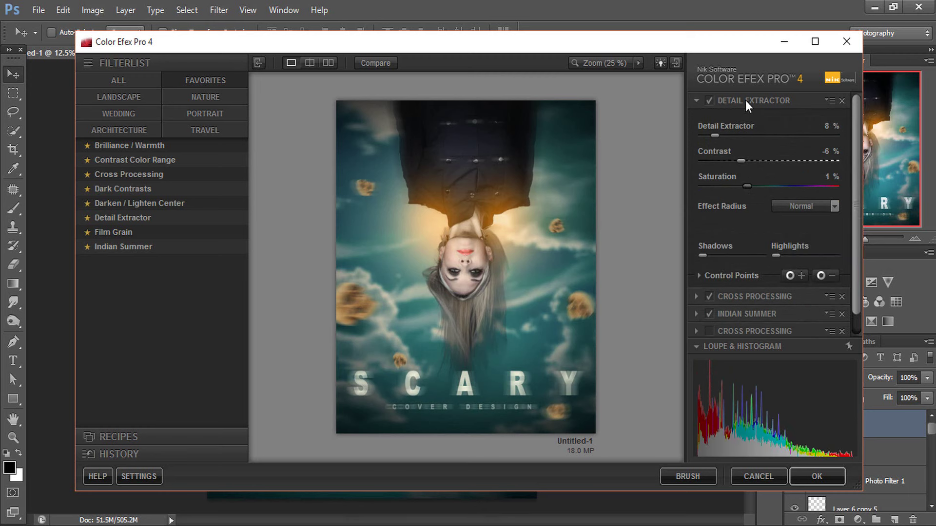
click(756, 298)
mouse_move(734, 184)
mouse_down()
mouse_move(748, 183)
mouse_move(692, 183)
mouse_move(725, 183)
mouse_up()
click(715, 296)
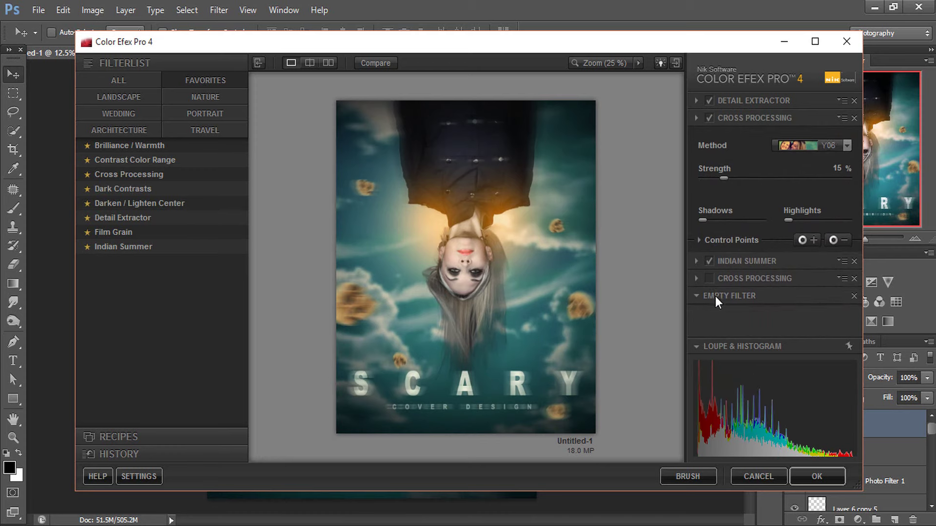
click(816, 478)
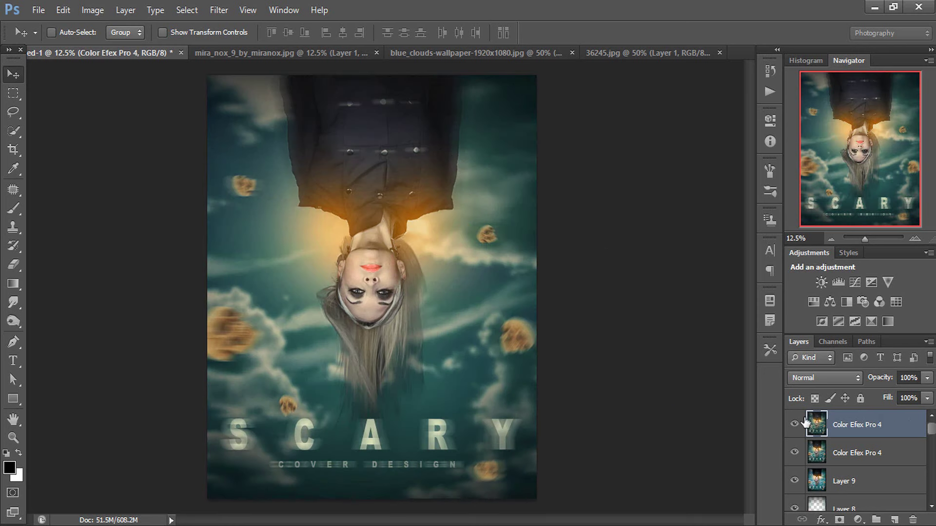
Set the top Color Efex Pro 4 layer's opacity to 16%
drag(886, 379, 706, 385)
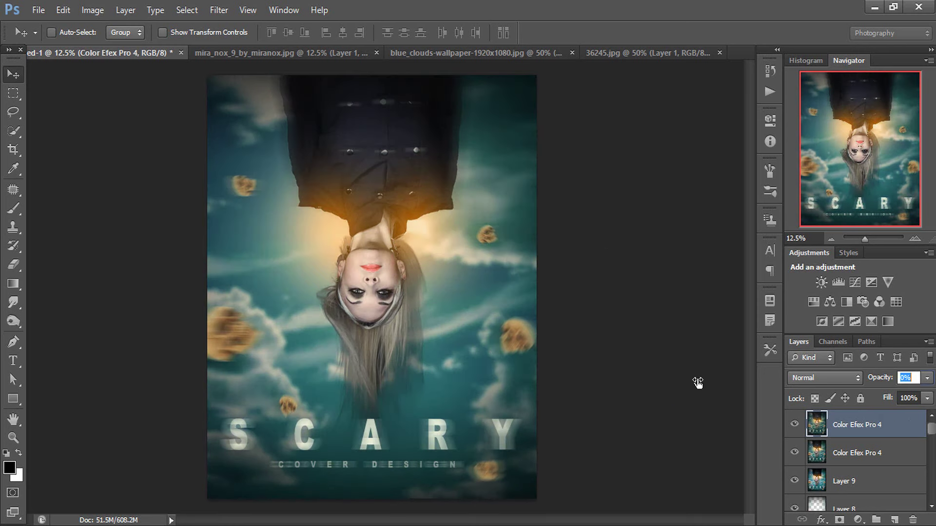
click(795, 453)
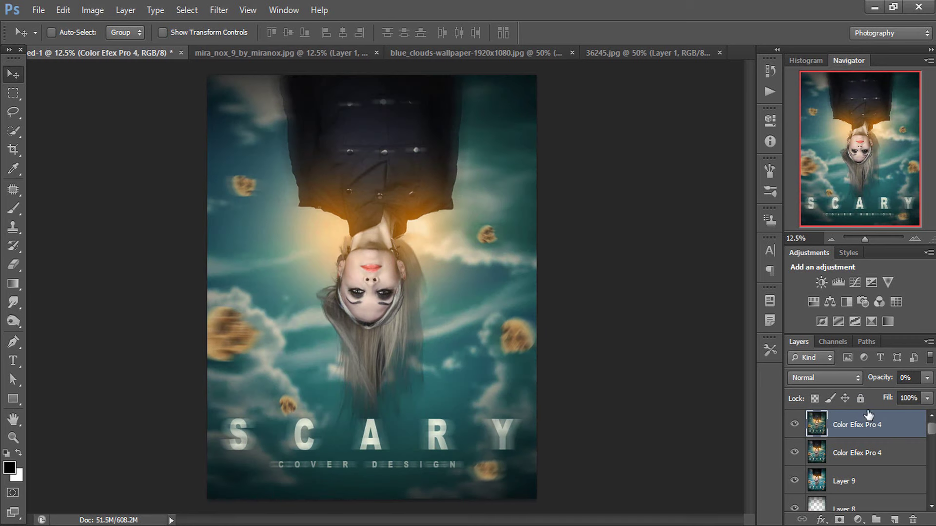
drag(875, 378, 884, 377)
Reduce that layer's saturation to -7 with Hue/Saturation
key(ctrl+u)
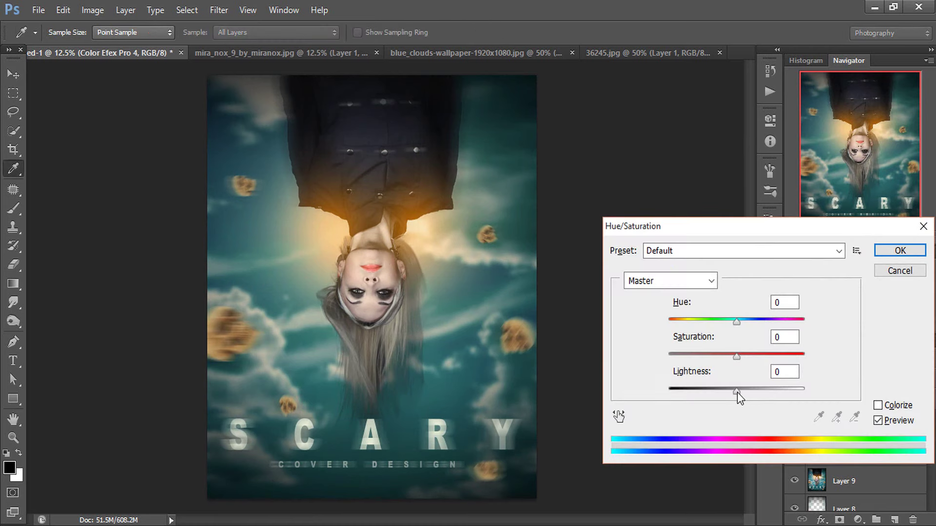
drag(736, 356, 730, 356)
click(897, 251)
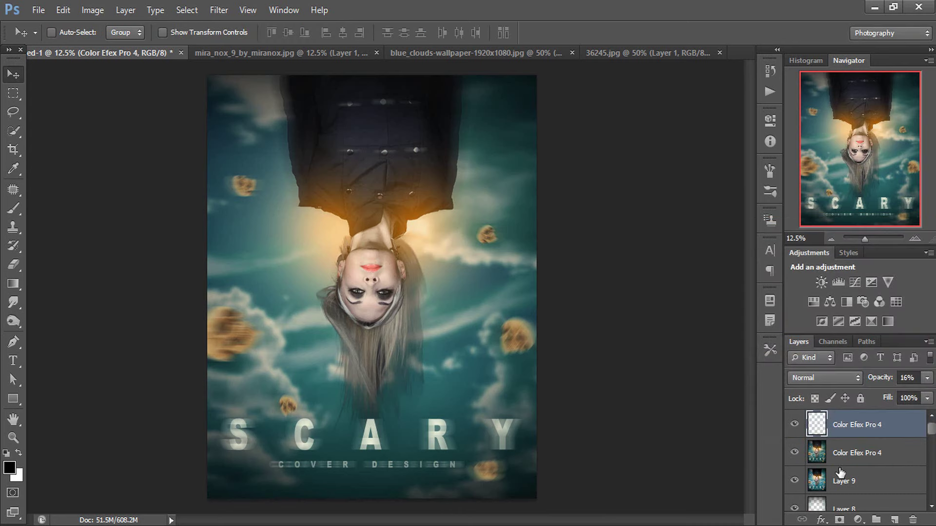
click(857, 520)
Add a Warming Photo Filter at 25% density and a Violet, Orange Gradient Map
click(836, 389)
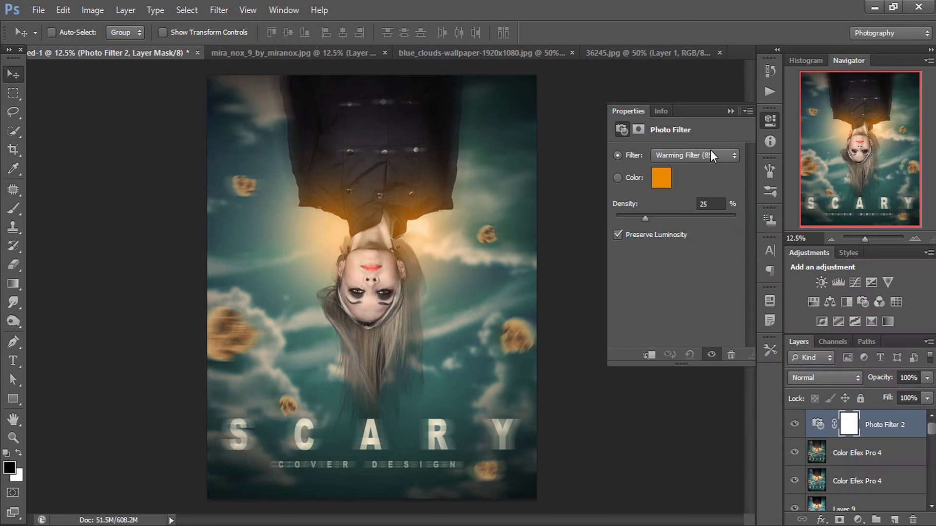
click(729, 115)
click(857, 520)
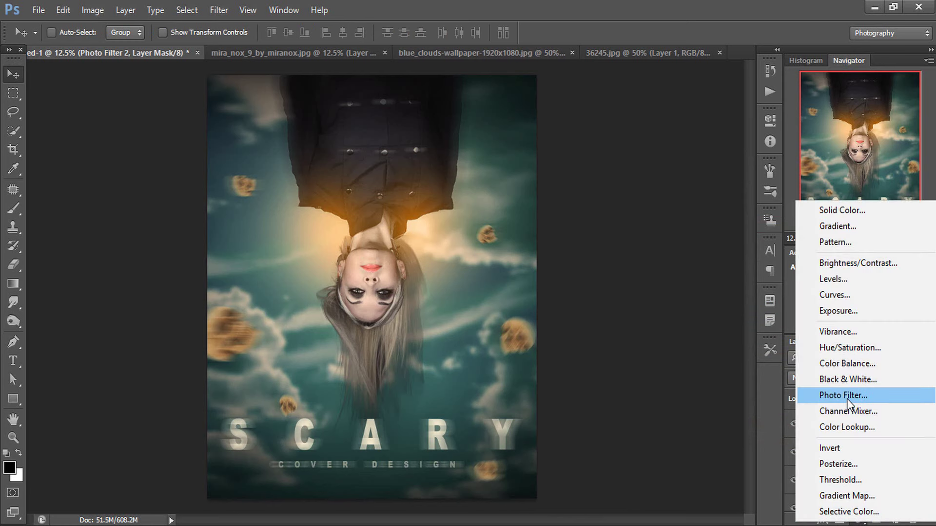
click(834, 495)
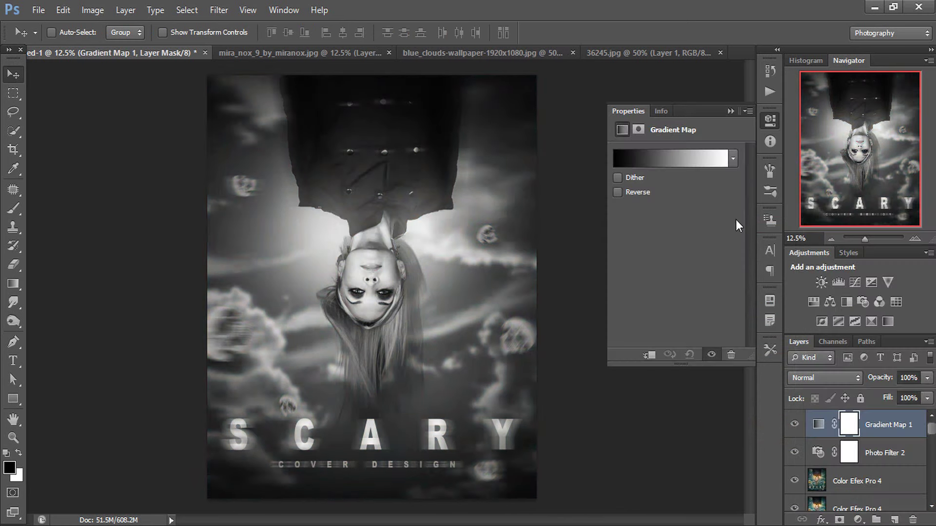
click(723, 161)
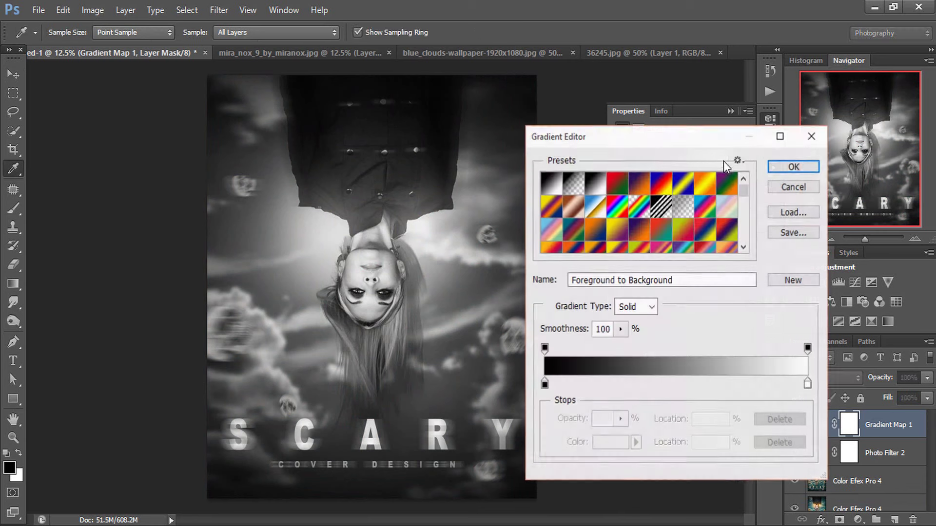
click(645, 193)
click(794, 166)
click(729, 111)
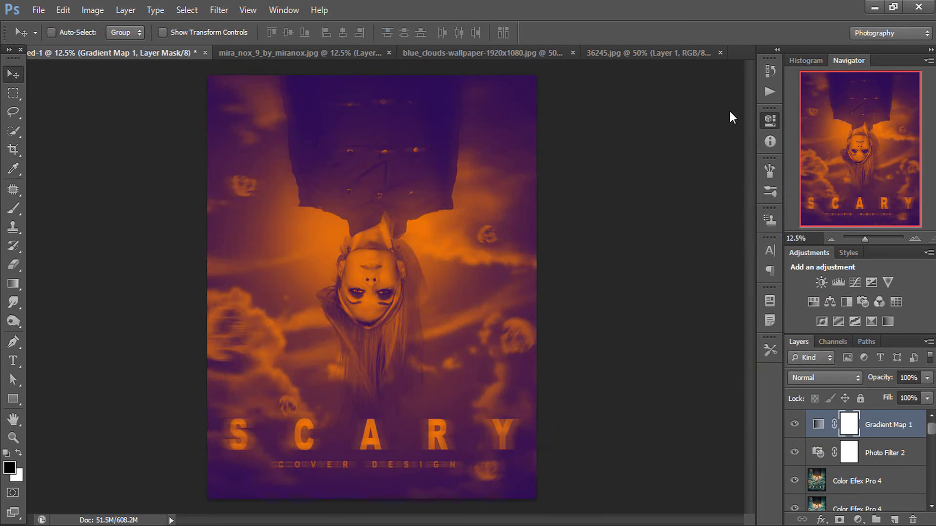
Fade the Gradient Map layer to 4% opacity
mouse_move(886, 384)
mouse_down()
mouse_move(694, 393)
mouse_move(706, 396)
mouse_up()
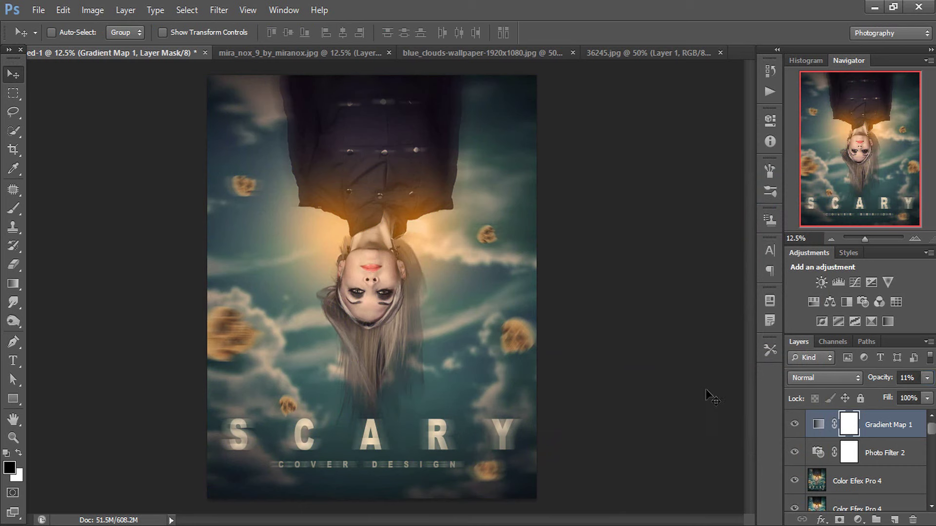
click(795, 427)
click(795, 424)
drag(883, 380, 840, 381)
click(794, 423)
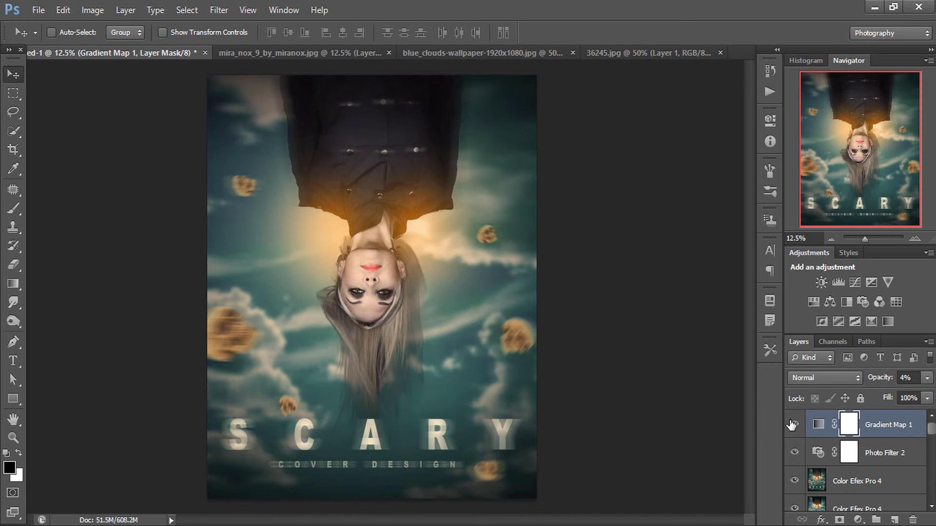